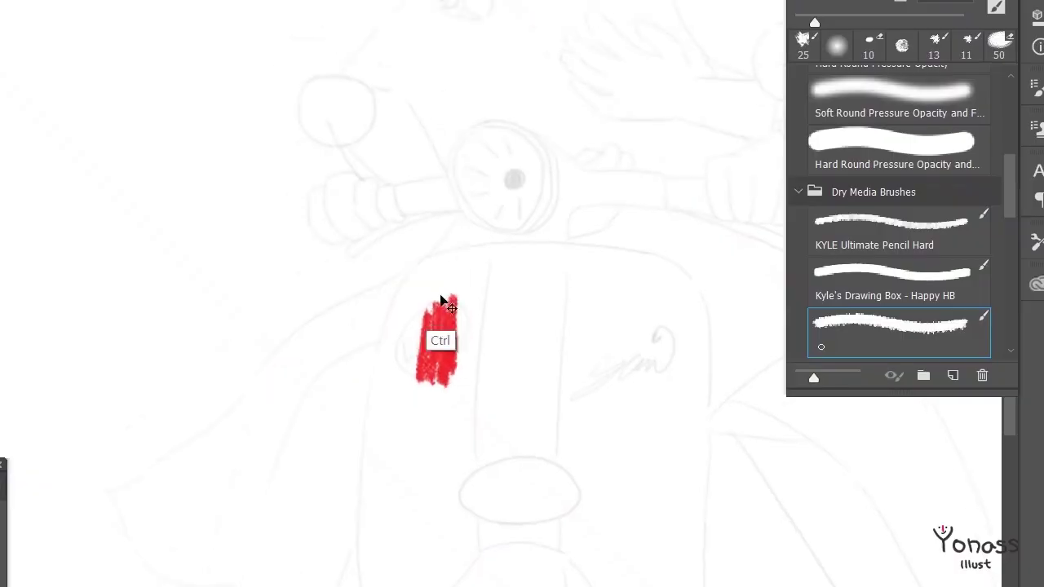
Paint wide red crayon strokes across the scooter's front body and down its side.
{"action": "mouse_move", "coordinate": [440, 302]}
{"action": "left_mouse_down"}
{"action": "mouse_move", "coordinate": [416, 310]}
{"action": "mouse_move", "coordinate": [483, 272]}
{"action": "mouse_move", "coordinate": [554, 327]}
{"action": "mouse_move", "coordinate": [581, 297]}
{"action": "mouse_move", "coordinate": [662, 326]}
{"action": "left_mouse_up"}
{"action": "mouse_move", "coordinate": [373, 159]}
{"action": "left_mouse_down"}
{"action": "mouse_move", "coordinate": [338, 291]}
{"action": "mouse_move", "coordinate": [413, 204]}
{"action": "mouse_move", "coordinate": [481, 244]}
{"action": "mouse_move", "coordinate": [420, 211]}
{"action": "left_mouse_up"}
Fill the scooter's front shield red on both sides and along its lower edge.
{"action": "mouse_move", "coordinate": [457, 163]}
{"action": "left_mouse_down"}
{"action": "mouse_move", "coordinate": [571, 245]}
{"action": "mouse_move", "coordinate": [567, 271]}
{"action": "mouse_move", "coordinate": [567, 177]}
{"action": "left_mouse_up"}
{"action": "mouse_move", "coordinate": [286, 159]}
{"action": "left_mouse_down"}
{"action": "mouse_move", "coordinate": [286, 245]}
{"action": "mouse_move", "coordinate": [299, 279]}
{"action": "mouse_move", "coordinate": [354, 205]}
{"action": "mouse_move", "coordinate": [412, 199]}
{"action": "mouse_move", "coordinate": [492, 282]}
{"action": "left_mouse_up"}
{"action": "mouse_move", "coordinate": [532, 154]}
{"action": "left_mouse_down"}
{"action": "mouse_move", "coordinate": [473, 154]}
{"action": "mouse_move", "coordinate": [536, 186]}
{"action": "mouse_move", "coordinate": [462, 187]}
{"action": "left_mouse_up"}
{"action": "left_click_drag", "start_coordinate": [473, 90], "coordinate": [474, 326]}
{"action": "mouse_move", "coordinate": [480, 217]}
{"action": "left_mouse_down"}
{"action": "mouse_move", "coordinate": [473, 377]}
{"action": "mouse_move", "coordinate": [462, 352]}
{"action": "left_mouse_up"}
{"action": "mouse_move", "coordinate": [473, 200]}
{"action": "left_mouse_down"}
{"action": "mouse_move", "coordinate": [456, 333]}
{"action": "mouse_move", "coordinate": [361, 205]}
{"action": "left_mouse_up"}
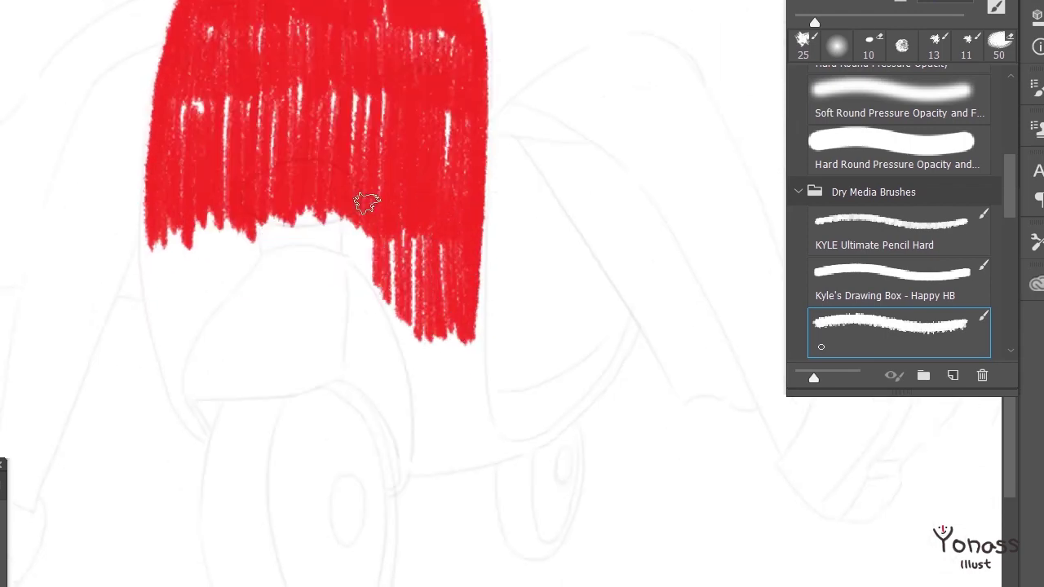
{"action": "left_click_drag", "start_coordinate": [159, 204], "coordinate": [191, 246]}
{"action": "mouse_move", "coordinate": [194, 286]}
{"action": "left_mouse_down"}
{"action": "mouse_move", "coordinate": [191, 252]}
{"action": "mouse_move", "coordinate": [250, 354]}
{"action": "mouse_move", "coordinate": [294, 285]}
{"action": "left_mouse_up"}
{"action": "mouse_move", "coordinate": [248, 393]}
{"action": "left_mouse_down"}
{"action": "mouse_move", "coordinate": [273, 298]}
{"action": "mouse_move", "coordinate": [317, 240]}
{"action": "mouse_move", "coordinate": [373, 203]}
{"action": "mouse_move", "coordinate": [392, 166]}
{"action": "mouse_move", "coordinate": [392, 126]}
{"action": "left_mouse_up"}
{"action": "mouse_move", "coordinate": [286, 263]}
{"action": "left_mouse_down"}
{"action": "mouse_move", "coordinate": [269, 272]}
{"action": "mouse_move", "coordinate": [287, 214]}
{"action": "mouse_move", "coordinate": [257, 192]}
{"action": "left_mouse_up"}
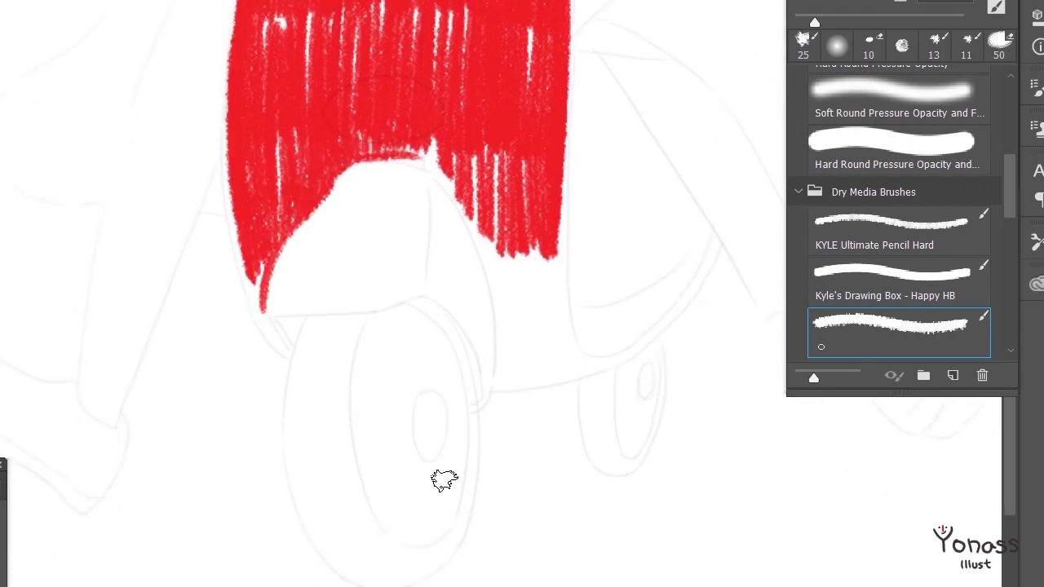
Extend red down the body's left edge and lower right, and outline its bottom edge.
{"action": "left_click_drag", "start_coordinate": [258, 299], "coordinate": [280, 531]}
{"action": "mouse_move", "coordinate": [256, 359]}
{"action": "left_mouse_down"}
{"action": "mouse_move", "coordinate": [296, 543]}
{"action": "mouse_move", "coordinate": [326, 571]}
{"action": "left_mouse_up"}
{"action": "left_click_drag", "start_coordinate": [327, 571], "coordinate": [261, 489]}
{"action": "left_click_drag", "start_coordinate": [393, 289], "coordinate": [364, 209]}
{"action": "mouse_move", "coordinate": [424, 269]}
{"action": "left_mouse_down"}
{"action": "mouse_move", "coordinate": [443, 424]}
{"action": "mouse_move", "coordinate": [473, 269]}
{"action": "mouse_move", "coordinate": [499, 325]}
{"action": "mouse_move", "coordinate": [450, 350]}
{"action": "mouse_move", "coordinate": [477, 404]}
{"action": "left_mouse_up"}
{"action": "mouse_move", "coordinate": [478, 404]}
{"action": "left_mouse_down"}
{"action": "mouse_move", "coordinate": [430, 366]}
{"action": "mouse_move", "coordinate": [493, 302]}
{"action": "left_mouse_up"}
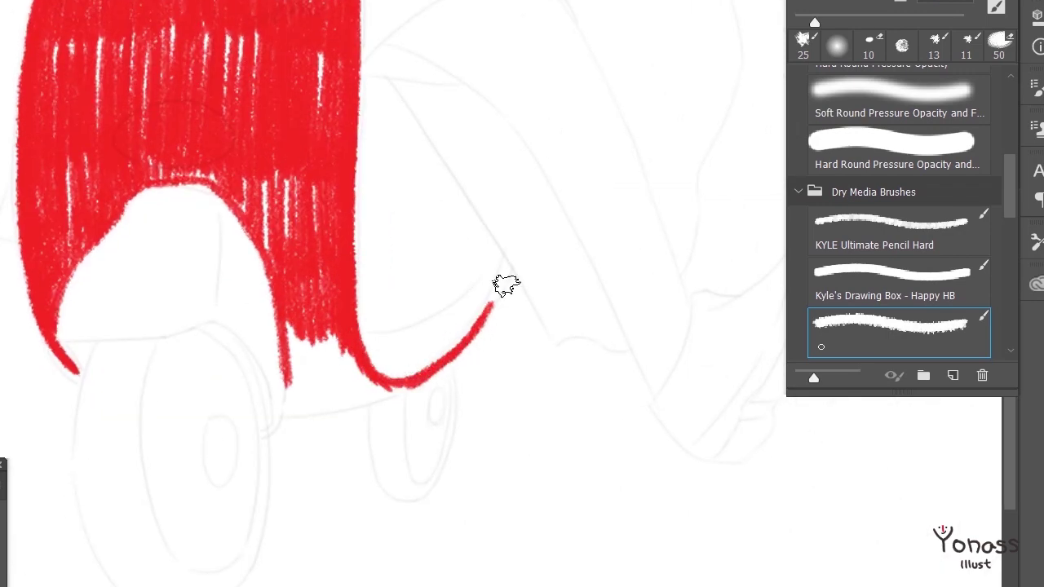
{"action": "mouse_move", "coordinate": [408, 383]}
{"action": "left_mouse_down"}
{"action": "mouse_move", "coordinate": [399, 329]}
{"action": "mouse_move", "coordinate": [288, 350]}
{"action": "mouse_move", "coordinate": [432, 299]}
{"action": "left_mouse_up"}
{"action": "mouse_move", "coordinate": [277, 351]}
{"action": "left_mouse_down"}
{"action": "mouse_move", "coordinate": [326, 314]}
{"action": "mouse_move", "coordinate": [383, 318]}
{"action": "left_mouse_up"}
{"action": "left_click_drag", "start_coordinate": [138, 207], "coordinate": [203, 304]}
Draw a red line under the fender opening and fill the front fender red.
{"action": "left_click_drag", "start_coordinate": [346, 401], "coordinate": [372, 422]}
{"action": "left_click_drag", "start_coordinate": [152, 412], "coordinate": [279, 387]}
{"action": "key", "text": "ctrl+z"}
{"action": "mouse_move", "coordinate": [156, 399]}
{"action": "left_mouse_down"}
{"action": "mouse_move", "coordinate": [291, 384]}
{"action": "mouse_move", "coordinate": [198, 367]}
{"action": "mouse_move", "coordinate": [305, 456]}
{"action": "mouse_move", "coordinate": [333, 502]}
{"action": "left_mouse_up"}
{"action": "mouse_move", "coordinate": [198, 285]}
{"action": "left_mouse_down"}
{"action": "mouse_move", "coordinate": [212, 301]}
{"action": "mouse_move", "coordinate": [174, 299]}
{"action": "mouse_move", "coordinate": [251, 287]}
{"action": "mouse_move", "coordinate": [164, 323]}
{"action": "left_mouse_up"}
{"action": "mouse_move", "coordinate": [138, 359]}
{"action": "left_mouse_down"}
{"action": "mouse_move", "coordinate": [245, 296]}
{"action": "mouse_move", "coordinate": [267, 255]}
{"action": "left_mouse_up"}
{"action": "mouse_move", "coordinate": [163, 302]}
{"action": "left_mouse_down"}
{"action": "mouse_move", "coordinate": [147, 351]}
{"action": "mouse_move", "coordinate": [226, 300]}
{"action": "mouse_move", "coordinate": [278, 355]}
{"action": "left_mouse_up"}
{"action": "mouse_move", "coordinate": [298, 310]}
{"action": "left_mouse_down"}
{"action": "mouse_move", "coordinate": [314, 383]}
{"action": "mouse_move", "coordinate": [292, 383]}
{"action": "mouse_move", "coordinate": [297, 339]}
{"action": "left_mouse_up"}
Darken the body's top edge, ring the headlamp and paint the handlebar in red.
{"action": "left_click_drag", "start_coordinate": [155, 204], "coordinate": [122, 432]}
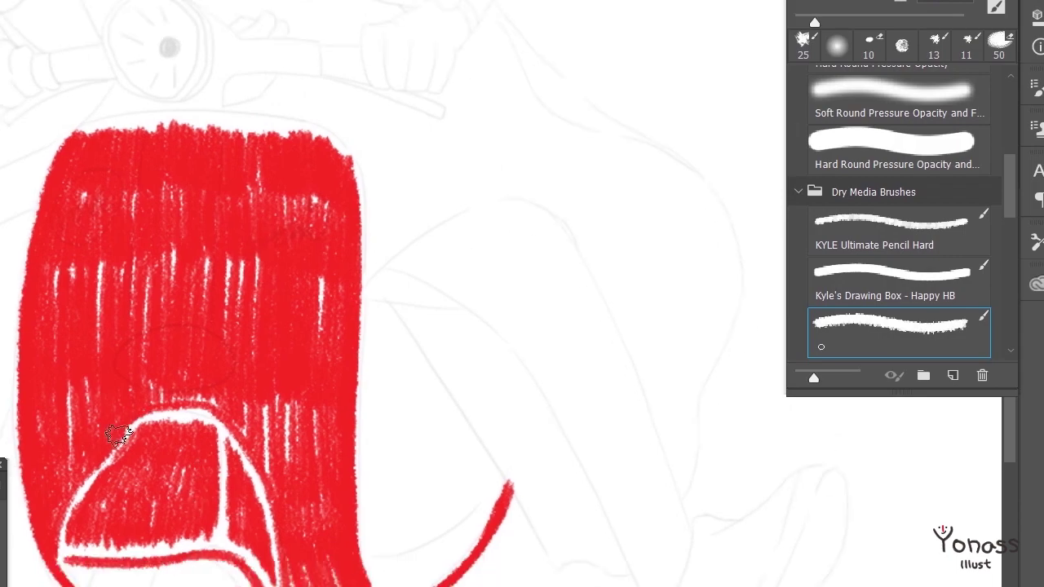
{"action": "mouse_move", "coordinate": [205, 413]}
{"action": "left_mouse_down"}
{"action": "mouse_move", "coordinate": [268, 345]}
{"action": "mouse_move", "coordinate": [120, 482]}
{"action": "left_mouse_up"}
{"action": "left_click_drag", "start_coordinate": [123, 228], "coordinate": [280, 303]}
{"action": "mouse_move", "coordinate": [204, 308]}
{"action": "left_mouse_down"}
{"action": "mouse_move", "coordinate": [440, 318]}
{"action": "mouse_move", "coordinate": [372, 327]}
{"action": "mouse_move", "coordinate": [208, 304]}
{"action": "left_mouse_up"}
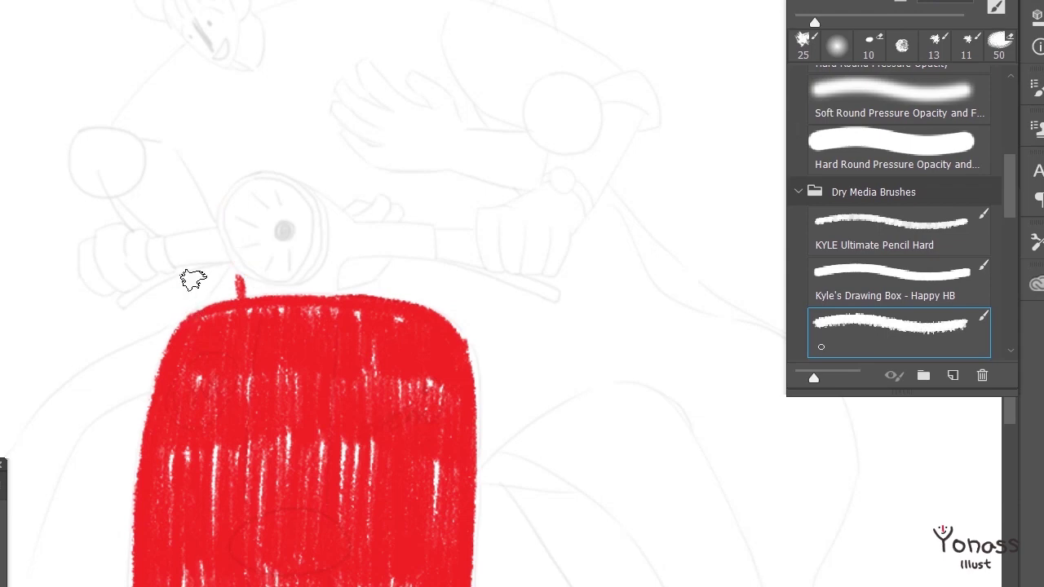
{"action": "mouse_move", "coordinate": [245, 176]}
{"action": "left_mouse_down"}
{"action": "mouse_move", "coordinate": [260, 287]}
{"action": "mouse_move", "coordinate": [304, 241]}
{"action": "left_mouse_up"}
{"action": "key", "text": "ctrl+z"}
{"action": "key", "text": "ctrl+z"}
{"action": "left_click_drag", "start_coordinate": [245, 176], "coordinate": [305, 273]}
{"action": "key", "text": "ctrl+z"}
{"action": "mouse_move", "coordinate": [245, 176]}
{"action": "left_mouse_down"}
{"action": "mouse_move", "coordinate": [279, 175]}
{"action": "mouse_move", "coordinate": [258, 129]}
{"action": "left_mouse_up"}
{"action": "key", "text": "ctrl+z"}
{"action": "mouse_move", "coordinate": [318, 216]}
{"action": "left_mouse_down"}
{"action": "mouse_move", "coordinate": [420, 208]}
{"action": "mouse_move", "coordinate": [282, 144]}
{"action": "mouse_move", "coordinate": [313, 198]}
{"action": "mouse_move", "coordinate": [402, 204]}
{"action": "left_mouse_up"}
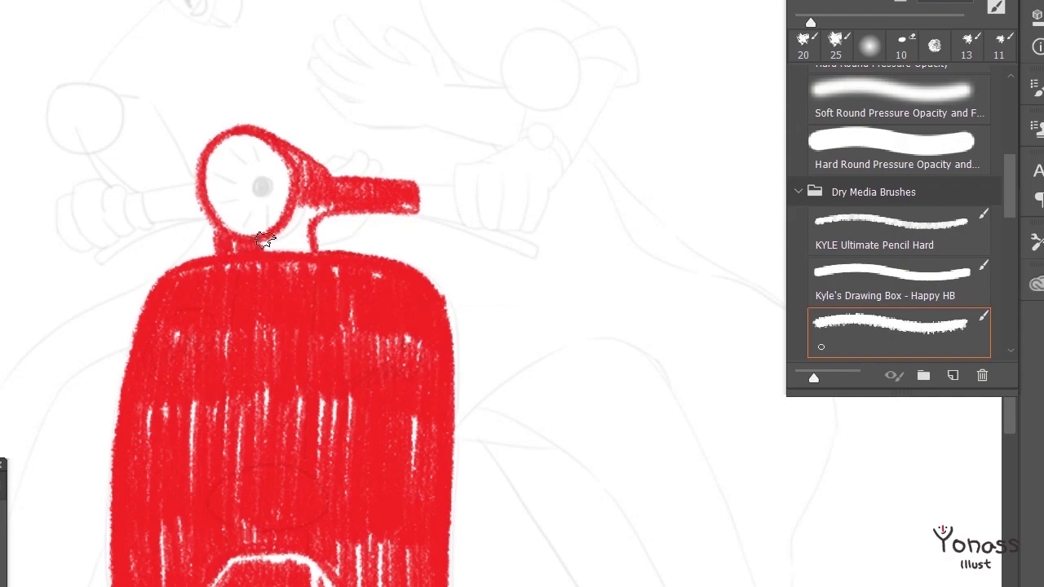
{"action": "left_click_drag", "start_coordinate": [160, 197], "coordinate": [150, 194]}
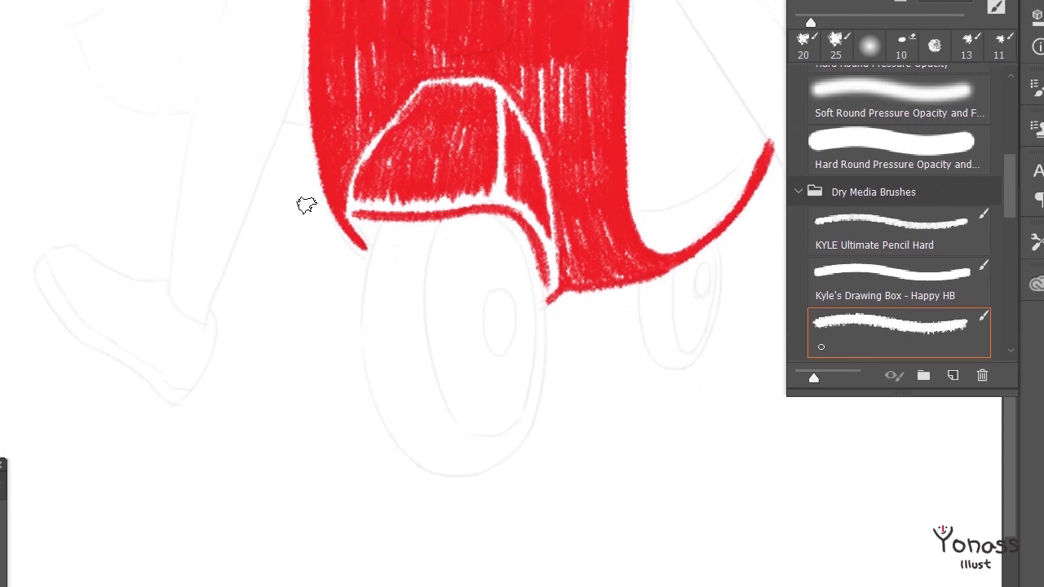
Begin the front tyre with black crayon strokes.
{"action": "left_click_drag", "start_coordinate": [229, 380], "coordinate": [224, 332]}
{"action": "mouse_move", "coordinate": [367, 214]}
{"action": "left_mouse_down"}
{"action": "mouse_move", "coordinate": [374, 181]}
{"action": "mouse_move", "coordinate": [398, 211]}
{"action": "left_mouse_up"}
{"action": "mouse_move", "coordinate": [420, 259]}
{"action": "left_mouse_down"}
{"action": "mouse_move", "coordinate": [400, 226]}
{"action": "mouse_move", "coordinate": [378, 251]}
{"action": "mouse_move", "coordinate": [410, 259]}
{"action": "left_mouse_up"}
{"action": "scroll", "coordinate": [379, 251], "scroll_direction": "down", "scroll_amount": 1}
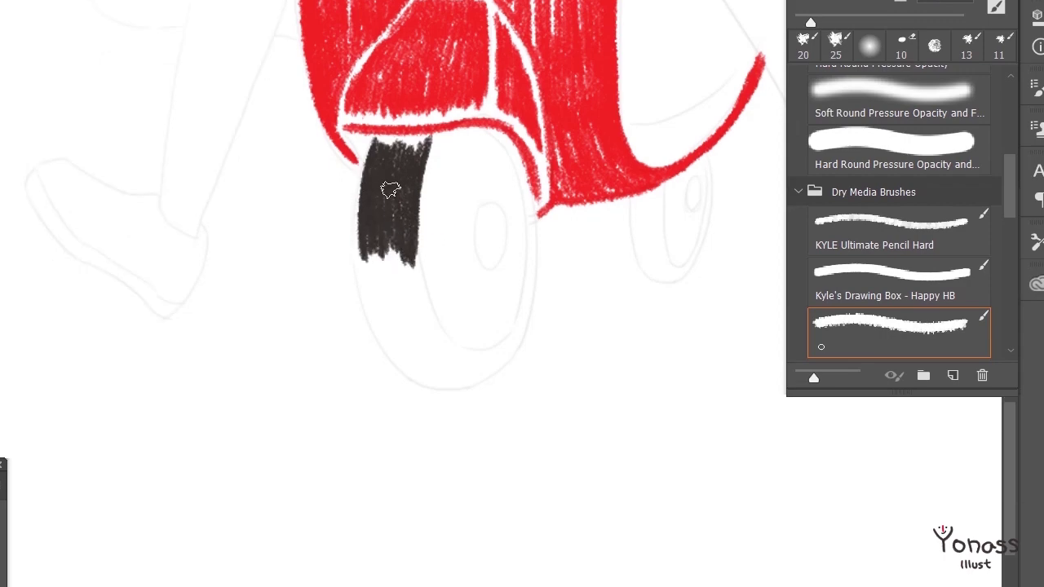
Complete the black front tyre, curving it up the right side and thickening its edge.
{"action": "left_click_drag", "start_coordinate": [381, 271], "coordinate": [406, 231]}
{"action": "mouse_move", "coordinate": [393, 335]}
{"action": "left_mouse_down"}
{"action": "mouse_move", "coordinate": [429, 325]}
{"action": "mouse_move", "coordinate": [410, 142]}
{"action": "left_mouse_up"}
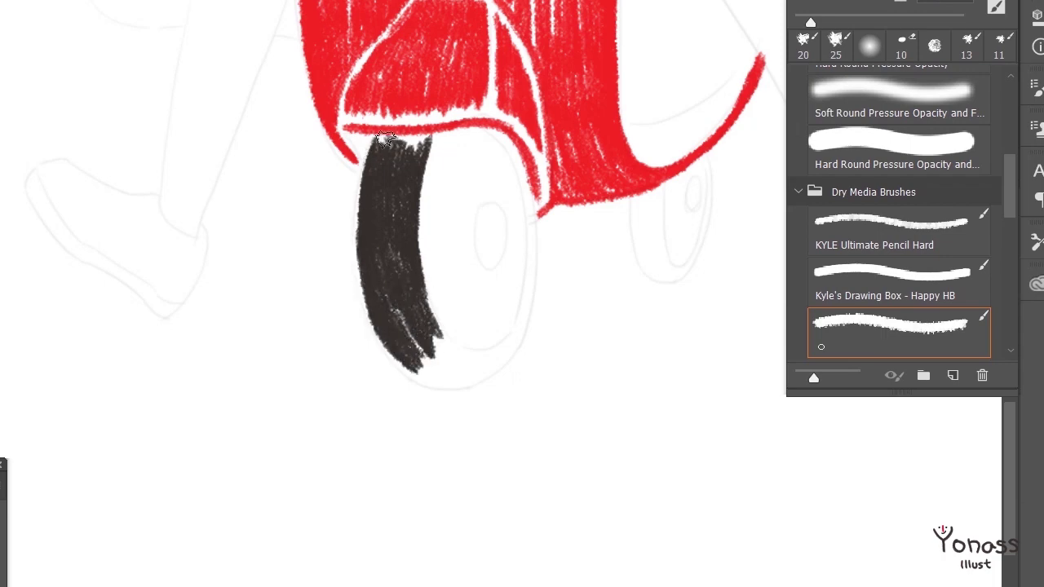
{"action": "scroll", "coordinate": [373, 285], "scroll_direction": "down", "scroll_amount": 1}
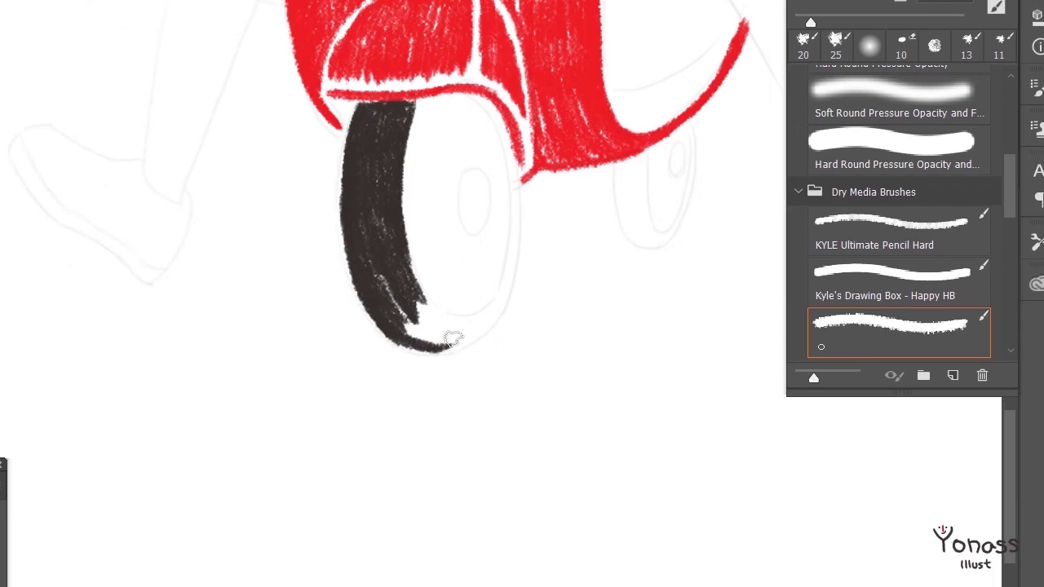
{"action": "left_click_drag", "start_coordinate": [458, 339], "coordinate": [516, 229]}
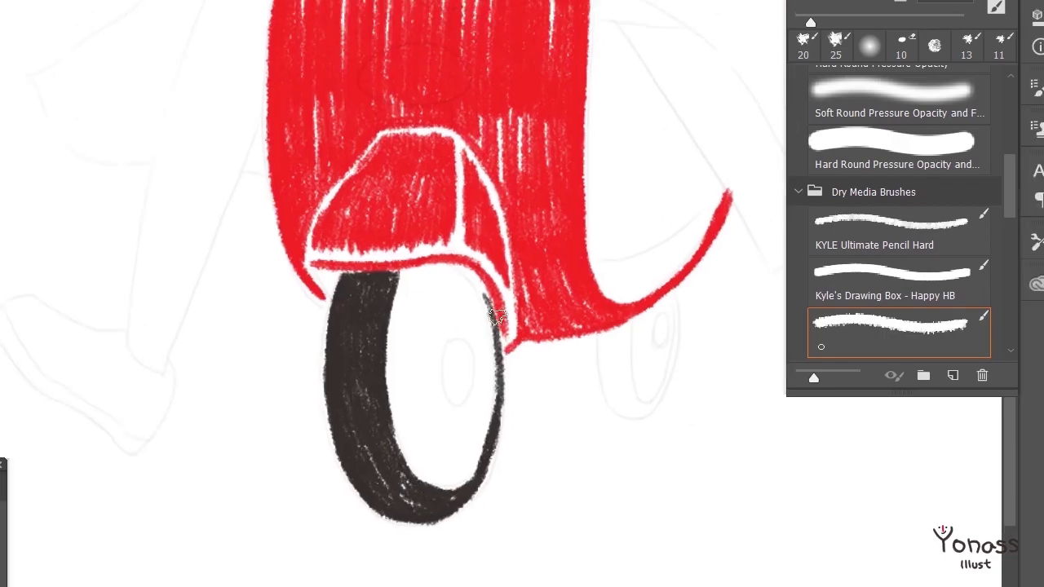
{"action": "left_click_drag", "start_coordinate": [498, 420], "coordinate": [477, 279]}
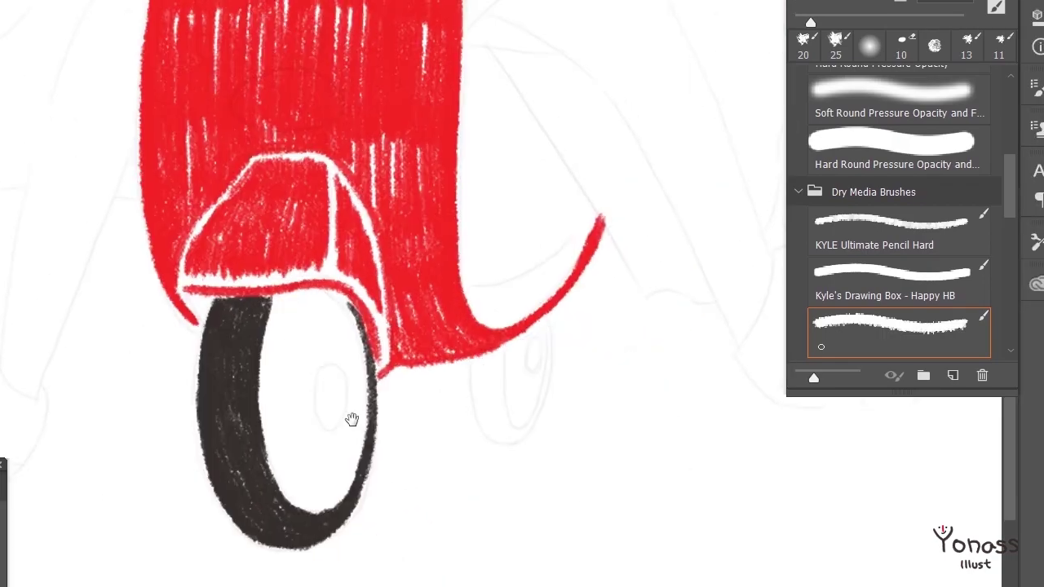
Draw the black rear tyre and add dark hub marks inside both wheels.
{"action": "left_click_drag", "start_coordinate": [482, 387], "coordinate": [501, 364]}
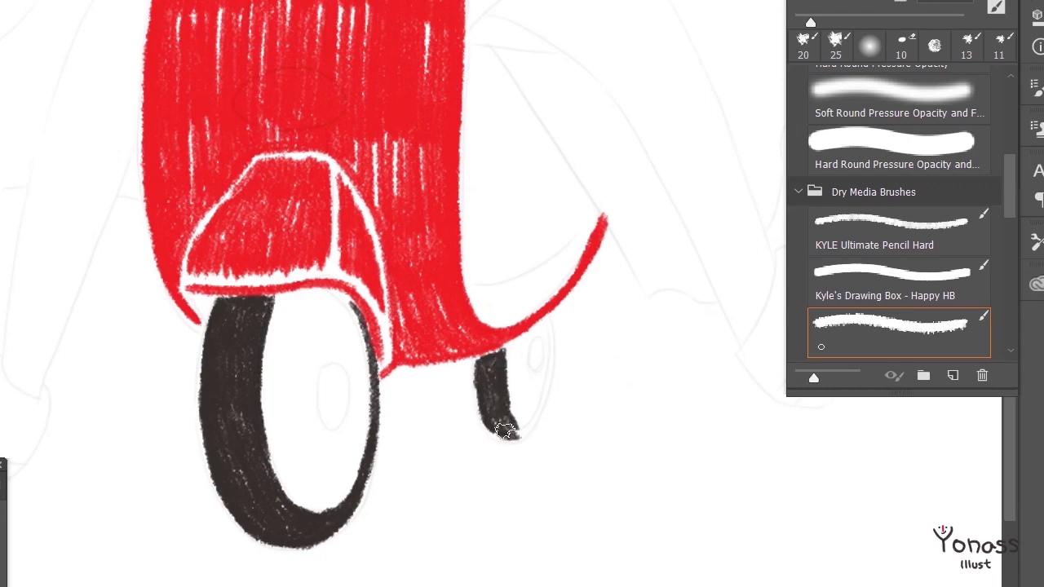
{"action": "left_click_drag", "start_coordinate": [550, 323], "coordinate": [510, 430]}
{"action": "left_click_drag", "start_coordinate": [504, 353], "coordinate": [566, 421]}
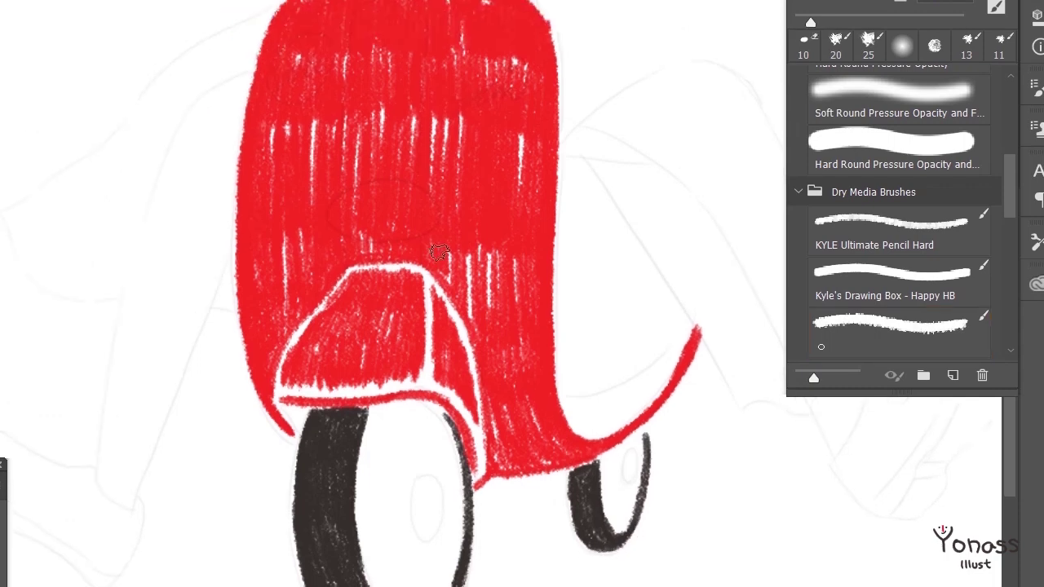
{"action": "left_click_drag", "start_coordinate": [444, 358], "coordinate": [428, 444]}
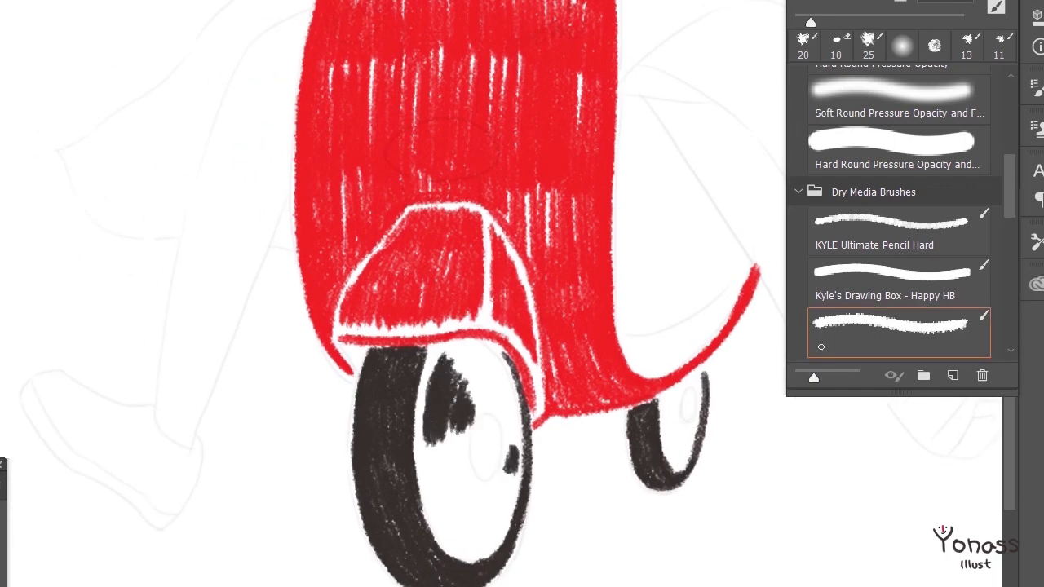
{"action": "left_click_drag", "start_coordinate": [457, 530], "coordinate": [481, 532]}
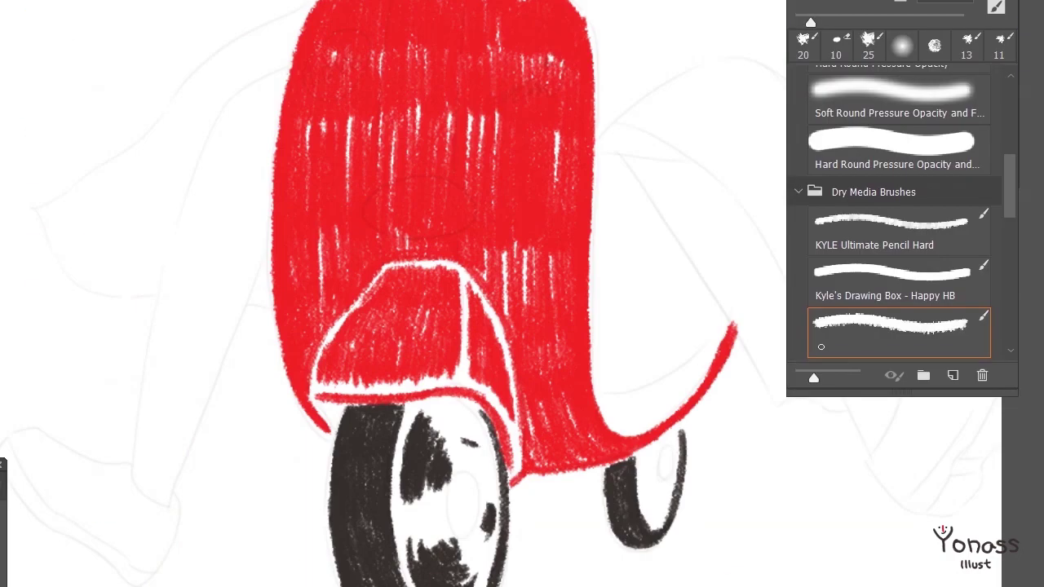
{"action": "scroll", "coordinate": [469, 489], "scroll_direction": "up", "scroll_amount": 2}
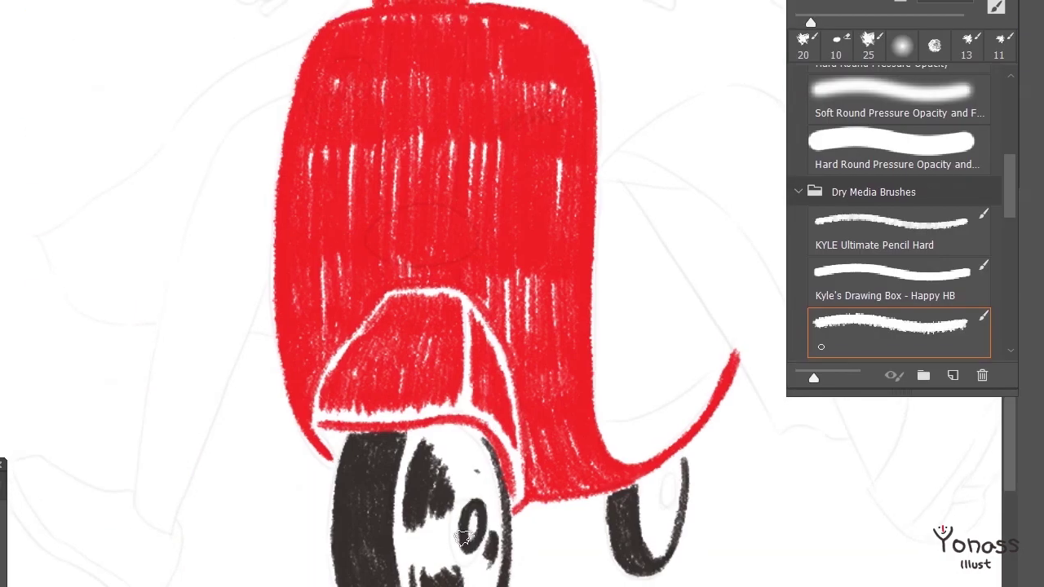
{"action": "scroll", "coordinate": [653, 483], "scroll_direction": "right", "scroll_amount": 2}
{"action": "left_click_drag", "start_coordinate": [644, 473], "coordinate": [636, 545]}
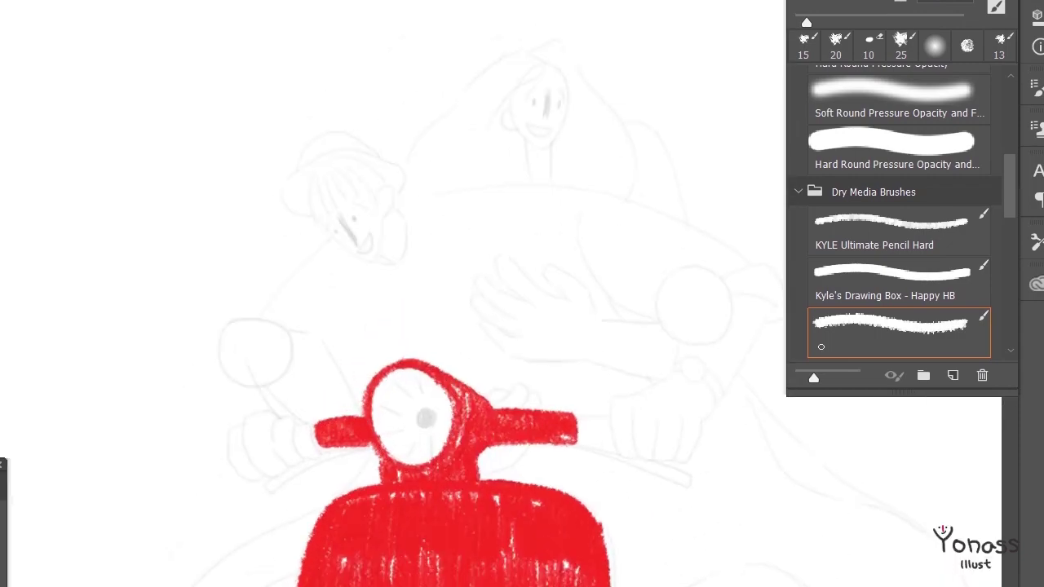
Outline the olive-green sweater above the handlebar and hatch its upper area and sleeve.
{"action": "left_click_drag", "start_coordinate": [314, 168], "coordinate": [256, 226]}
{"action": "left_click_drag", "start_coordinate": [336, 91], "coordinate": [695, 144]}
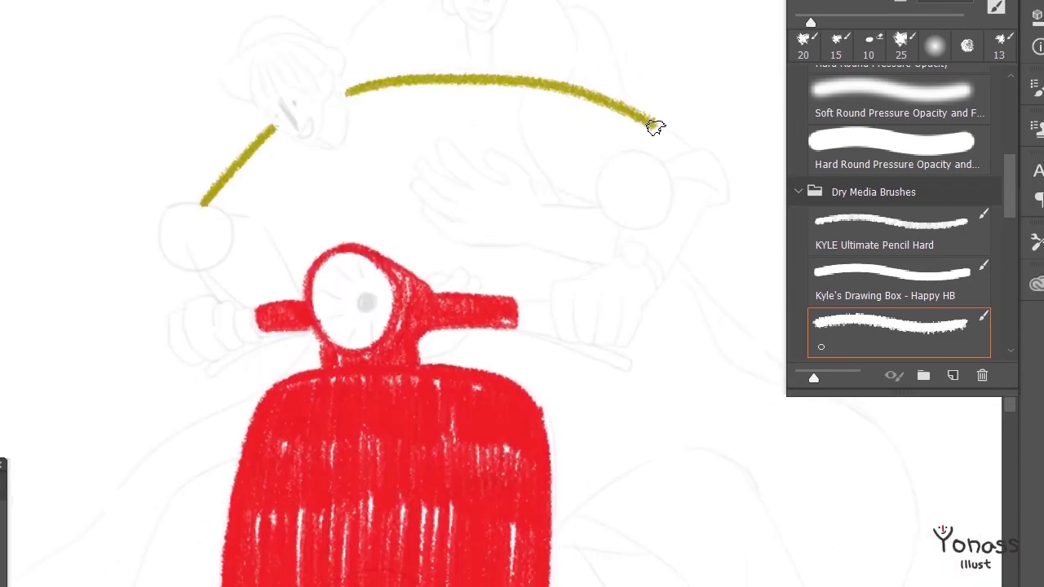
{"action": "left_click_drag", "start_coordinate": [573, 170], "coordinate": [617, 100]}
{"action": "left_click_drag", "start_coordinate": [190, 202], "coordinate": [253, 232]}
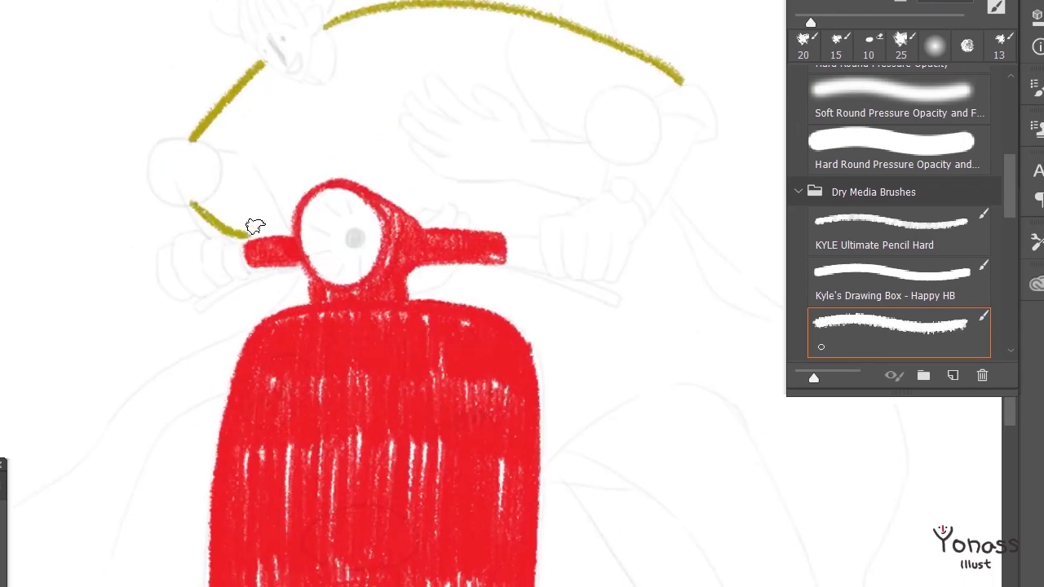
{"action": "mouse_move", "coordinate": [270, 193]}
{"action": "left_mouse_down"}
{"action": "mouse_move", "coordinate": [290, 223]}
{"action": "mouse_move", "coordinate": [285, 167]}
{"action": "mouse_move", "coordinate": [335, 130]}
{"action": "left_mouse_up"}
{"action": "left_click_drag", "start_coordinate": [323, 184], "coordinate": [376, 122]}
{"action": "left_click_drag", "start_coordinate": [231, 154], "coordinate": [261, 114]}
{"action": "left_click_drag", "start_coordinate": [340, 86], "coordinate": [335, 143]}
{"action": "left_click_drag", "start_coordinate": [263, 133], "coordinate": [221, 173]}
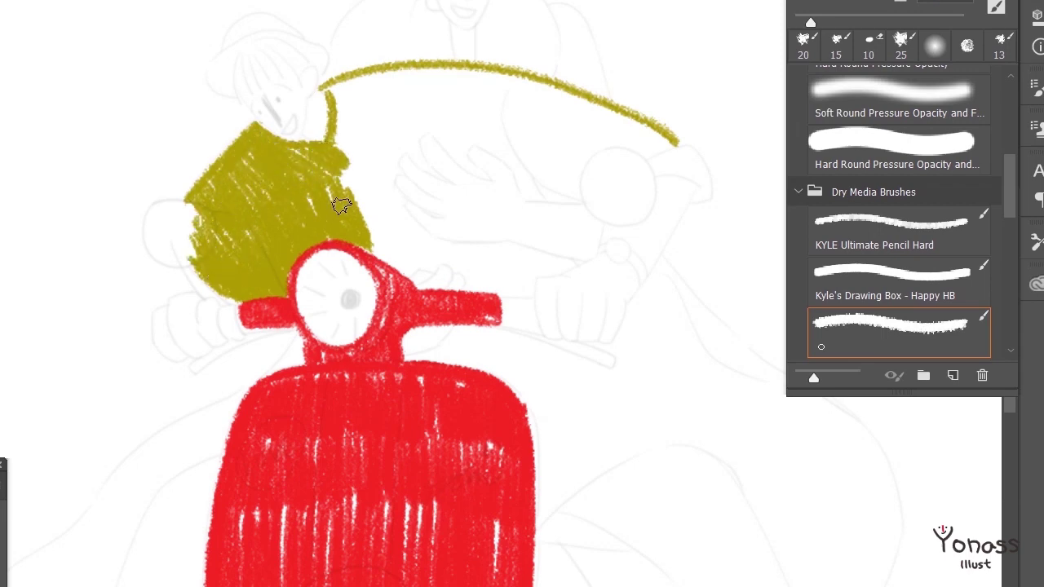
{"action": "left_click_drag", "start_coordinate": [341, 205], "coordinate": [256, 198]}
{"action": "left_click_drag", "start_coordinate": [555, 166], "coordinate": [616, 172]}
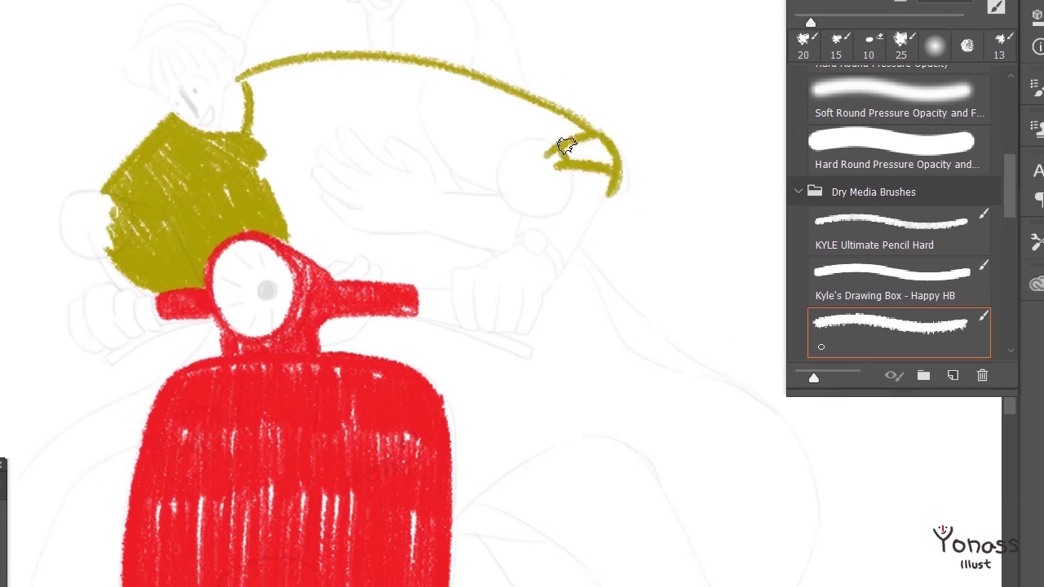
Extend the olive hatching below and right of the handlebar to fill the sweater.
{"action": "mouse_move", "coordinate": [261, 155]}
{"action": "left_mouse_down"}
{"action": "mouse_move", "coordinate": [327, 237]}
{"action": "mouse_move", "coordinate": [407, 187]}
{"action": "mouse_move", "coordinate": [440, 260]}
{"action": "mouse_move", "coordinate": [534, 256]}
{"action": "left_mouse_up"}
{"action": "scroll", "coordinate": [408, 186], "scroll_direction": "down", "scroll_amount": 1}
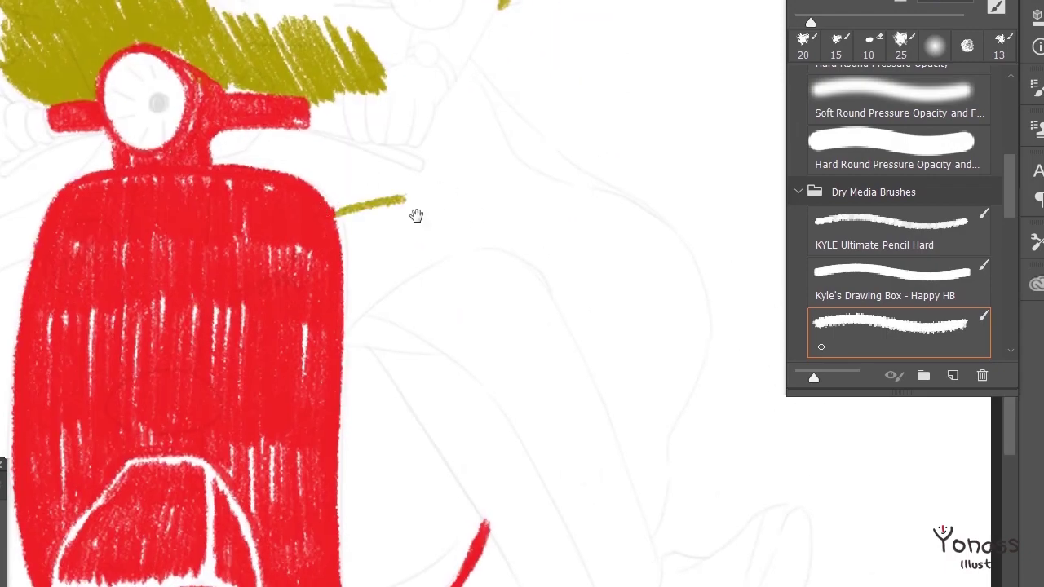
{"action": "left_click_drag", "start_coordinate": [416, 214], "coordinate": [287, 273]}
{"action": "left_click_drag", "start_coordinate": [209, 315], "coordinate": [220, 334]}
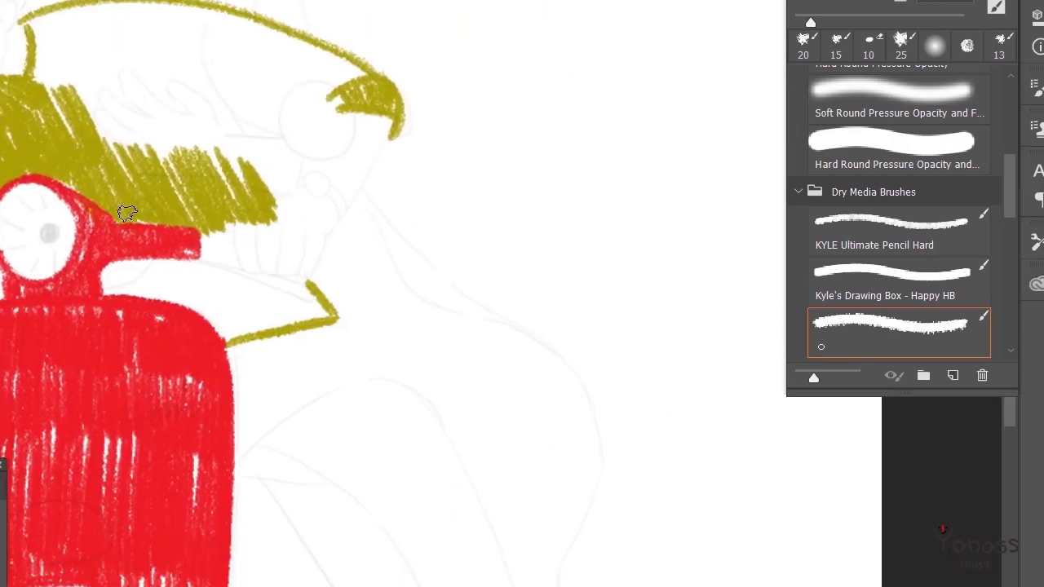
{"action": "mouse_move", "coordinate": [128, 210]}
{"action": "left_mouse_down"}
{"action": "mouse_move", "coordinate": [136, 280]}
{"action": "mouse_move", "coordinate": [187, 235]}
{"action": "mouse_move", "coordinate": [204, 333]}
{"action": "mouse_move", "coordinate": [263, 272]}
{"action": "mouse_move", "coordinate": [299, 386]}
{"action": "left_mouse_up"}
{"action": "left_click_drag", "start_coordinate": [258, 173], "coordinate": [271, 236]}
{"action": "mouse_move", "coordinate": [249, 200]}
{"action": "left_mouse_down"}
{"action": "mouse_move", "coordinate": [226, 118]}
{"action": "mouse_move", "coordinate": [264, 184]}
{"action": "left_mouse_up"}
{"action": "mouse_move", "coordinate": [122, 269]}
{"action": "left_mouse_down"}
{"action": "mouse_move", "coordinate": [133, 221]}
{"action": "mouse_move", "coordinate": [217, 209]}
{"action": "left_mouse_up"}
{"action": "mouse_move", "coordinate": [245, 147]}
{"action": "left_mouse_down"}
{"action": "mouse_move", "coordinate": [89, 204]}
{"action": "mouse_move", "coordinate": [173, 132]}
{"action": "mouse_move", "coordinate": [98, 194]}
{"action": "mouse_move", "coordinate": [275, 217]}
{"action": "mouse_move", "coordinate": [392, 159]}
{"action": "mouse_move", "coordinate": [264, 139]}
{"action": "mouse_move", "coordinate": [186, 109]}
{"action": "mouse_move", "coordinate": [192, 165]}
{"action": "mouse_move", "coordinate": [245, 204]}
{"action": "mouse_move", "coordinate": [285, 325]}
{"action": "left_mouse_up"}
{"action": "scroll", "coordinate": [436, 237], "scroll_direction": "down", "scroll_amount": 5}
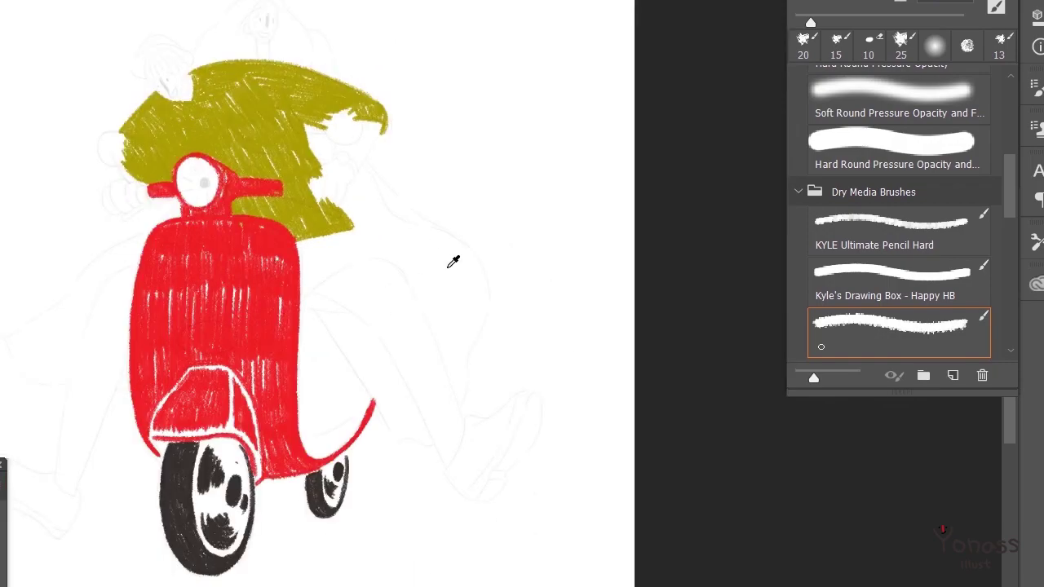
{"action": "scroll", "coordinate": [435, 237], "scroll_direction": "up", "scroll_amount": 5}
{"action": "mouse_move", "coordinate": [342, 343]}
{"action": "left_mouse_down"}
{"action": "mouse_move", "coordinate": [387, 261]}
{"action": "mouse_move", "coordinate": [475, 317]}
{"action": "left_mouse_up"}
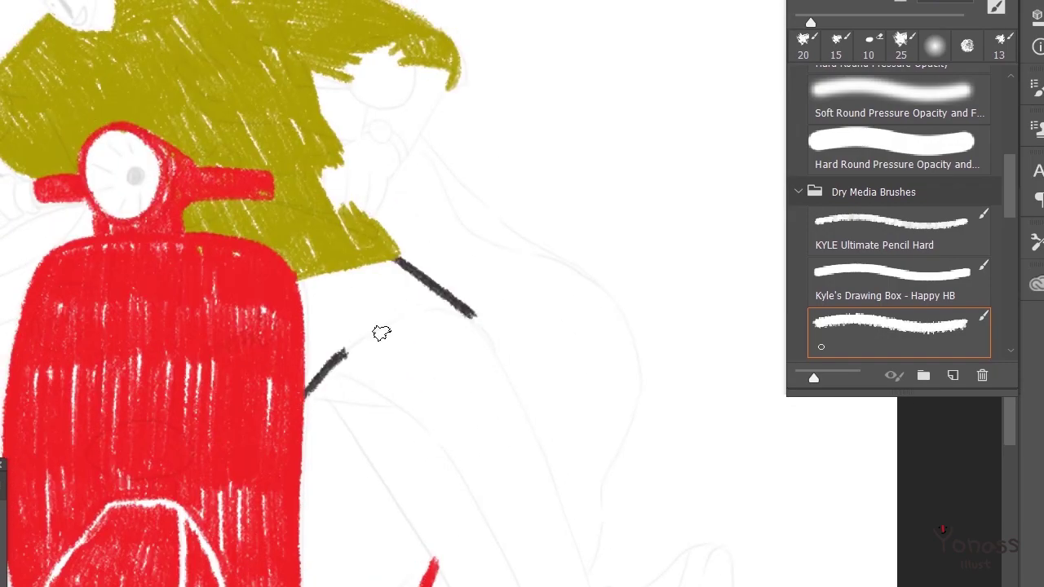
{"action": "left_click_drag", "start_coordinate": [300, 385], "coordinate": [493, 336]}
{"action": "left_click_drag", "start_coordinate": [301, 396], "coordinate": [396, 404]}
{"action": "left_click_drag", "start_coordinate": [392, 404], "coordinate": [391, 469]}
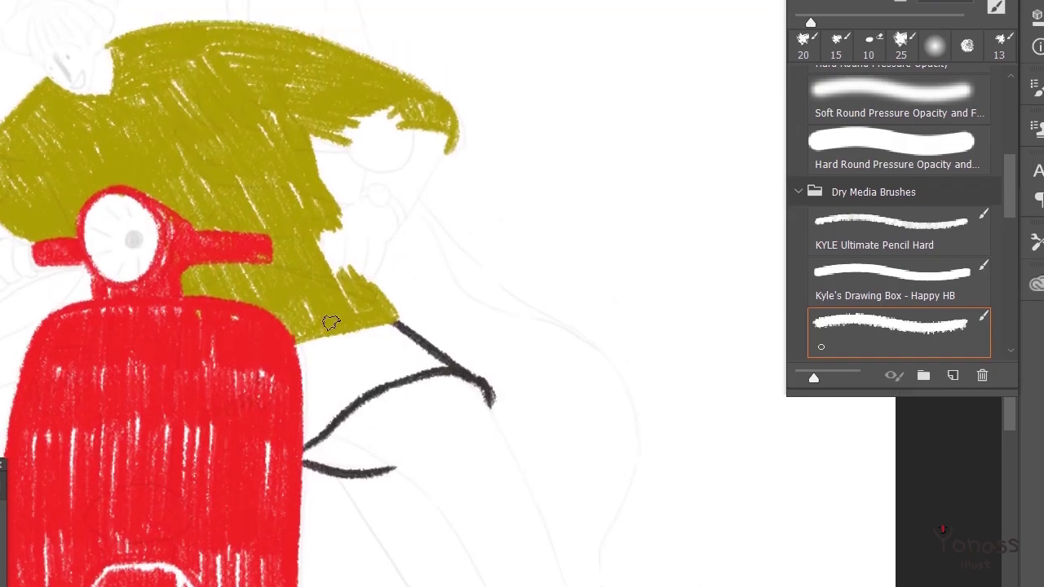
{"action": "left_click_drag", "start_coordinate": [301, 400], "coordinate": [383, 334]}
{"action": "left_click_drag", "start_coordinate": [350, 375], "coordinate": [432, 327]}
{"action": "left_click_drag", "start_coordinate": [293, 440], "coordinate": [359, 375]}
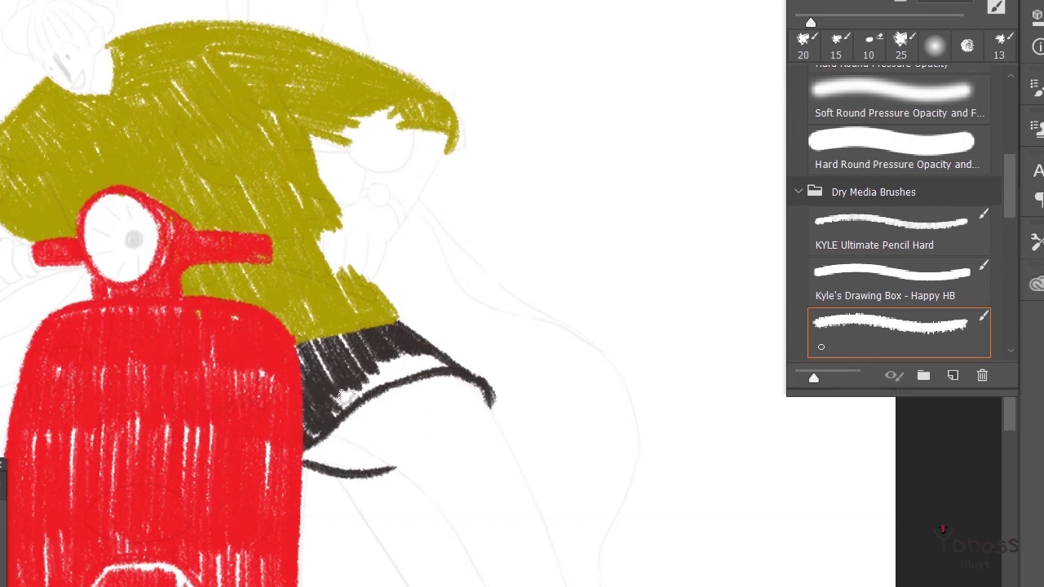
{"action": "left_click_drag", "start_coordinate": [305, 435], "coordinate": [383, 373]}
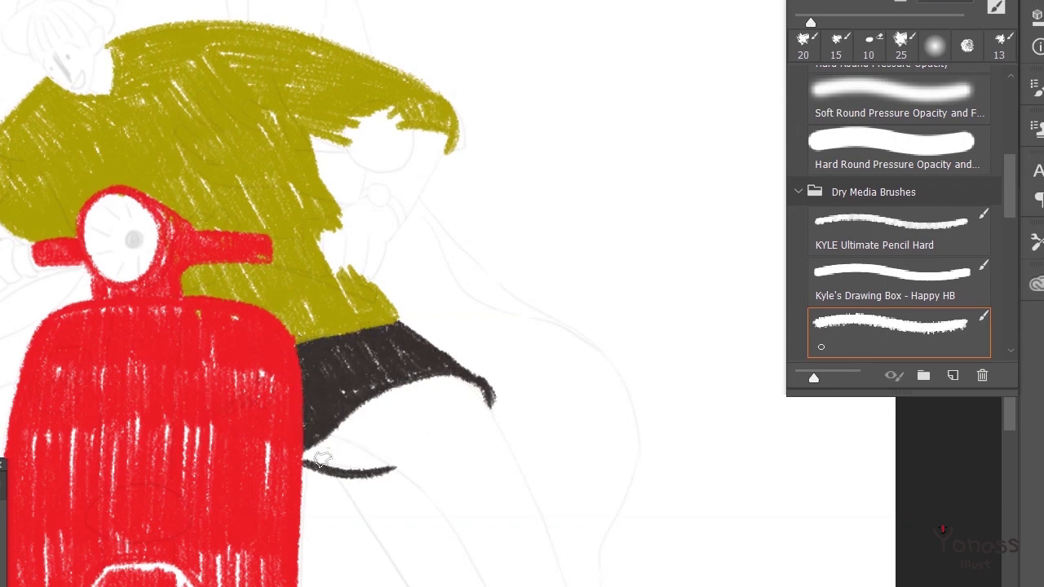
{"action": "scroll", "coordinate": [322, 460], "scroll_direction": "down", "scroll_amount": 2}
{"action": "left_click_drag", "start_coordinate": [316, 372], "coordinate": [383, 402]}
{"action": "mouse_move", "coordinate": [302, 399]}
{"action": "left_mouse_down"}
{"action": "mouse_move", "coordinate": [375, 375]}
{"action": "mouse_move", "coordinate": [245, 155]}
{"action": "left_mouse_up"}
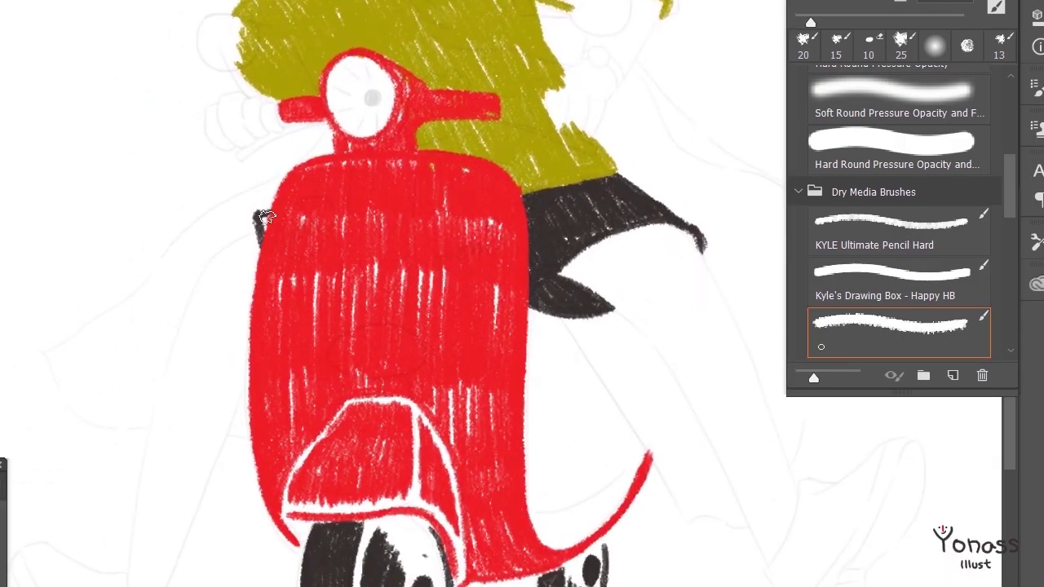
{"action": "scroll", "coordinate": [276, 247], "scroll_direction": "up", "scroll_amount": 5}
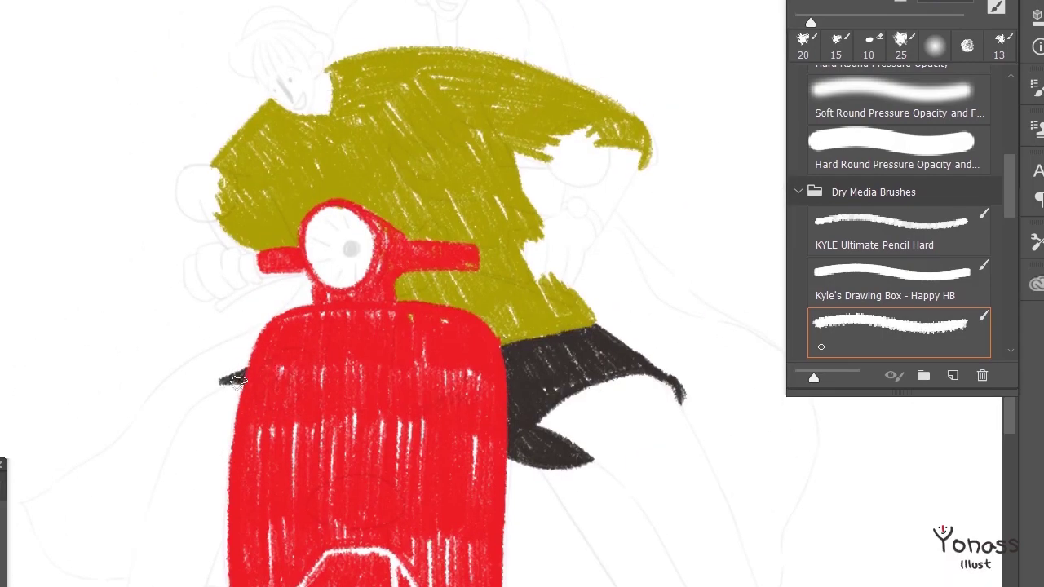
{"action": "left_click_drag", "start_coordinate": [235, 380], "coordinate": [291, 130]}
{"action": "left_click_drag", "start_coordinate": [334, 283], "coordinate": [389, 340]}
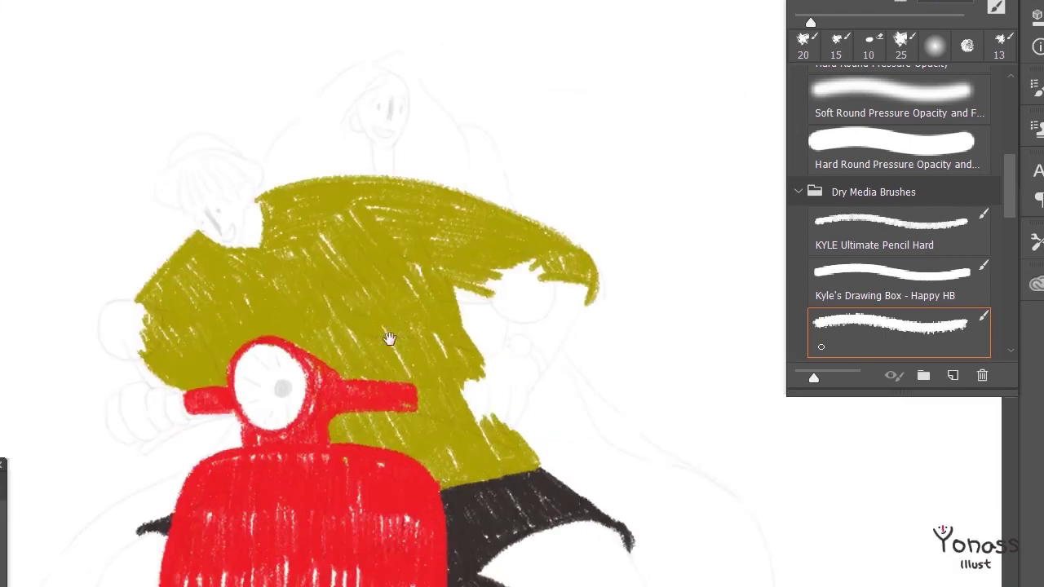
{"action": "scroll", "coordinate": [702, 424], "scroll_direction": "down", "scroll_amount": 3}
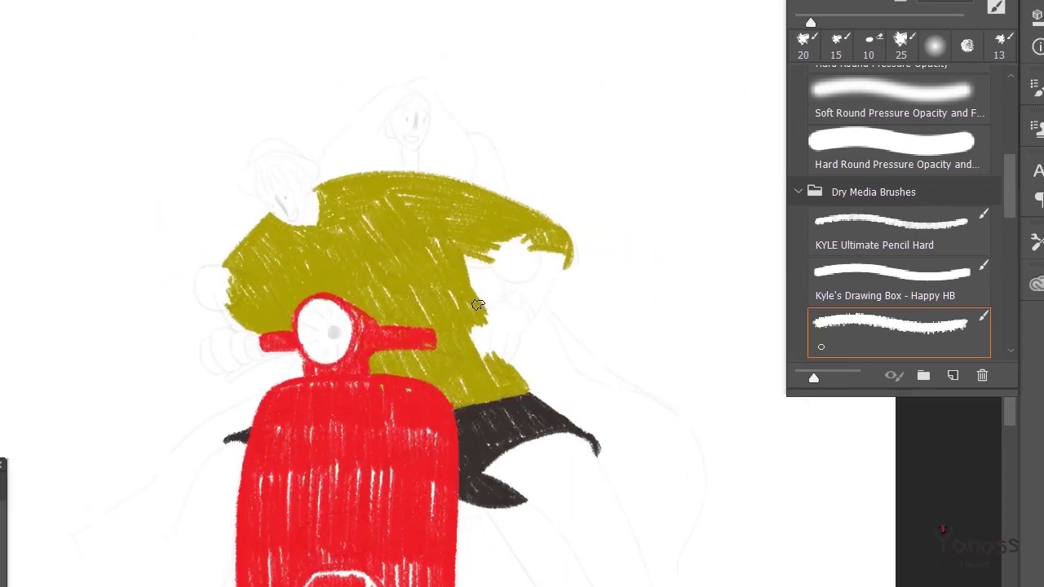
{"action": "left_click_drag", "start_coordinate": [438, 226], "coordinate": [326, 204]}
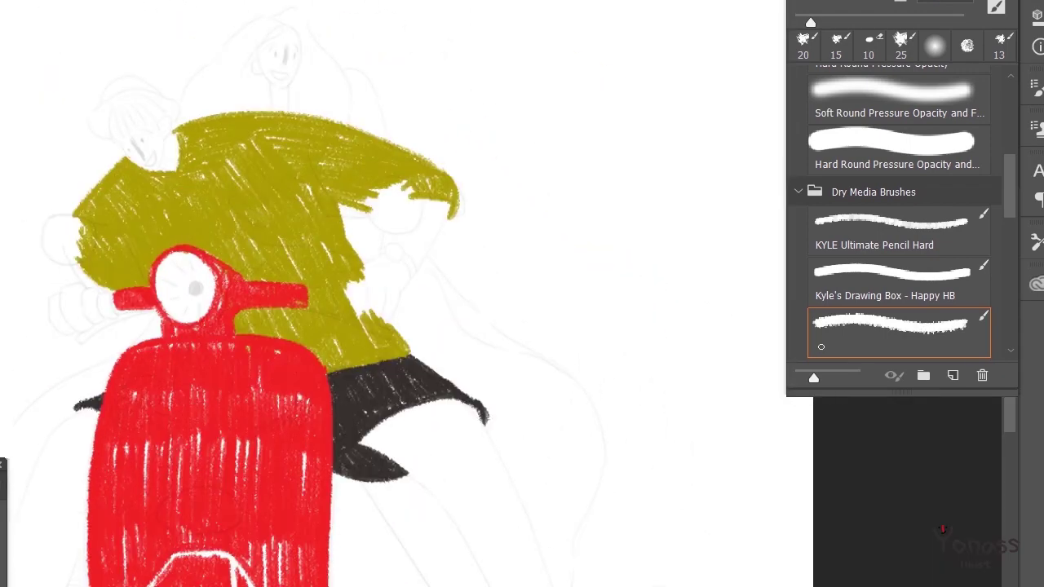
{"action": "left_click_drag", "start_coordinate": [438, 282], "coordinate": [442, 256]}
Draw the curved pink outline down the figure's right side.
{"action": "left_click_drag", "start_coordinate": [595, 435], "coordinate": [582, 345]}
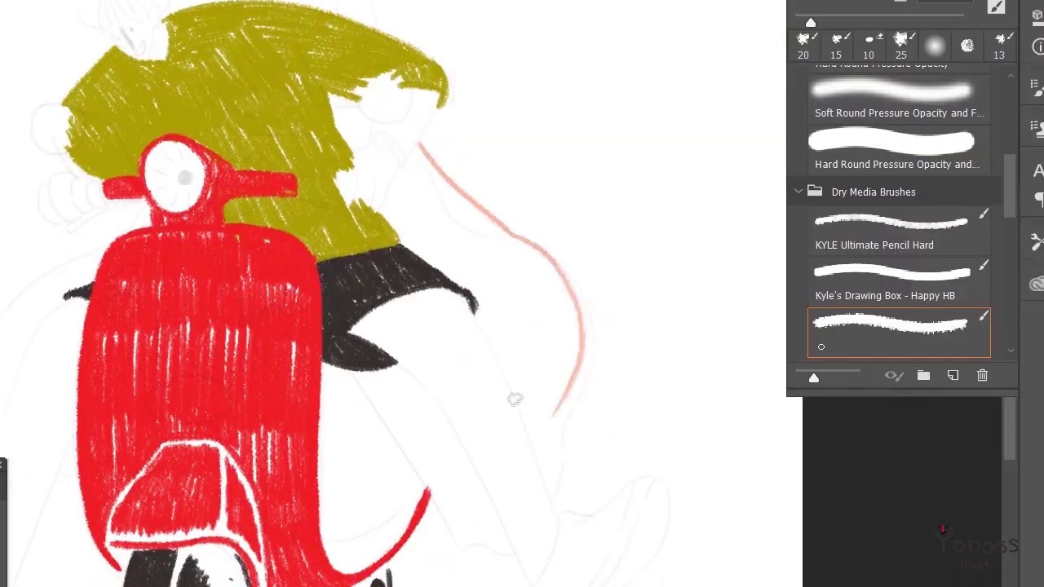
{"action": "mouse_move", "coordinate": [522, 236]}
{"action": "left_mouse_down"}
{"action": "mouse_move", "coordinate": [594, 443]}
{"action": "mouse_move", "coordinate": [685, 471]}
{"action": "left_mouse_up"}
{"action": "mouse_move", "coordinate": [423, 408]}
{"action": "left_mouse_down"}
{"action": "mouse_move", "coordinate": [515, 526]}
{"action": "mouse_move", "coordinate": [608, 577]}
{"action": "left_mouse_up"}
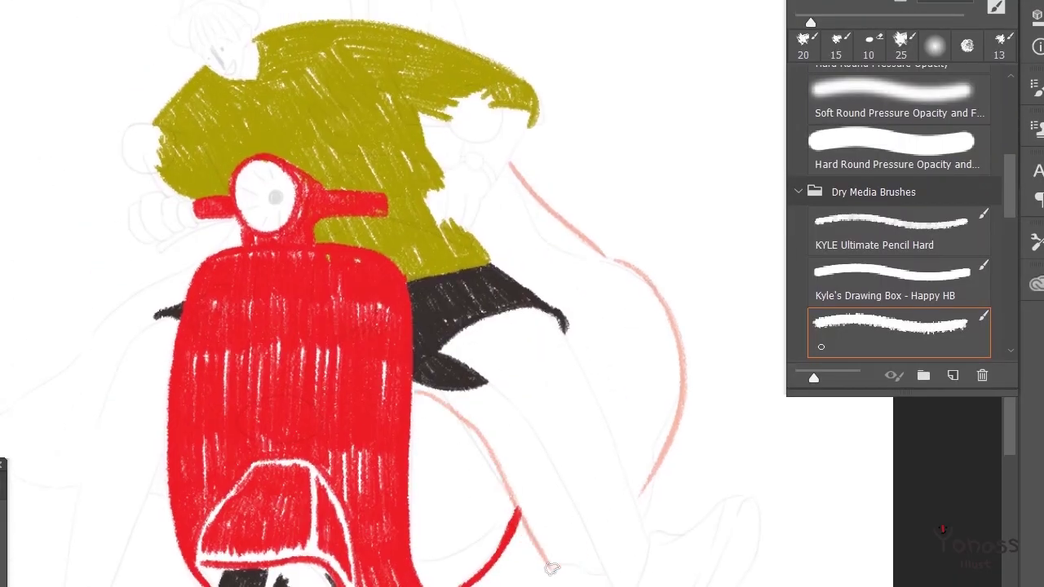
{"action": "left_click_drag", "start_coordinate": [434, 120], "coordinate": [479, 245]}
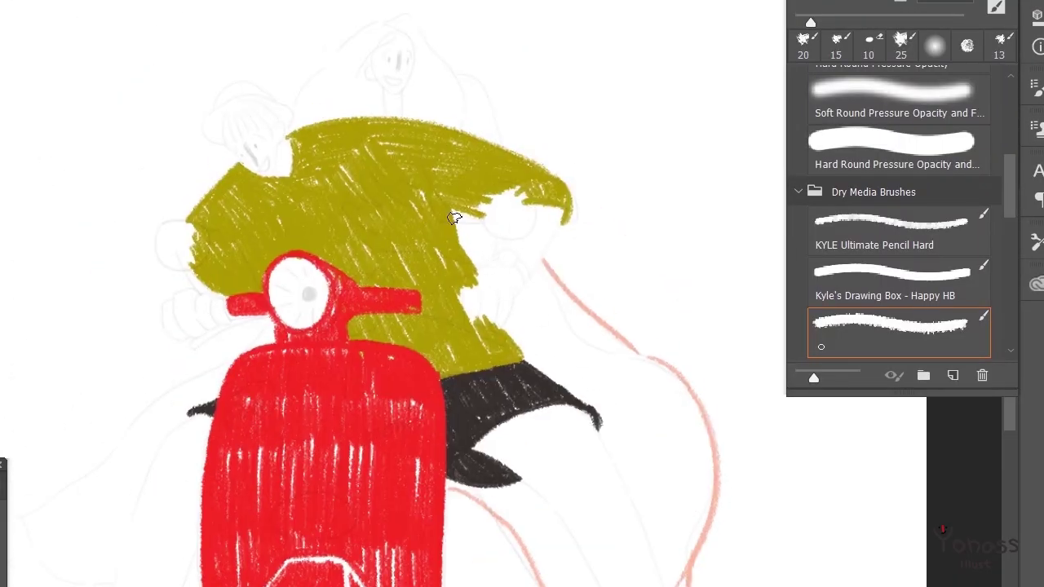
Hatch pink crayon over the figure's back and shoulder below the hair.
{"action": "mouse_move", "coordinate": [503, 319]}
{"action": "left_mouse_down"}
{"action": "mouse_move", "coordinate": [513, 296]}
{"action": "mouse_move", "coordinate": [570, 302]}
{"action": "mouse_move", "coordinate": [514, 241]}
{"action": "left_mouse_up"}
{"action": "mouse_move", "coordinate": [514, 240]}
{"action": "left_mouse_down"}
{"action": "mouse_move", "coordinate": [525, 315]}
{"action": "mouse_move", "coordinate": [507, 236]}
{"action": "mouse_move", "coordinate": [446, 182]}
{"action": "left_mouse_up"}
{"action": "mouse_move", "coordinate": [539, 302]}
{"action": "left_mouse_down"}
{"action": "mouse_move", "coordinate": [501, 240]}
{"action": "mouse_move", "coordinate": [455, 212]}
{"action": "left_mouse_up"}
{"action": "left_click_drag", "start_coordinate": [457, 302], "coordinate": [459, 212]}
{"action": "left_click_drag", "start_coordinate": [530, 269], "coordinate": [499, 285]}
{"action": "mouse_move", "coordinate": [499, 285]}
{"action": "left_mouse_down"}
{"action": "mouse_move", "coordinate": [471, 203]}
{"action": "mouse_move", "coordinate": [473, 250]}
{"action": "left_mouse_up"}
{"action": "left_click_drag", "start_coordinate": [496, 317], "coordinate": [536, 409]}
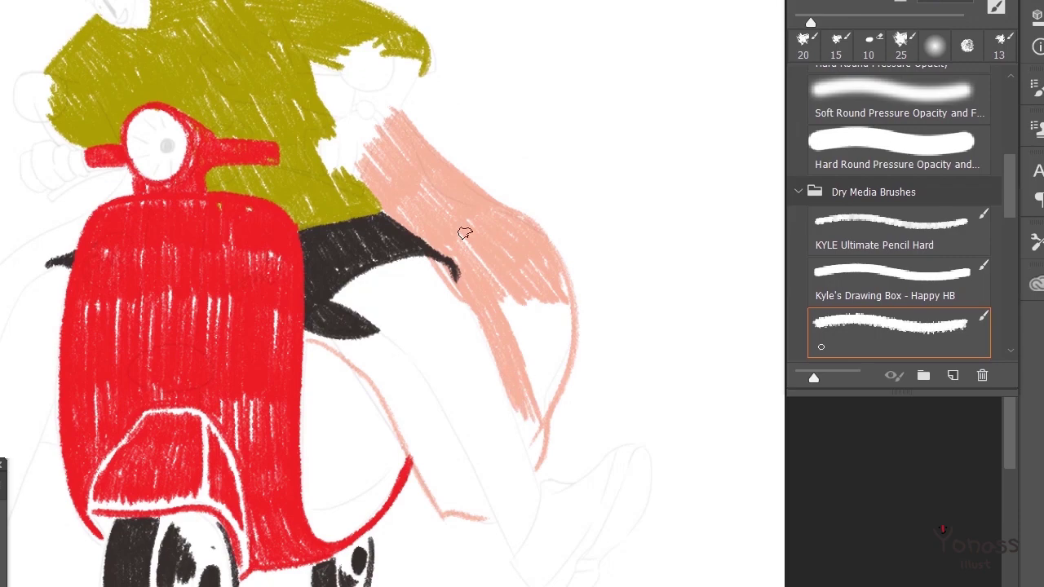
{"action": "mouse_move", "coordinate": [556, 301]}
{"action": "left_mouse_down"}
{"action": "mouse_move", "coordinate": [536, 326]}
{"action": "mouse_move", "coordinate": [526, 289]}
{"action": "left_mouse_up"}
{"action": "left_click_drag", "start_coordinate": [530, 326], "coordinate": [522, 291]}
{"action": "left_click_drag", "start_coordinate": [521, 290], "coordinate": [498, 286]}
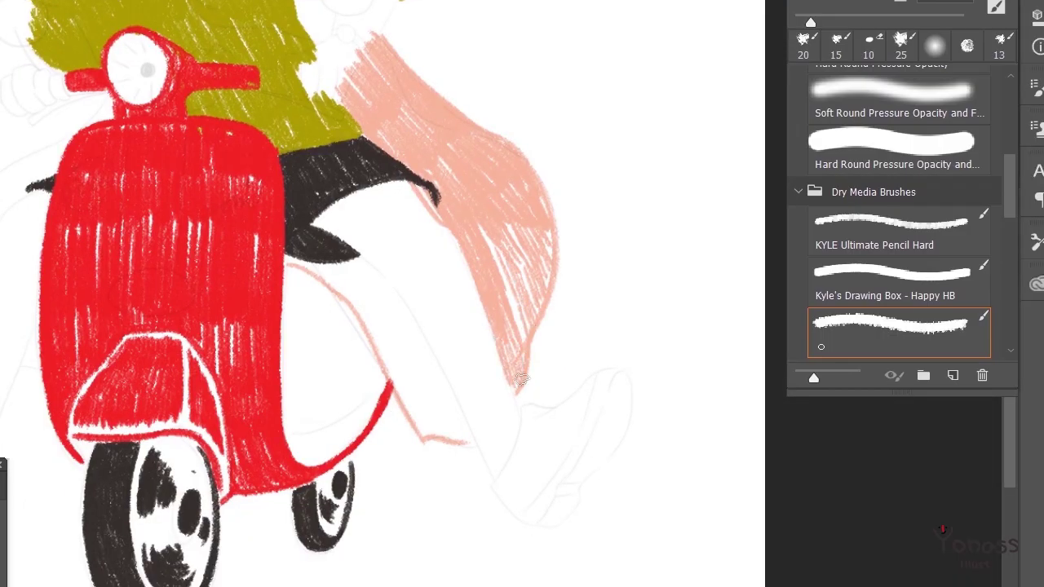
Hatch pink crayon down the figure's leg.
{"action": "mouse_move", "coordinate": [517, 357]}
{"action": "left_mouse_down"}
{"action": "mouse_move", "coordinate": [424, 245]}
{"action": "mouse_move", "coordinate": [444, 310]}
{"action": "mouse_move", "coordinate": [399, 267]}
{"action": "mouse_move", "coordinate": [433, 310]}
{"action": "left_mouse_up"}
{"action": "left_click_drag", "start_coordinate": [416, 269], "coordinate": [424, 302]}
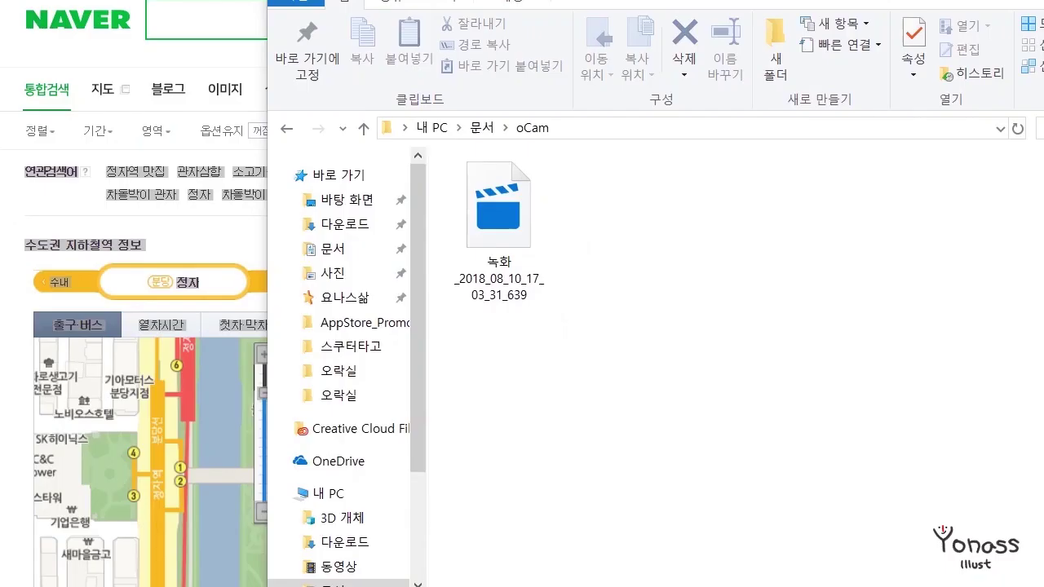
{"action": "mouse_move", "coordinate": [450, 354]}
{"action": "left_mouse_down"}
{"action": "mouse_move", "coordinate": [475, 349]}
{"action": "mouse_move", "coordinate": [415, 302]}
{"action": "left_mouse_up"}
{"action": "mouse_move", "coordinate": [518, 488]}
{"action": "left_mouse_down"}
{"action": "mouse_move", "coordinate": [548, 583]}
{"action": "mouse_move", "coordinate": [450, 487]}
{"action": "mouse_move", "coordinate": [710, 537]}
{"action": "mouse_move", "coordinate": [749, 586]}
{"action": "left_mouse_up"}
Draw a thin pink line left of the scooter.
{"action": "left_click_drag", "start_coordinate": [155, 430], "coordinate": [404, 238]}
{"action": "left_click_drag", "start_coordinate": [160, 438], "coordinate": [210, 326]}
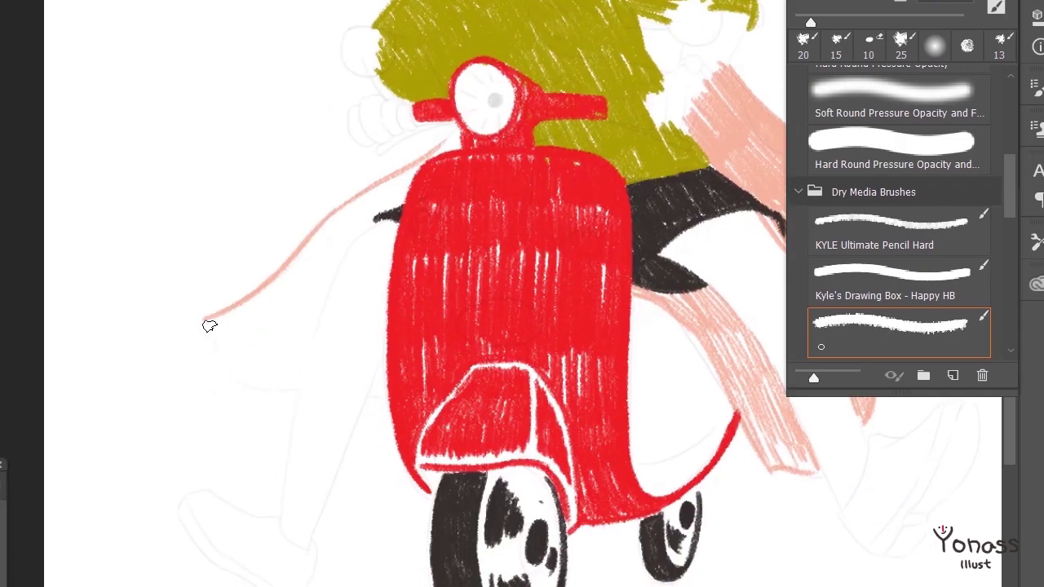
{"action": "left_click_drag", "start_coordinate": [339, 398], "coordinate": [222, 557]}
{"action": "mouse_move", "coordinate": [173, 437]}
{"action": "left_mouse_down"}
{"action": "mouse_move", "coordinate": [224, 388]}
{"action": "mouse_move", "coordinate": [244, 326]}
{"action": "left_mouse_up"}
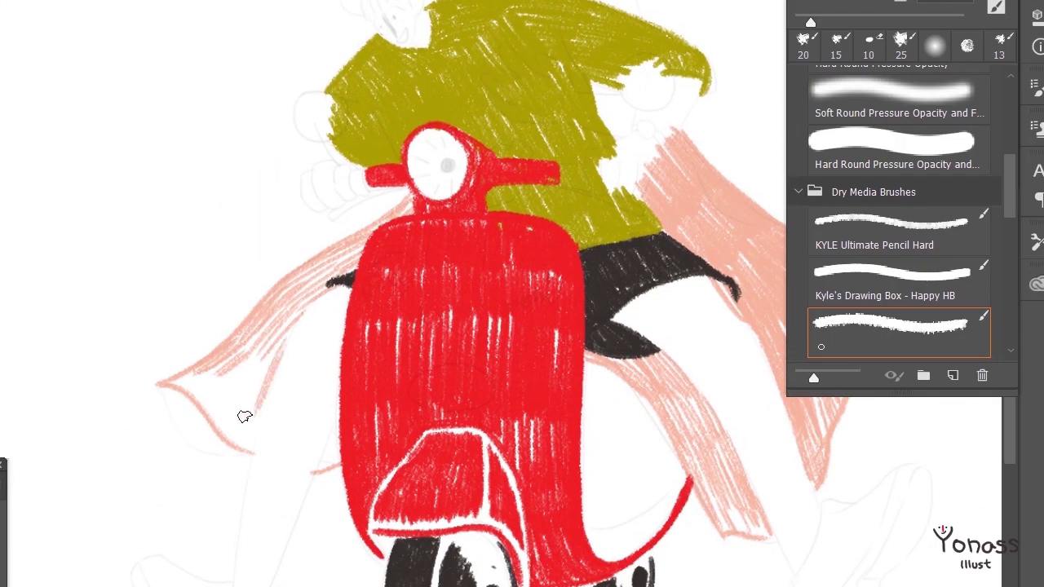
{"action": "left_click_drag", "start_coordinate": [245, 415], "coordinate": [243, 367]}
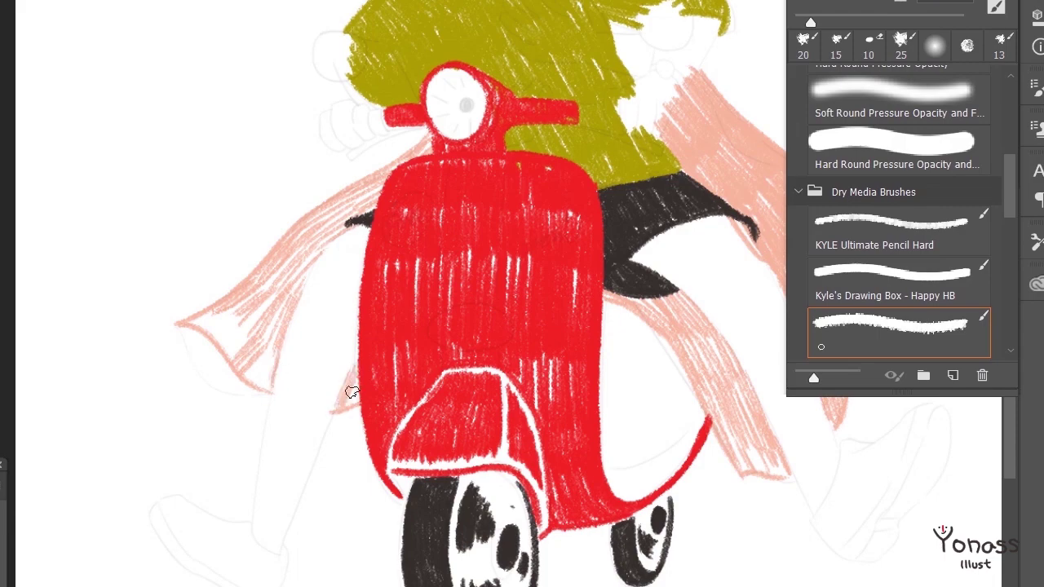
{"action": "scroll", "coordinate": [468, 423], "scroll_direction": "up", "scroll_amount": 2}
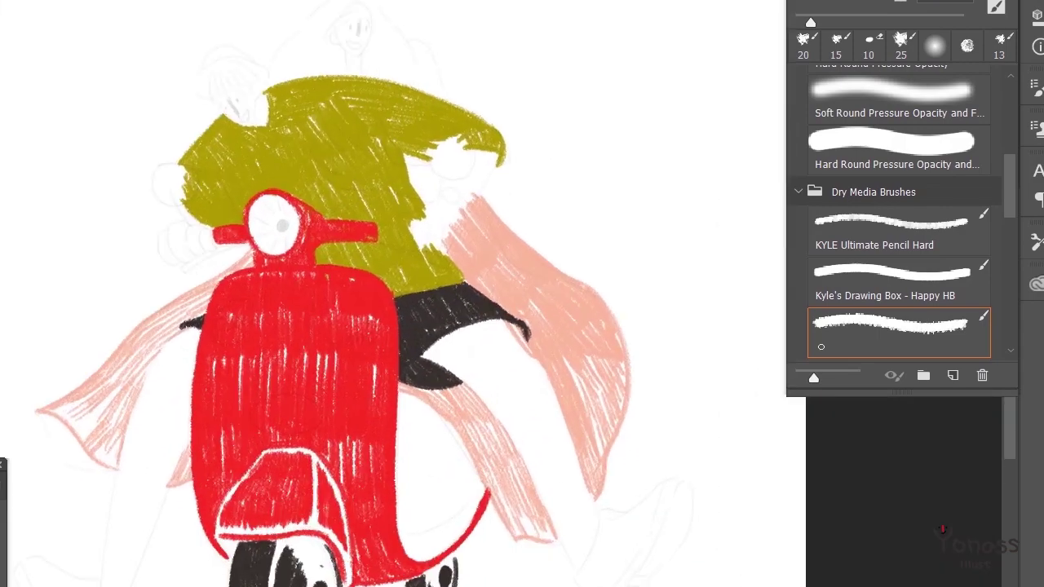
{"action": "scroll", "coordinate": [352, 534], "scroll_direction": "up", "scroll_amount": 2}
Hatch dark red crayon over the side panel beside the red scooter body.
{"action": "mouse_move", "coordinate": [445, 285]}
{"action": "left_mouse_down"}
{"action": "mouse_move", "coordinate": [457, 383]}
{"action": "mouse_move", "coordinate": [534, 412]}
{"action": "left_mouse_up"}
{"action": "mouse_move", "coordinate": [437, 310]}
{"action": "left_mouse_down"}
{"action": "mouse_move", "coordinate": [464, 408]}
{"action": "mouse_move", "coordinate": [514, 411]}
{"action": "left_mouse_up"}
{"action": "mouse_move", "coordinate": [432, 396]}
{"action": "left_mouse_down"}
{"action": "mouse_move", "coordinate": [448, 404]}
{"action": "mouse_move", "coordinate": [530, 392]}
{"action": "mouse_move", "coordinate": [552, 362]}
{"action": "left_mouse_up"}
{"action": "scroll", "coordinate": [522, 383], "scroll_direction": "up", "scroll_amount": 3}
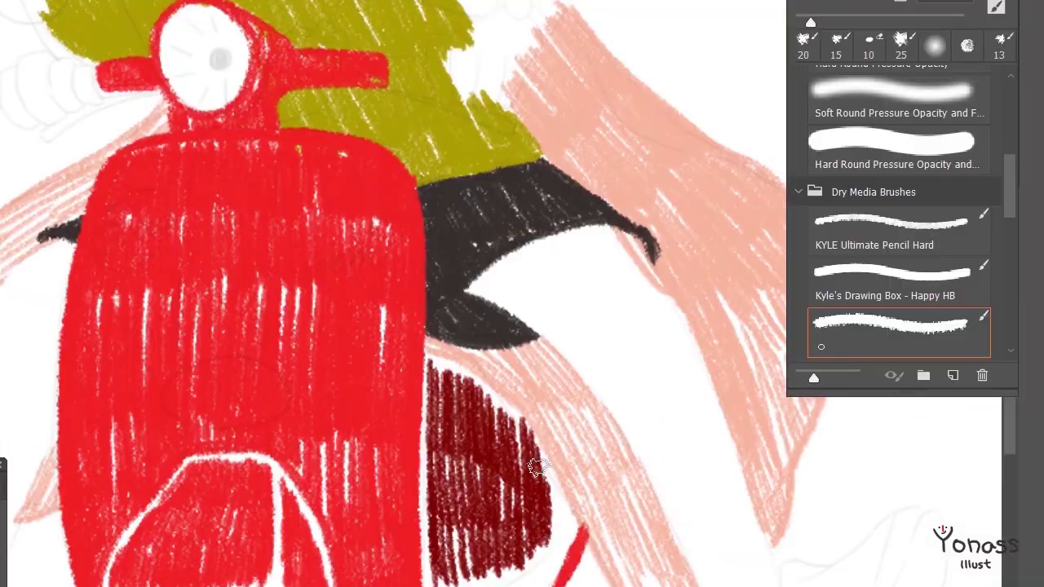
{"action": "scroll", "coordinate": [516, 419], "scroll_direction": "down", "scroll_amount": 3}
{"action": "mouse_move", "coordinate": [440, 502]}
{"action": "left_mouse_down"}
{"action": "mouse_move", "coordinate": [457, 555]}
{"action": "mouse_move", "coordinate": [490, 522]}
{"action": "left_mouse_up"}
{"action": "left_click_drag", "start_coordinate": [506, 465], "coordinate": [542, 526]}
{"action": "left_click_drag", "start_coordinate": [489, 494], "coordinate": [479, 532]}
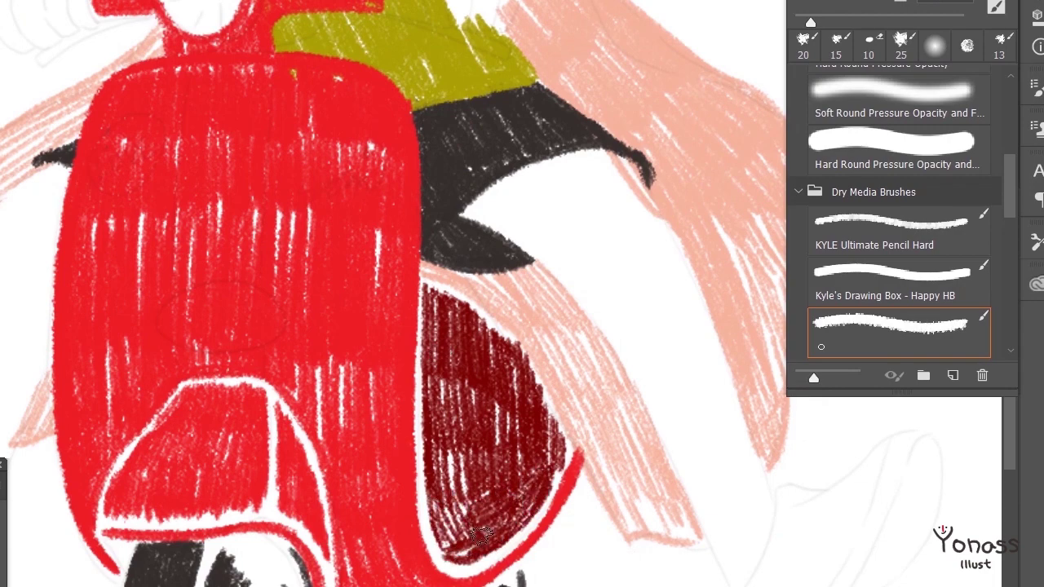
{"action": "left_click_drag", "start_coordinate": [440, 457], "coordinate": [457, 538]}
{"action": "left_click_drag", "start_coordinate": [449, 375], "coordinate": [457, 441]}
{"action": "left_click_drag", "start_coordinate": [506, 399], "coordinate": [558, 477]}
Darken the bottom of the dark red side panel into a shadow band.
{"action": "scroll", "coordinate": [490, 489], "scroll_direction": "down", "scroll_amount": 2}
{"action": "scroll", "coordinate": [438, 421], "scroll_direction": "down", "scroll_amount": 1}
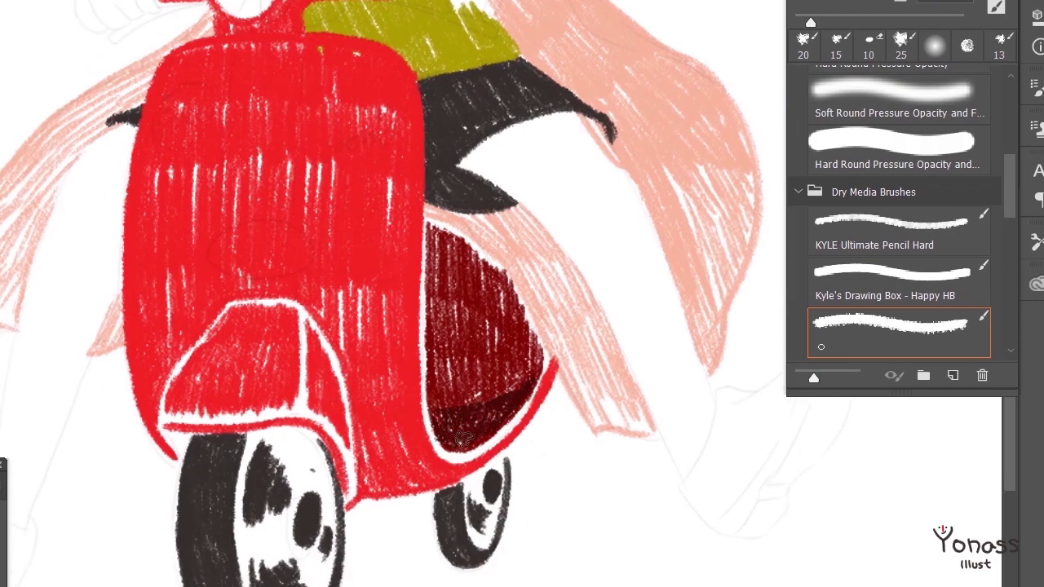
{"action": "scroll", "coordinate": [432, 438], "scroll_direction": "up", "scroll_amount": 3}
{"action": "scroll", "coordinate": [489, 333], "scroll_direction": "down", "scroll_amount": 1}
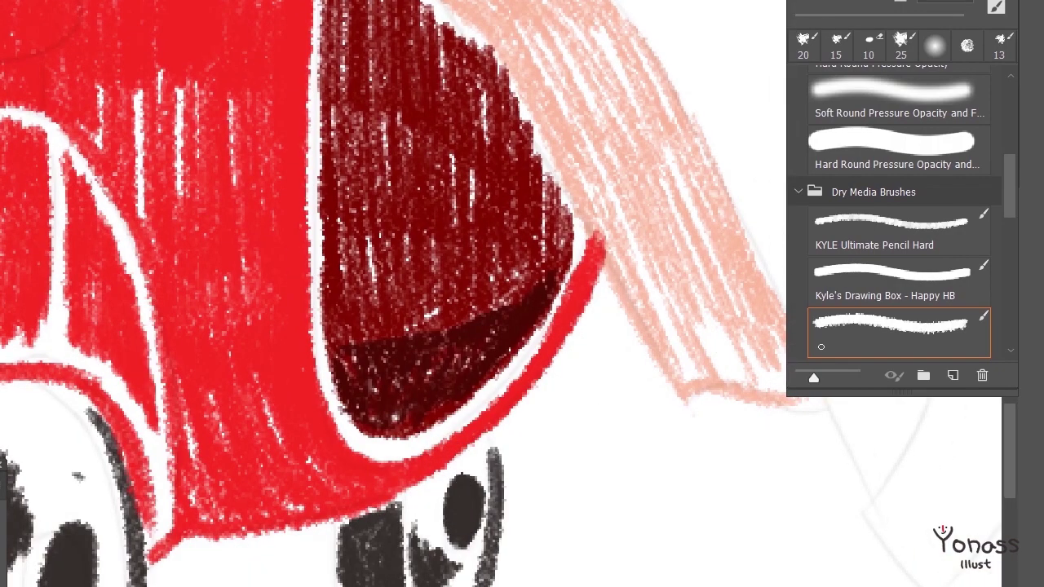
{"action": "scroll", "coordinate": [530, 570], "scroll_direction": "up", "scroll_amount": 1}
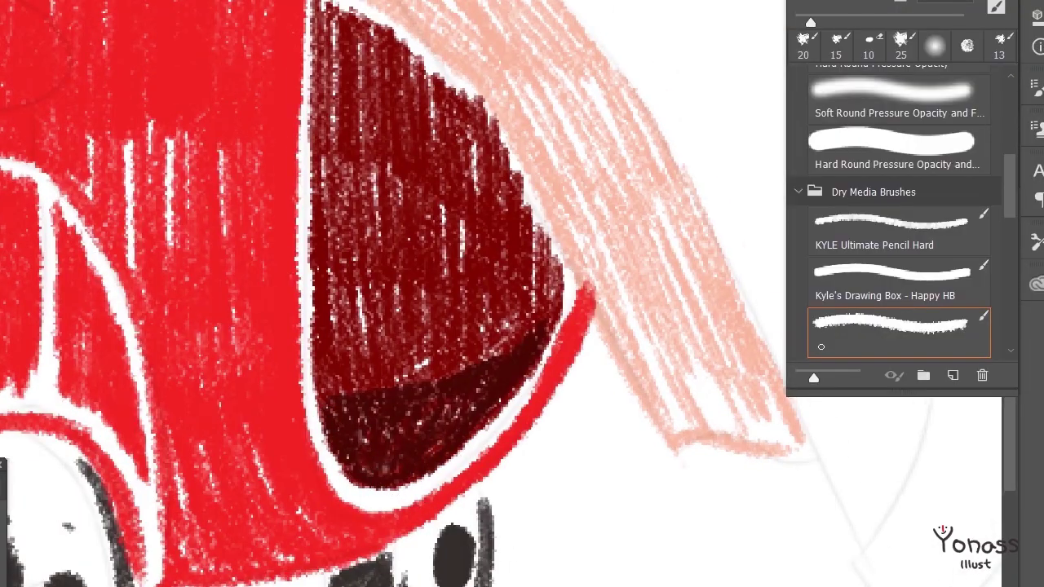
{"action": "left_click_drag", "start_coordinate": [488, 377], "coordinate": [443, 443]}
{"action": "scroll", "coordinate": [531, 449], "scroll_direction": "down", "scroll_amount": 3}
{"action": "scroll", "coordinate": [531, 449], "scroll_direction": "up", "scroll_amount": 1}
{"action": "mouse_move", "coordinate": [342, 327]}
{"action": "left_mouse_down"}
{"action": "mouse_move", "coordinate": [326, 399]}
{"action": "mouse_move", "coordinate": [500, 331]}
{"action": "left_mouse_up"}
{"action": "scroll", "coordinate": [499, 330], "scroll_direction": "up", "scroll_amount": 1}
{"action": "left_click_drag", "start_coordinate": [517, 296], "coordinate": [501, 541]}
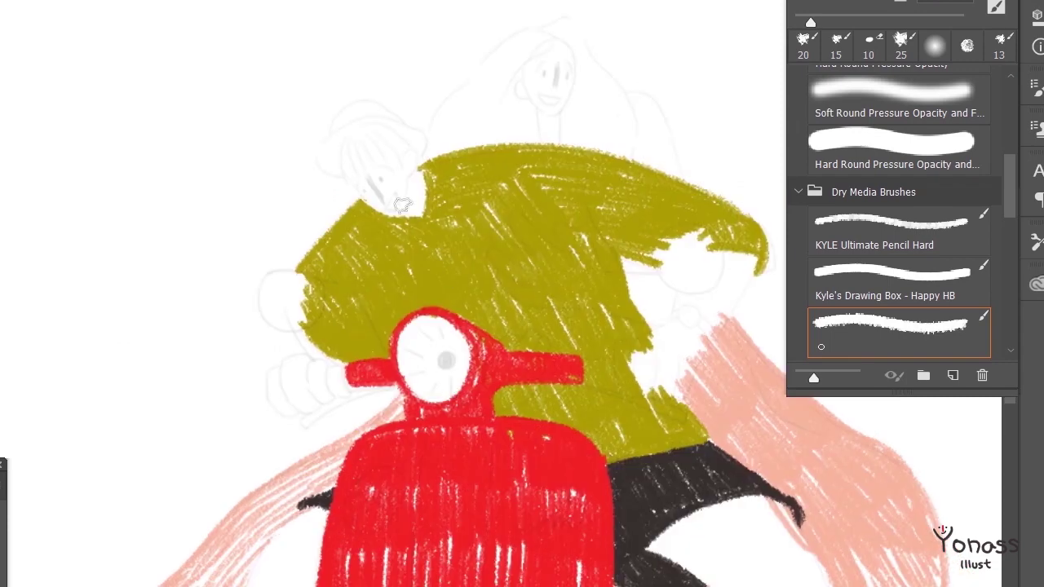
Paint the front rider's face and the hand on the handlebar in tan.
{"action": "scroll", "coordinate": [305, 109], "scroll_direction": "up", "scroll_amount": 1}
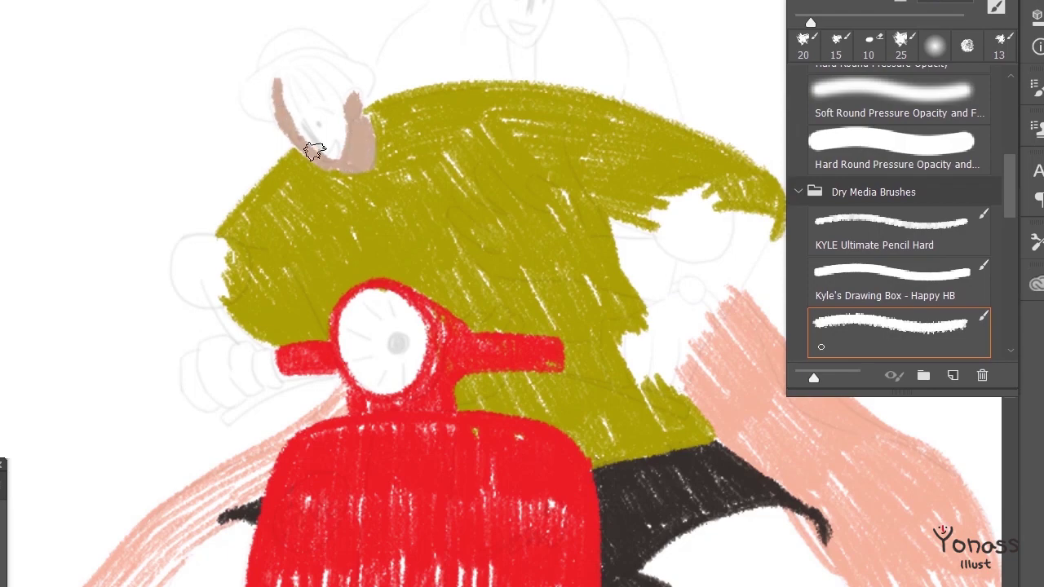
{"action": "left_click_drag", "start_coordinate": [293, 95], "coordinate": [340, 147]}
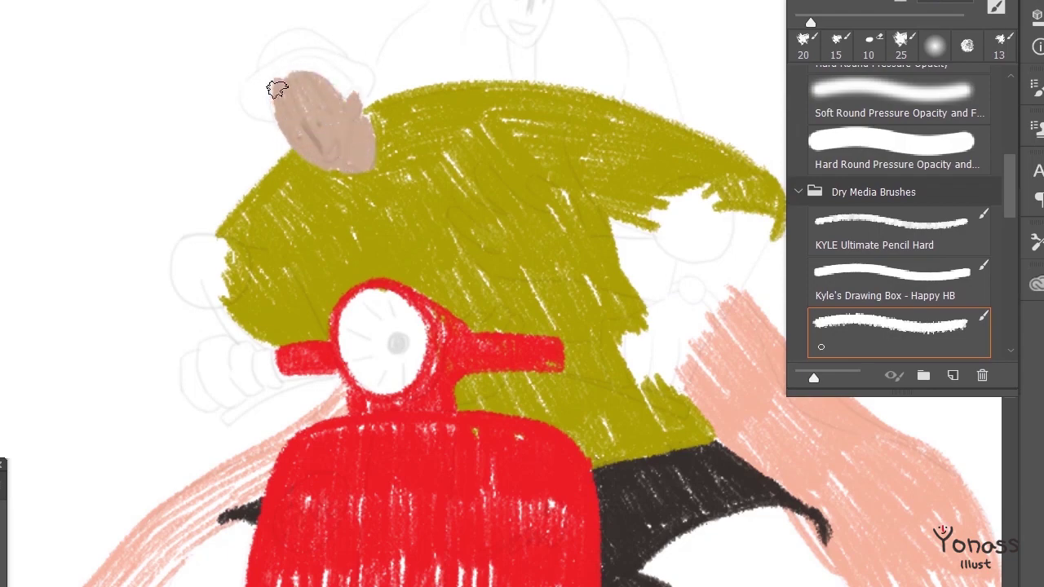
{"action": "left_click_drag", "start_coordinate": [318, 110], "coordinate": [335, 21]}
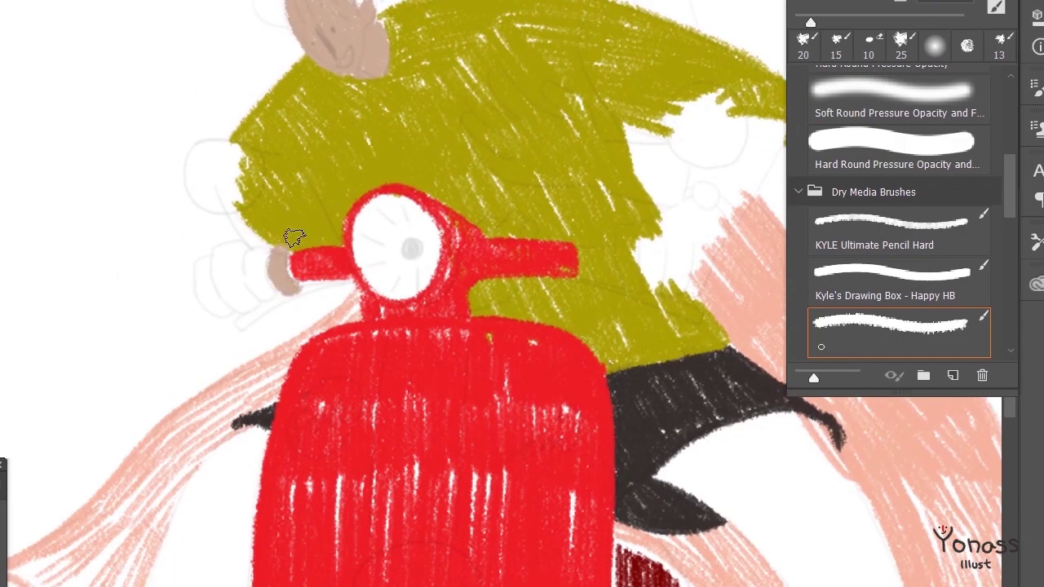
{"action": "left_click", "coordinate": [252, 254]}
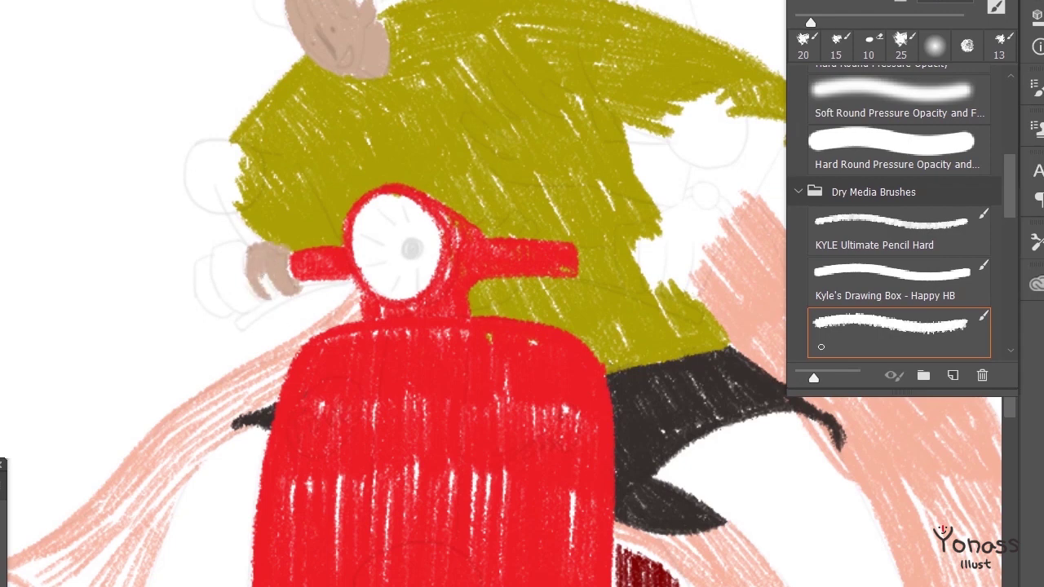
{"action": "mouse_move", "coordinate": [227, 252]}
{"action": "left_mouse_down"}
{"action": "mouse_move", "coordinate": [383, 375]}
{"action": "mouse_move", "coordinate": [406, 434]}
{"action": "left_mouse_up"}
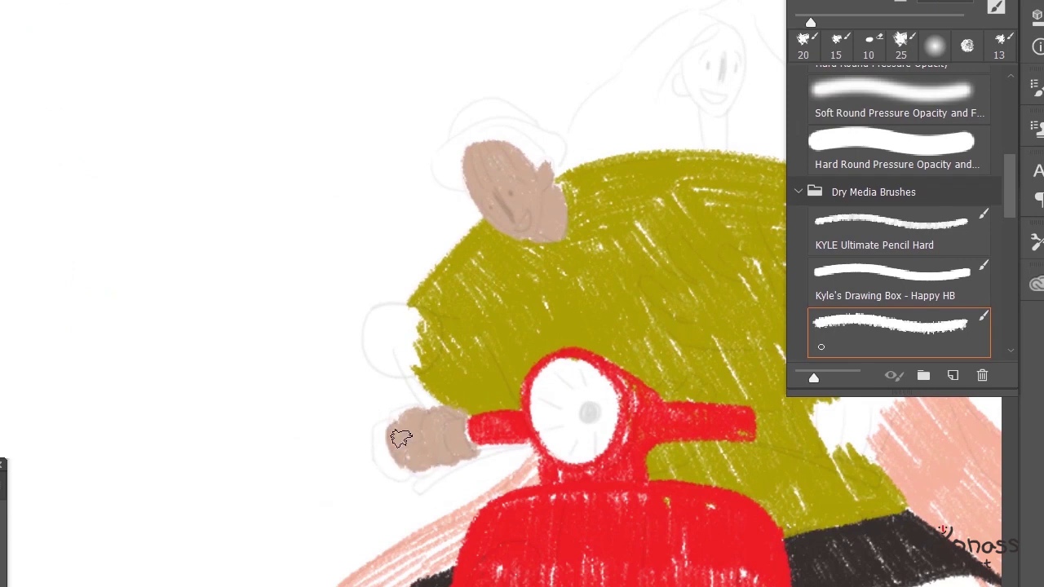
{"action": "left_click_drag", "start_coordinate": [412, 438], "coordinate": [69, 503]}
{"action": "mouse_move", "coordinate": [536, 414]}
{"action": "left_mouse_down"}
{"action": "mouse_move", "coordinate": [601, 383]}
{"action": "mouse_move", "coordinate": [566, 424]}
{"action": "left_mouse_up"}
Paint the rider's raised arm as a solid tan stroke down along the hand.
{"action": "scroll", "coordinate": [711, 492], "scroll_direction": "up", "scroll_amount": 3}
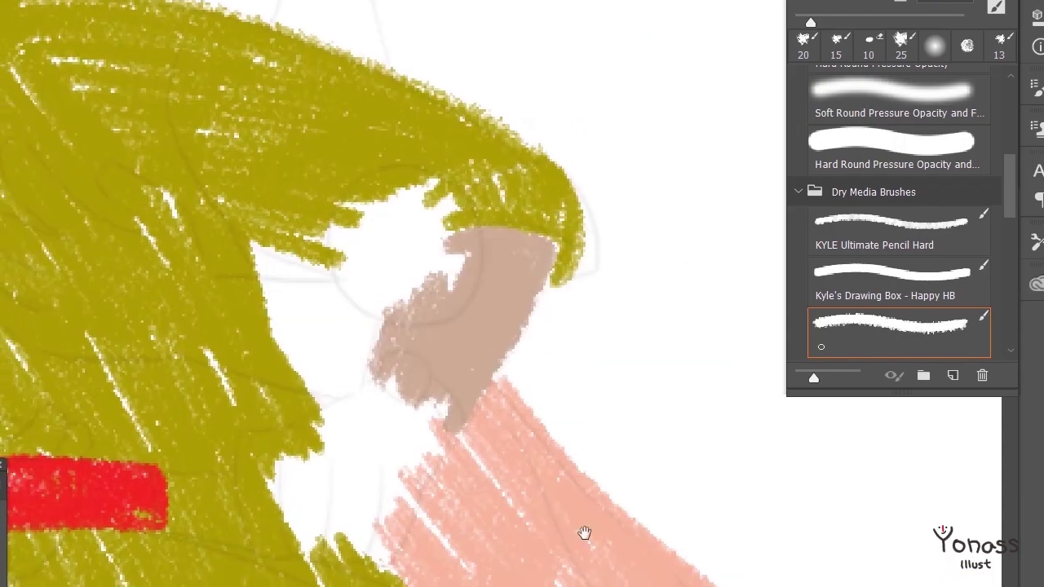
{"action": "mouse_move", "coordinate": [452, 392]}
{"action": "left_mouse_down"}
{"action": "mouse_move", "coordinate": [342, 436]}
{"action": "mouse_move", "coordinate": [358, 543]}
{"action": "left_mouse_up"}
{"action": "mouse_move", "coordinate": [515, 504]}
{"action": "left_mouse_down"}
{"action": "mouse_move", "coordinate": [370, 473]}
{"action": "mouse_move", "coordinate": [311, 417]}
{"action": "left_mouse_up"}
{"action": "mouse_move", "coordinate": [163, 368]}
{"action": "left_mouse_down"}
{"action": "mouse_move", "coordinate": [221, 322]}
{"action": "mouse_move", "coordinate": [175, 368]}
{"action": "mouse_move", "coordinate": [339, 310]}
{"action": "mouse_move", "coordinate": [269, 366]}
{"action": "mouse_move", "coordinate": [187, 356]}
{"action": "mouse_move", "coordinate": [226, 448]}
{"action": "mouse_move", "coordinate": [298, 374]}
{"action": "mouse_move", "coordinate": [274, 461]}
{"action": "left_mouse_up"}
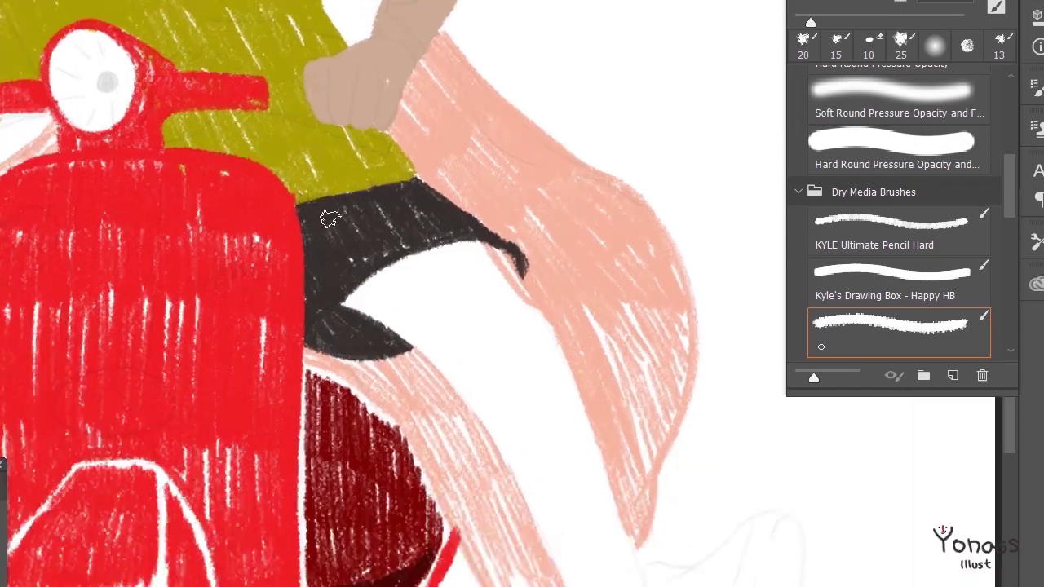
Fill the leg below the black shorts in tan, covering white gaps and highlights.
{"action": "left_click_drag", "start_coordinate": [392, 294], "coordinate": [465, 400]}
{"action": "mouse_move", "coordinate": [456, 343]}
{"action": "left_mouse_down"}
{"action": "mouse_move", "coordinate": [408, 376]}
{"action": "mouse_move", "coordinate": [456, 372]}
{"action": "mouse_move", "coordinate": [450, 494]}
{"action": "mouse_move", "coordinate": [416, 453]}
{"action": "left_mouse_up"}
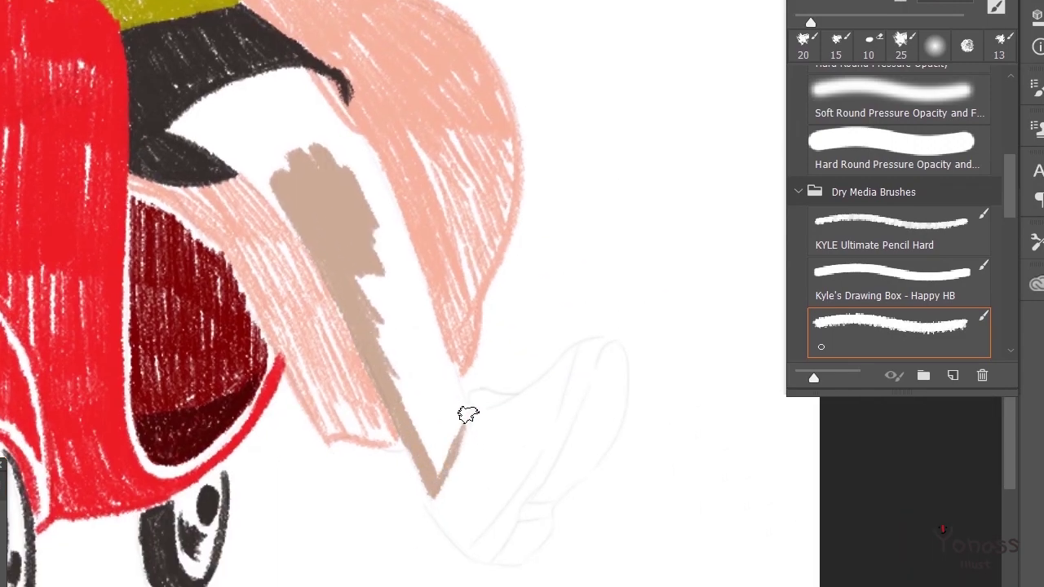
{"action": "mouse_move", "coordinate": [469, 416]}
{"action": "left_mouse_down"}
{"action": "mouse_move", "coordinate": [400, 326]}
{"action": "mouse_move", "coordinate": [454, 337]}
{"action": "mouse_move", "coordinate": [445, 384]}
{"action": "left_mouse_up"}
{"action": "left_click_drag", "start_coordinate": [469, 463], "coordinate": [428, 455]}
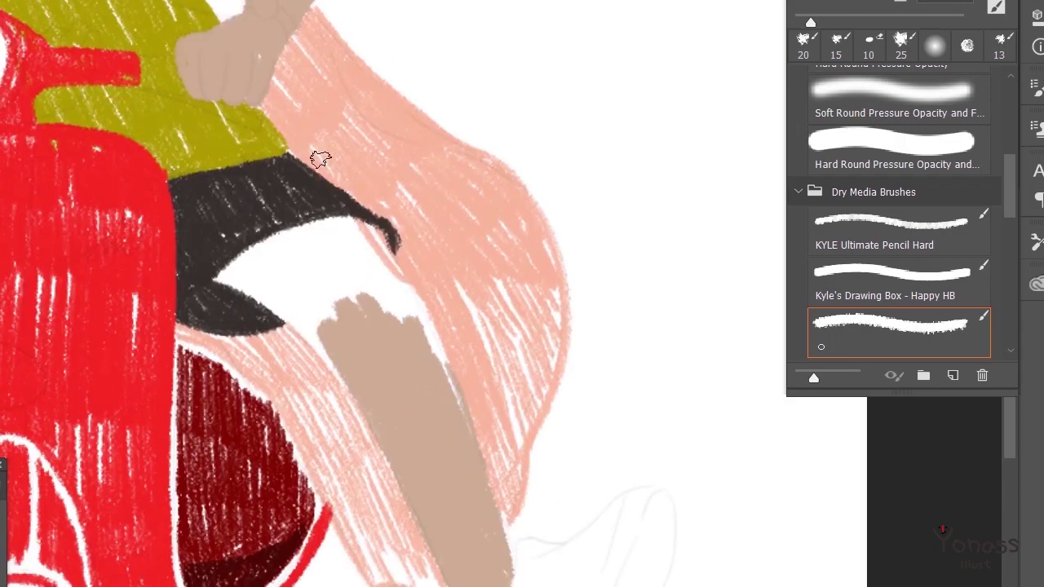
{"action": "left_click_drag", "start_coordinate": [457, 376], "coordinate": [408, 329]}
{"action": "left_click_drag", "start_coordinate": [449, 385], "coordinate": [190, 282]}
{"action": "mouse_move", "coordinate": [280, 387]}
{"action": "left_mouse_down"}
{"action": "mouse_move", "coordinate": [324, 298]}
{"action": "mouse_move", "coordinate": [347, 317]}
{"action": "left_mouse_up"}
{"action": "left_click_drag", "start_coordinate": [298, 291], "coordinate": [268, 268]}
{"action": "key", "text": "ctrl+z"}
{"action": "mouse_move", "coordinate": [359, 302]}
{"action": "left_mouse_down"}
{"action": "mouse_move", "coordinate": [286, 275]}
{"action": "mouse_move", "coordinate": [393, 341]}
{"action": "mouse_move", "coordinate": [466, 327]}
{"action": "left_mouse_up"}
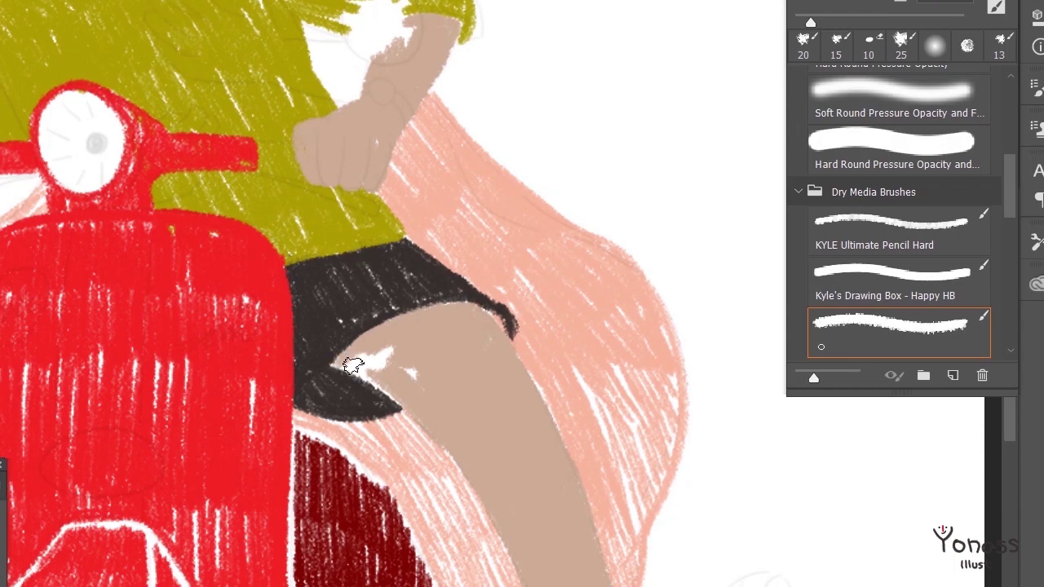
{"action": "left_click_drag", "start_coordinate": [416, 383], "coordinate": [358, 352]}
Extend the tan leg beside the scooter front down toward the shoe.
{"action": "mouse_move", "coordinate": [440, 159]}
{"action": "left_mouse_down"}
{"action": "mouse_move", "coordinate": [403, 174]}
{"action": "mouse_move", "coordinate": [342, 281]}
{"action": "left_mouse_up"}
{"action": "left_click_drag", "start_coordinate": [364, 235], "coordinate": [317, 420]}
{"action": "mouse_move", "coordinate": [380, 204]}
{"action": "left_mouse_down"}
{"action": "mouse_move", "coordinate": [350, 366]}
{"action": "mouse_move", "coordinate": [328, 342]}
{"action": "mouse_move", "coordinate": [307, 408]}
{"action": "mouse_move", "coordinate": [287, 428]}
{"action": "left_mouse_up"}
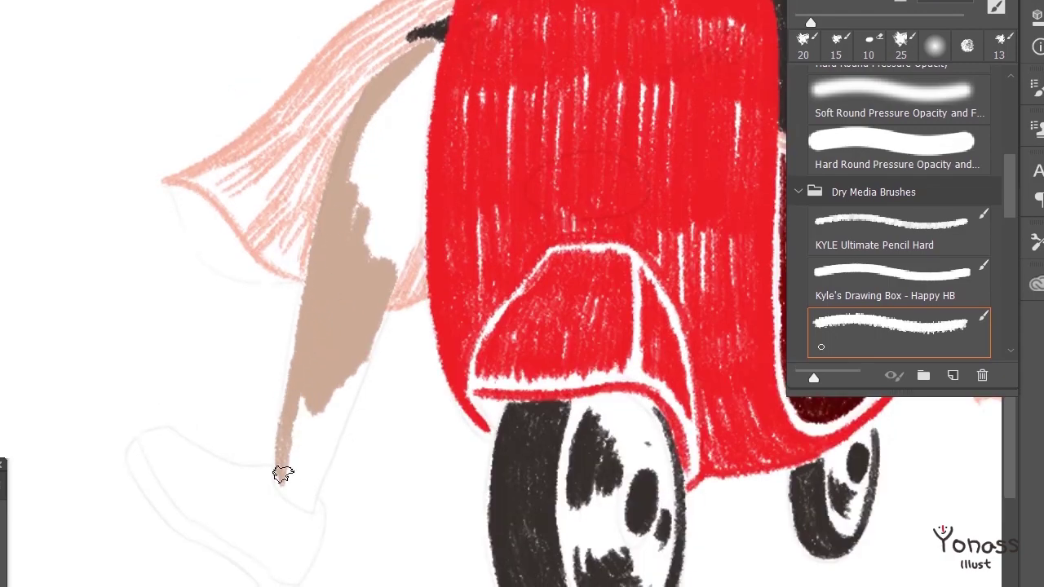
{"action": "scroll", "coordinate": [286, 342], "scroll_direction": "down", "scroll_amount": 3}
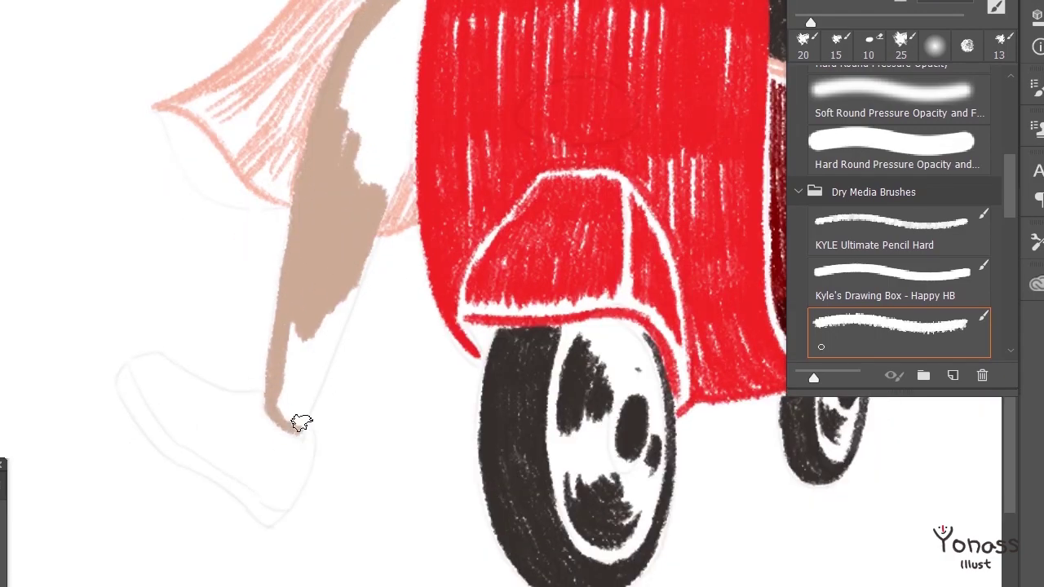
{"action": "scroll", "coordinate": [272, 400], "scroll_direction": "up", "scroll_amount": 1}
{"action": "scroll", "coordinate": [275, 396], "scroll_direction": "up", "scroll_amount": 3}
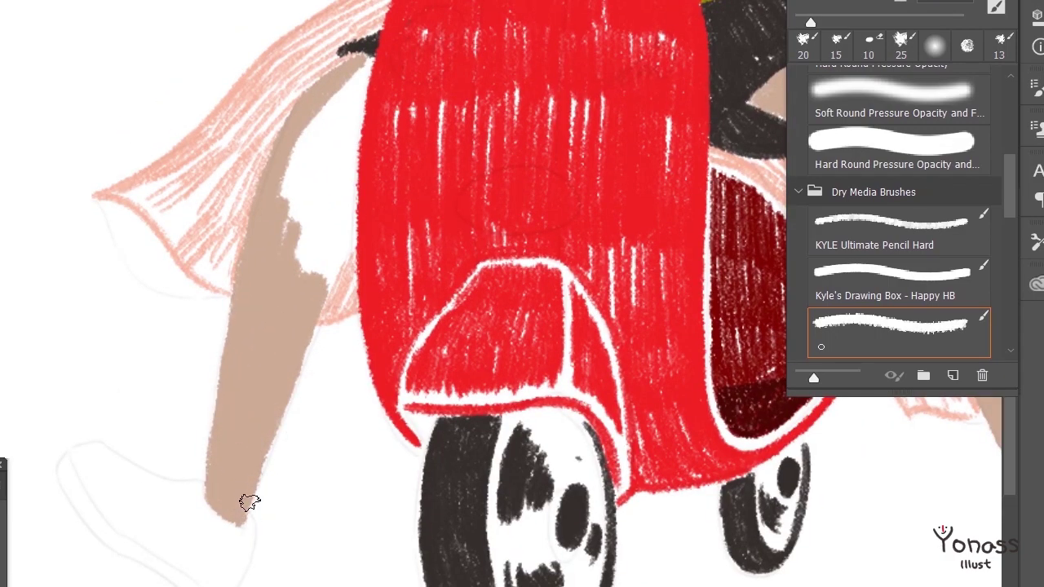
{"action": "left_click_drag", "start_coordinate": [250, 492], "coordinate": [200, 517]}
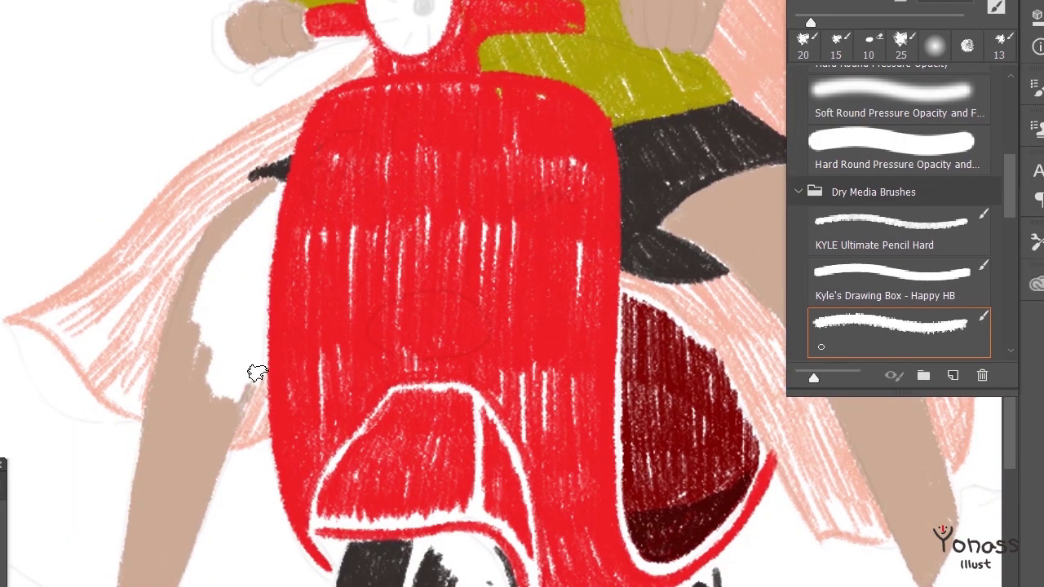
{"action": "scroll", "coordinate": [257, 372], "scroll_direction": "down", "scroll_amount": 1}
{"action": "scroll", "coordinate": [164, 432], "scroll_direction": "down", "scroll_amount": 1}
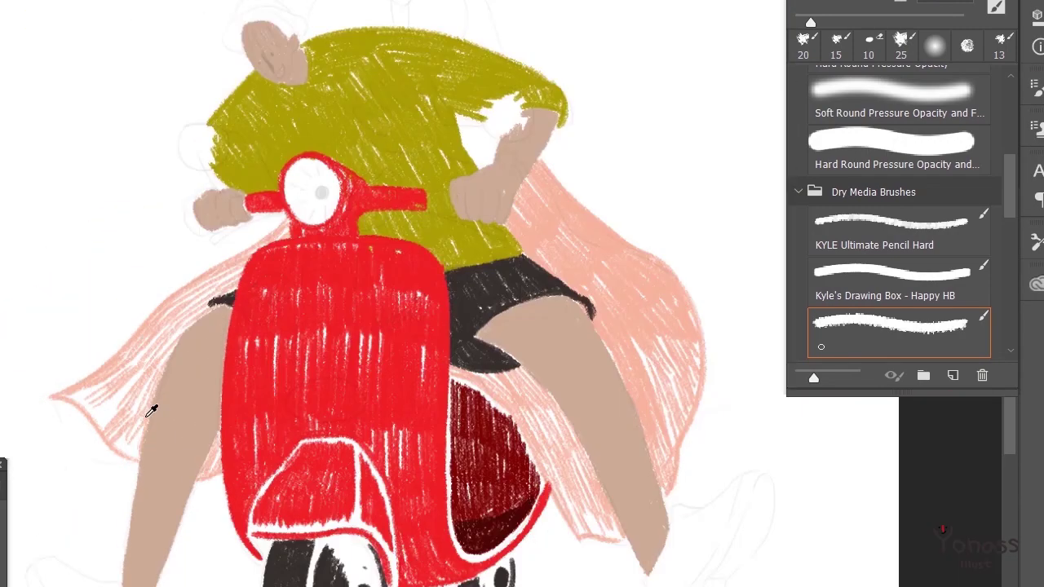
{"action": "scroll", "coordinate": [151, 412], "scroll_direction": "down", "scroll_amount": 1}
{"action": "scroll", "coordinate": [484, 400], "scroll_direction": "up", "scroll_amount": 2}
{"action": "scroll", "coordinate": [421, 270], "scroll_direction": "up", "scroll_amount": 1}
Paint the passenger's peach arm across the rider's shirt, with hand and fingers.
{"action": "left_click_drag", "start_coordinate": [444, 266], "coordinate": [328, 267]}
{"action": "mouse_move", "coordinate": [171, 268]}
{"action": "left_mouse_down"}
{"action": "mouse_move", "coordinate": [319, 322]}
{"action": "mouse_move", "coordinate": [456, 342]}
{"action": "left_mouse_up"}
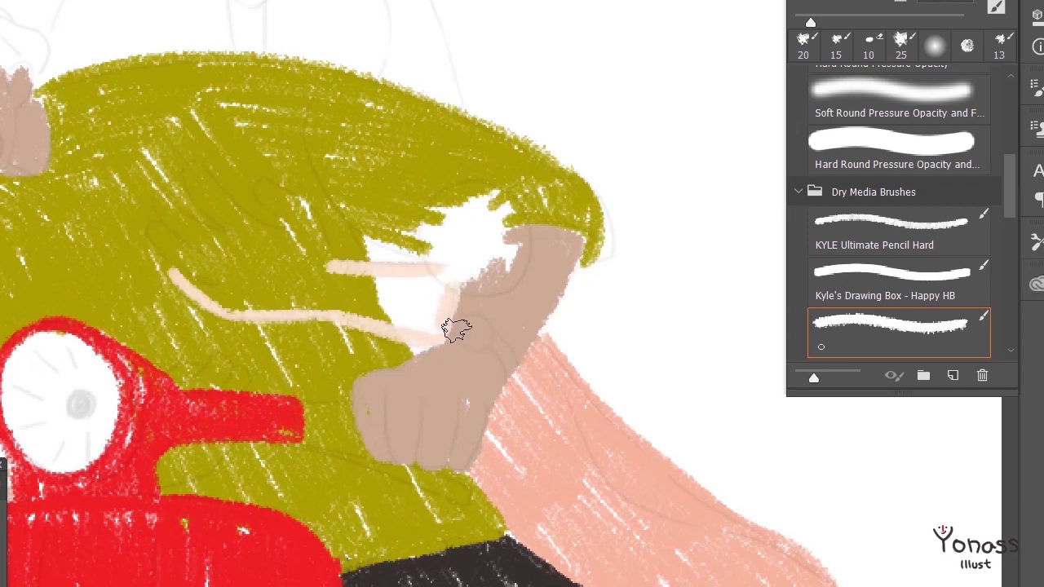
{"action": "scroll", "coordinate": [448, 320], "scroll_direction": "up", "scroll_amount": 1}
{"action": "mouse_move", "coordinate": [302, 252]}
{"action": "left_mouse_down"}
{"action": "mouse_move", "coordinate": [280, 261]}
{"action": "mouse_move", "coordinate": [373, 350]}
{"action": "mouse_move", "coordinate": [181, 202]}
{"action": "mouse_move", "coordinate": [293, 269]}
{"action": "mouse_move", "coordinate": [214, 280]}
{"action": "mouse_move", "coordinate": [158, 256]}
{"action": "mouse_move", "coordinate": [261, 327]}
{"action": "mouse_move", "coordinate": [221, 337]}
{"action": "mouse_move", "coordinate": [209, 287]}
{"action": "left_mouse_up"}
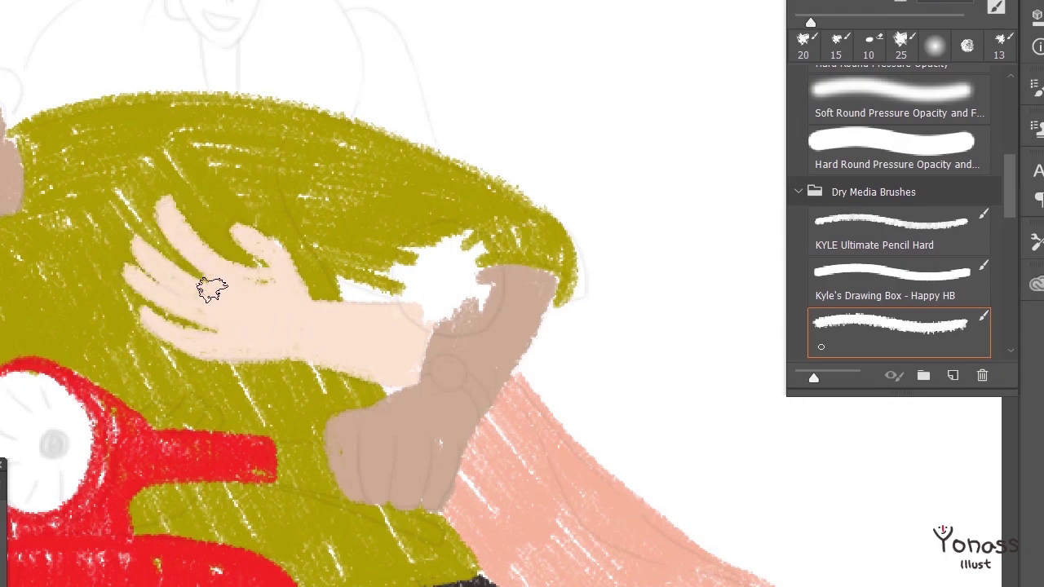
{"action": "left_click_drag", "start_coordinate": [274, 267], "coordinate": [383, 235]}
Paint the passenger's small peach hand near the handlebar.
{"action": "scroll", "coordinate": [311, 259], "scroll_direction": "down", "scroll_amount": 3}
{"action": "scroll", "coordinate": [310, 259], "scroll_direction": "left", "scroll_amount": 3}
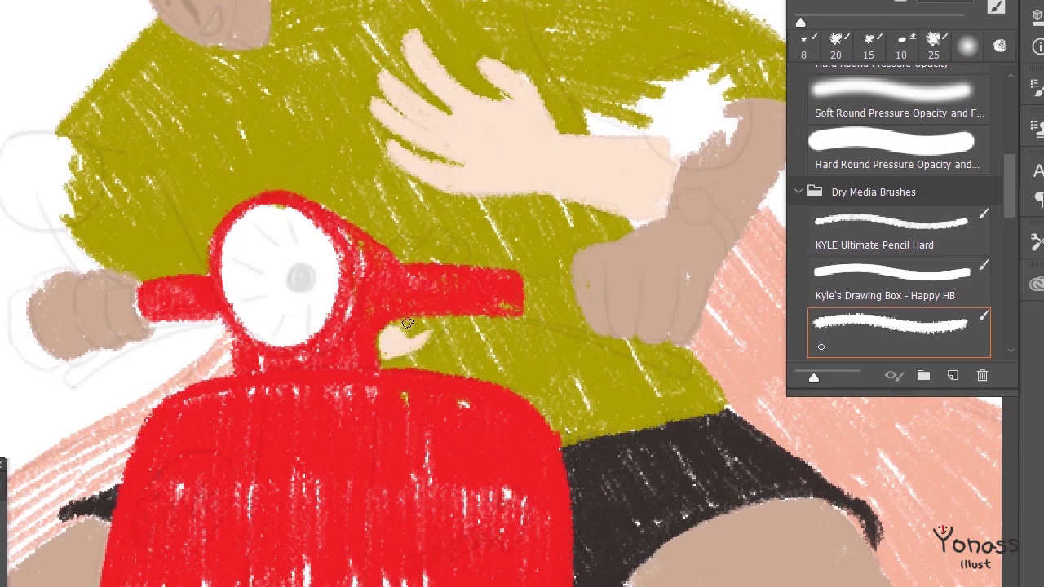
{"action": "scroll", "coordinate": [396, 323], "scroll_direction": "up", "scroll_amount": 2}
{"action": "scroll", "coordinate": [396, 322], "scroll_direction": "right", "scroll_amount": 1}
{"action": "left_click_drag", "start_coordinate": [417, 280], "coordinate": [395, 297]}
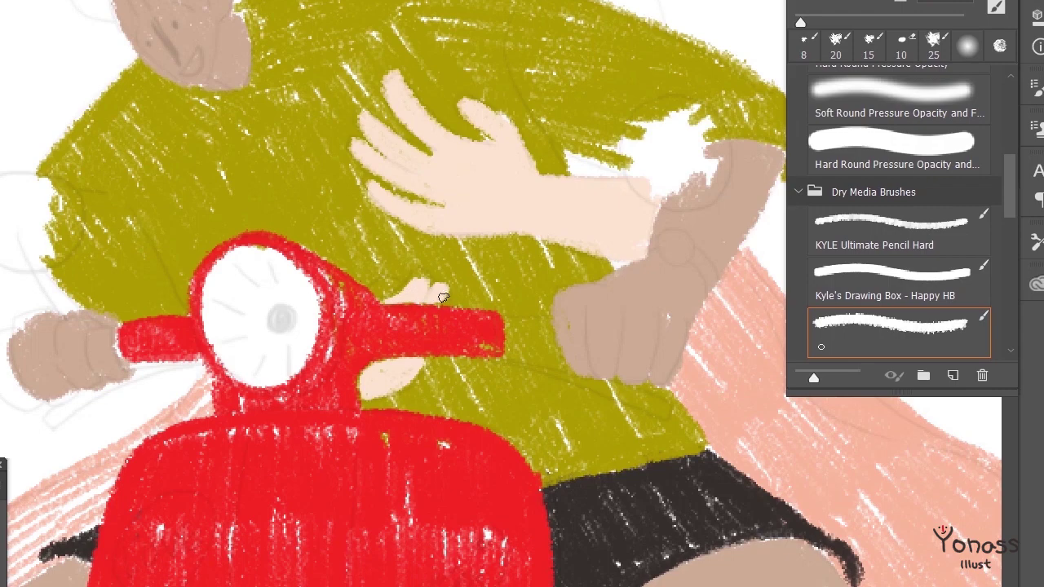
Paint the passenger's face in peach and undo a stray stroke on the arm.
{"action": "scroll", "coordinate": [373, 390], "scroll_direction": "up", "scroll_amount": 6}
{"action": "scroll", "coordinate": [379, 326], "scroll_direction": "up", "scroll_amount": 2}
{"action": "mouse_move", "coordinate": [384, 256]}
{"action": "left_mouse_down"}
{"action": "mouse_move", "coordinate": [349, 249]}
{"action": "mouse_move", "coordinate": [408, 231]}
{"action": "mouse_move", "coordinate": [363, 204]}
{"action": "left_mouse_up"}
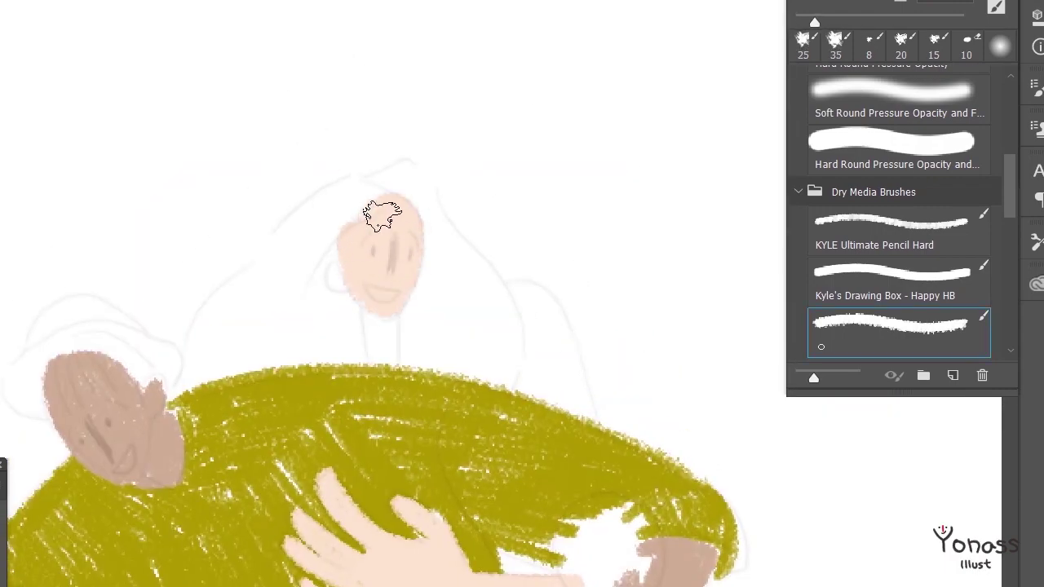
{"action": "scroll", "coordinate": [387, 294], "scroll_direction": "down", "scroll_amount": 1}
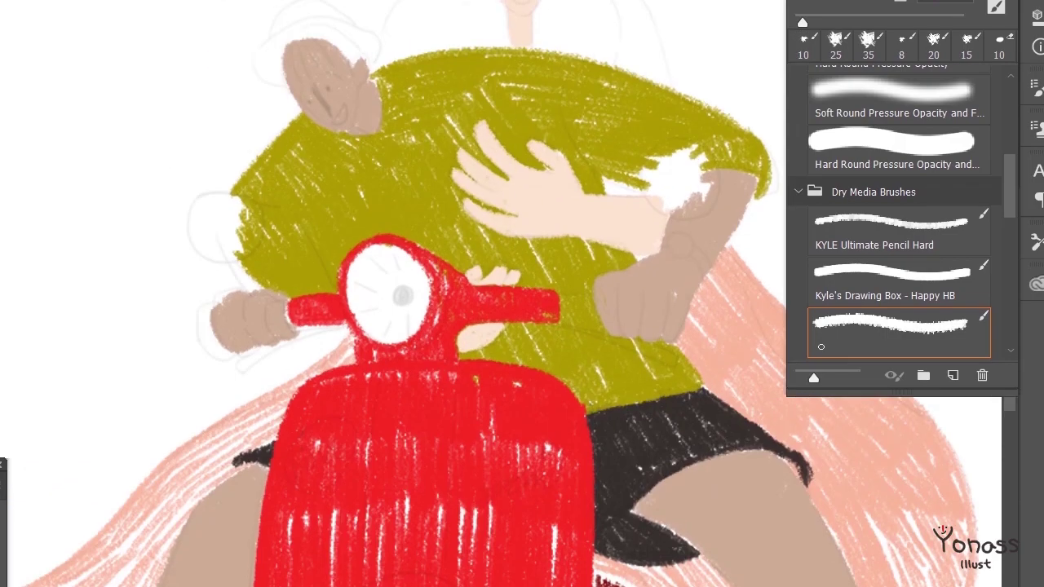
{"action": "scroll", "coordinate": [489, 456], "scroll_direction": "up", "scroll_amount": 2}
{"action": "scroll", "coordinate": [473, 473], "scroll_direction": "up", "scroll_amount": 2}
{"action": "scroll", "coordinate": [459, 482], "scroll_direction": "up", "scroll_amount": 2}
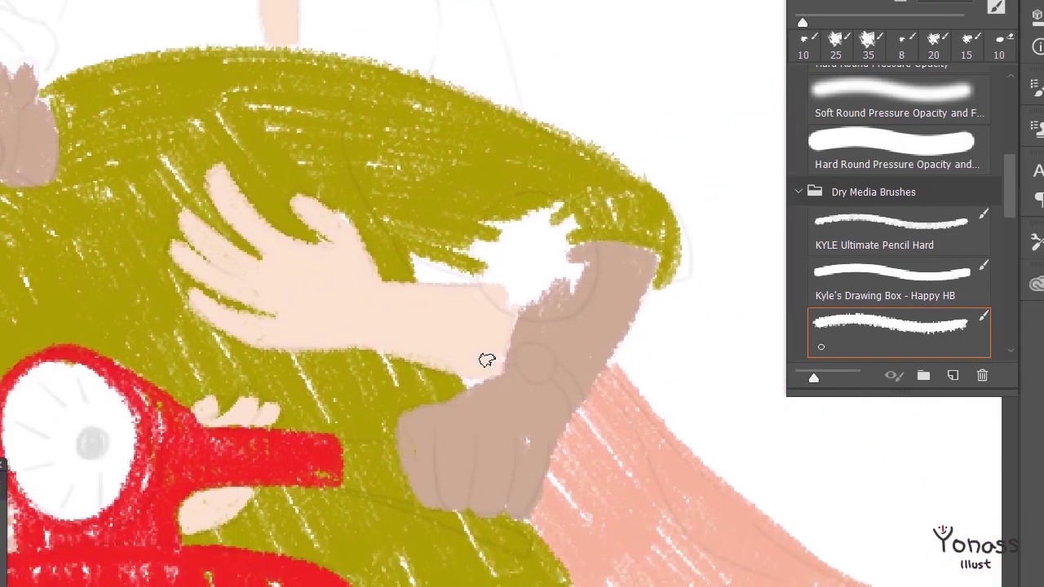
{"action": "key", "text": "ctrl+z"}
{"action": "left_click", "coordinate": [514, 282]}
Paint a teal round mirror with a stem down to the right handlebar.
{"action": "key", "text": "ctrl+z"}
{"action": "mouse_move", "coordinate": [484, 299]}
{"action": "left_mouse_down"}
{"action": "mouse_move", "coordinate": [305, 463]}
{"action": "mouse_move", "coordinate": [517, 275]}
{"action": "left_mouse_up"}
{"action": "key", "text": "ctrl+z"}
{"action": "key", "text": "ctrl+z"}
{"action": "left_click_drag", "start_coordinate": [533, 218], "coordinate": [536, 257]}
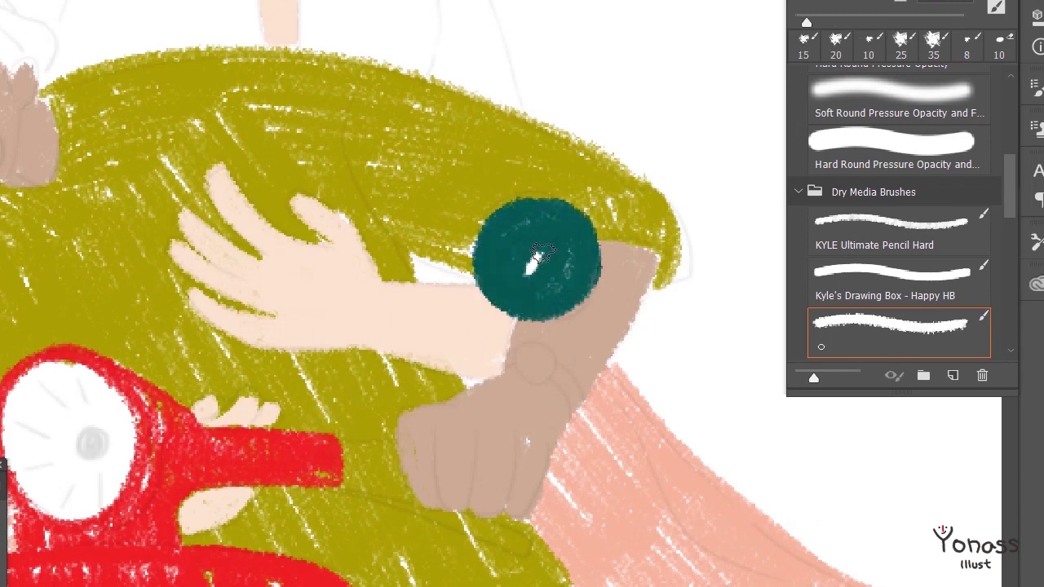
{"action": "left_click_drag", "start_coordinate": [338, 430], "coordinate": [531, 270]}
{"action": "left_click_drag", "start_coordinate": [52, 422], "coordinate": [419, 447]}
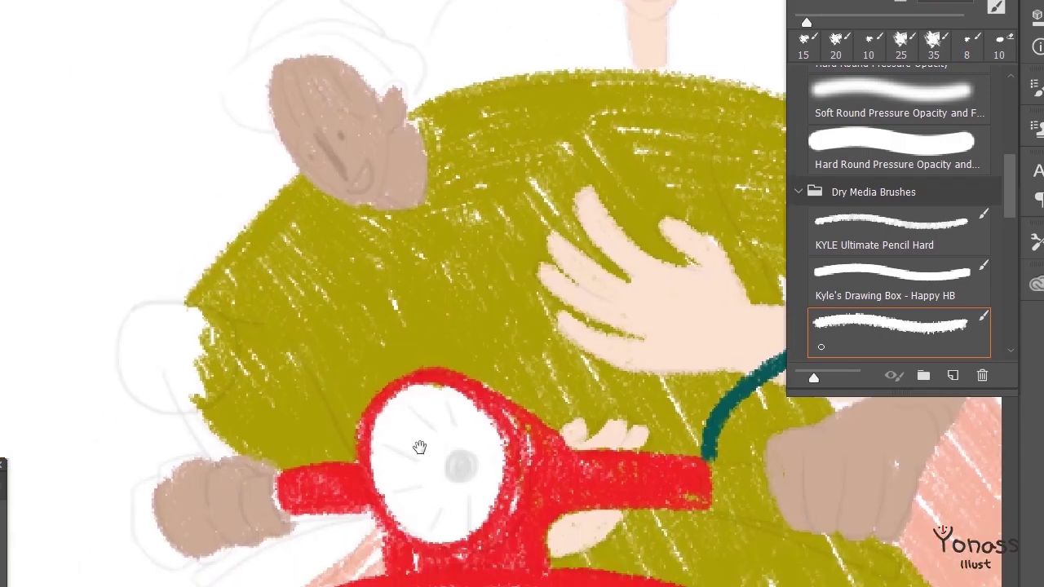
Paint the left teal mirror ring with a thick stem and fill it solid.
{"action": "left_click_drag", "start_coordinate": [245, 443], "coordinate": [191, 396]}
{"action": "key", "text": "ctrl+z"}
{"action": "left_click_drag", "start_coordinate": [210, 447], "coordinate": [171, 376]}
{"action": "left_click_drag", "start_coordinate": [163, 309], "coordinate": [196, 432]}
{"action": "mouse_move", "coordinate": [444, 440]}
{"action": "left_mouse_down"}
{"action": "mouse_move", "coordinate": [402, 269]}
{"action": "mouse_move", "coordinate": [350, 305]}
{"action": "mouse_move", "coordinate": [378, 350]}
{"action": "mouse_move", "coordinate": [438, 299]}
{"action": "mouse_move", "coordinate": [453, 412]}
{"action": "left_mouse_up"}
Paint the headlight beige and a dark grip on the handlebar end.
{"action": "mouse_move", "coordinate": [443, 326]}
{"action": "left_mouse_down"}
{"action": "mouse_move", "coordinate": [443, 349]}
{"action": "mouse_move", "coordinate": [455, 323]}
{"action": "mouse_move", "coordinate": [524, 414]}
{"action": "left_mouse_up"}
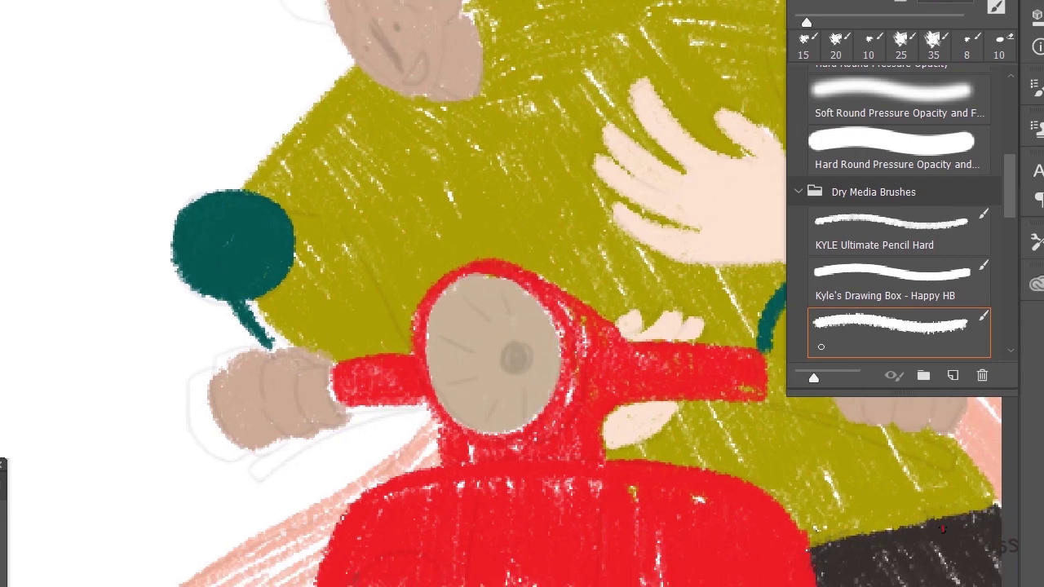
{"action": "left_click_drag", "start_coordinate": [676, 375], "coordinate": [722, 369]}
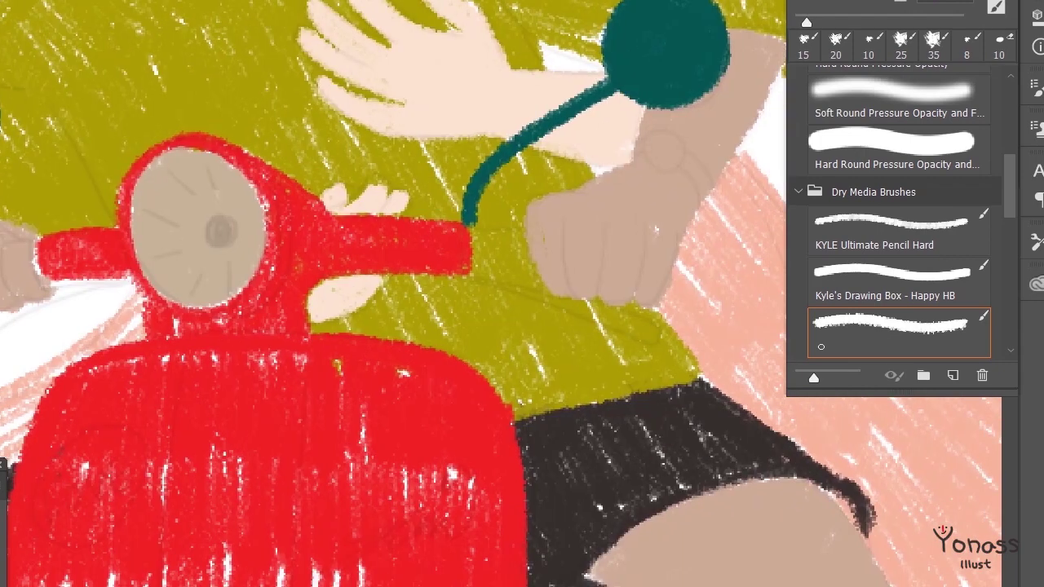
{"action": "scroll", "coordinate": [870, 459], "scroll_direction": "up", "scroll_amount": 1}
{"action": "scroll", "coordinate": [870, 459], "scroll_direction": "up", "scroll_amount": 1}
{"action": "left_click_drag", "start_coordinate": [510, 289], "coordinate": [480, 303]}
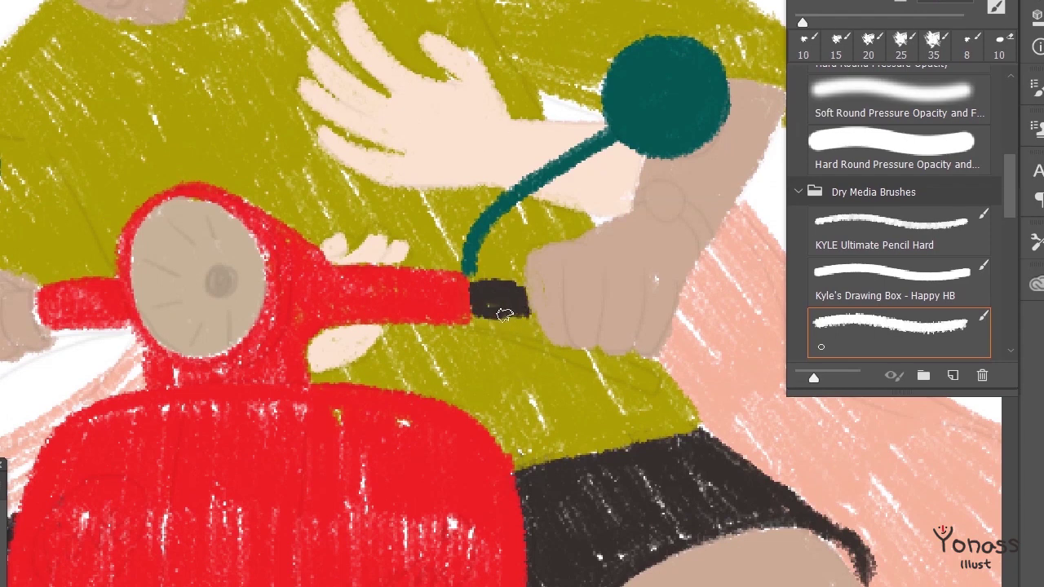
Draw a yellow line under the handlebar grip, then erase most of it.
{"action": "left_click_drag", "start_coordinate": [387, 314], "coordinate": [469, 314]}
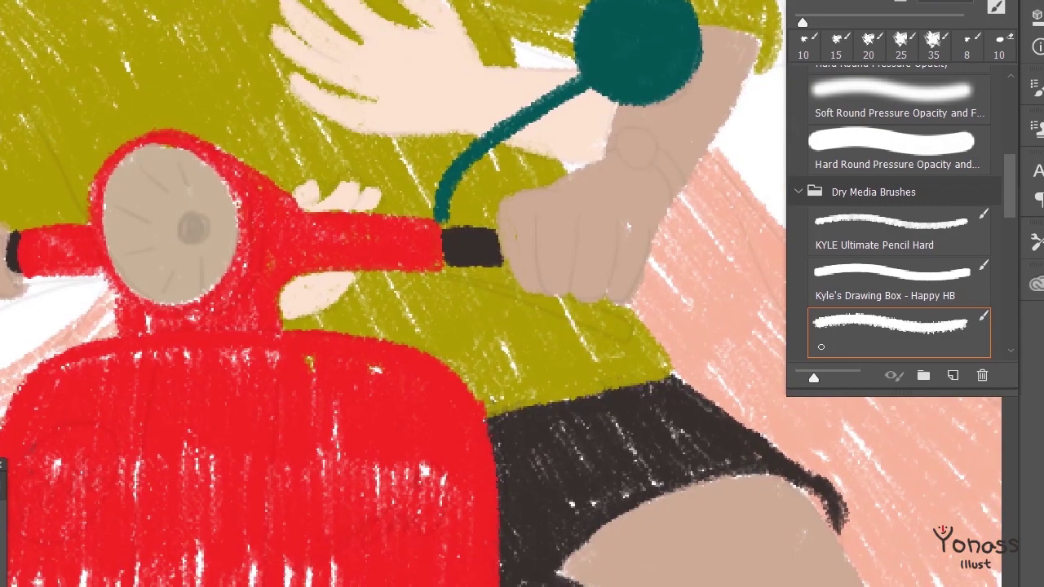
{"action": "left_click_drag", "start_coordinate": [535, 279], "coordinate": [601, 321]}
{"action": "left_click_drag", "start_coordinate": [544, 299], "coordinate": [466, 275]}
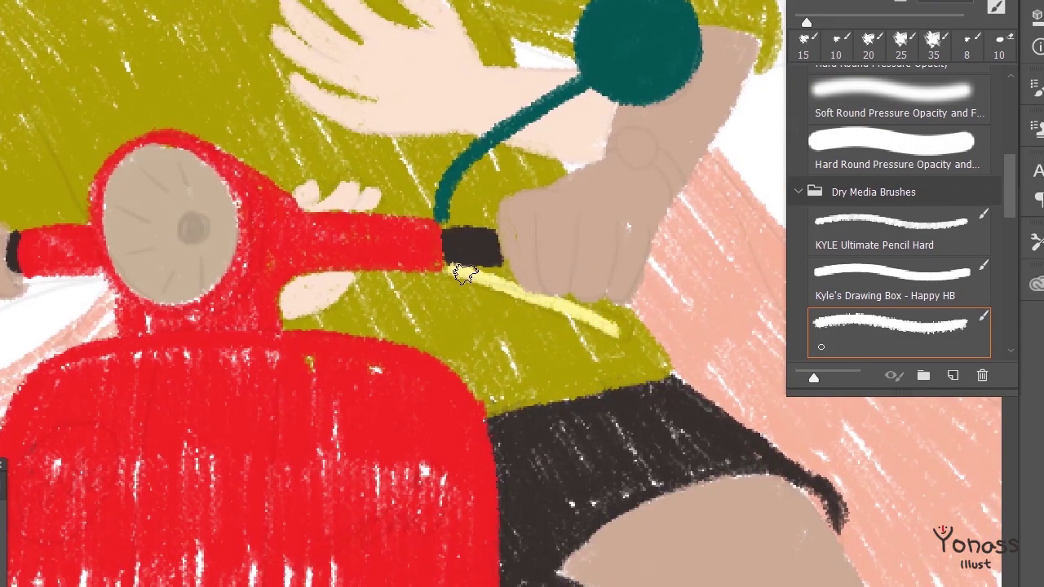
{"action": "left_click_drag", "start_coordinate": [155, 301], "coordinate": [33, 352]}
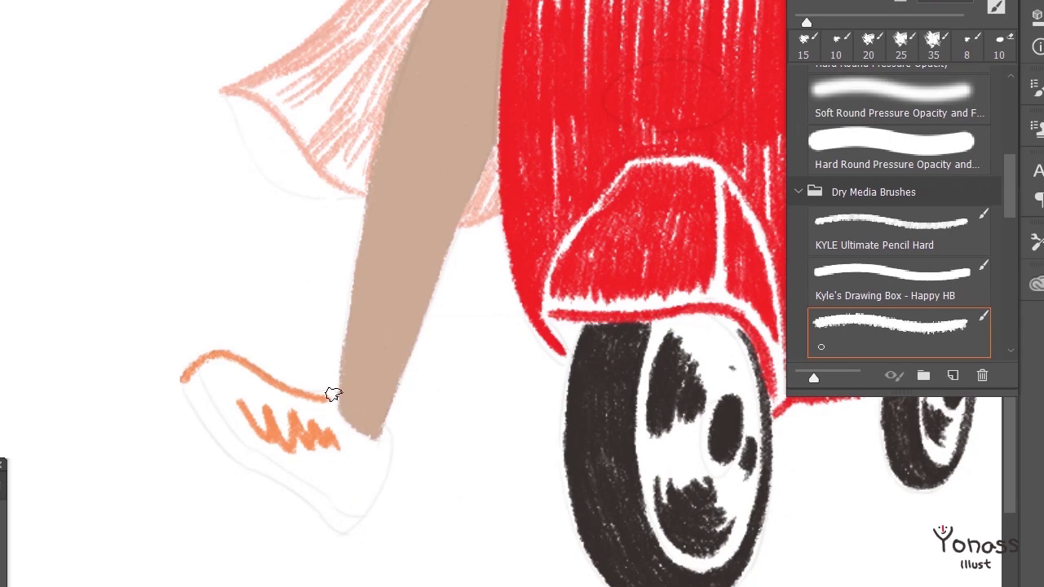
Outline the first shoe in red and fill it with orange crayon.
{"action": "mouse_move", "coordinate": [334, 399]}
{"action": "left_mouse_down"}
{"action": "mouse_move", "coordinate": [390, 439]}
{"action": "mouse_move", "coordinate": [384, 478]}
{"action": "left_mouse_up"}
{"action": "mouse_move", "coordinate": [256, 384]}
{"action": "left_mouse_down"}
{"action": "mouse_move", "coordinate": [299, 377]}
{"action": "mouse_move", "coordinate": [356, 494]}
{"action": "mouse_move", "coordinate": [392, 509]}
{"action": "left_mouse_up"}
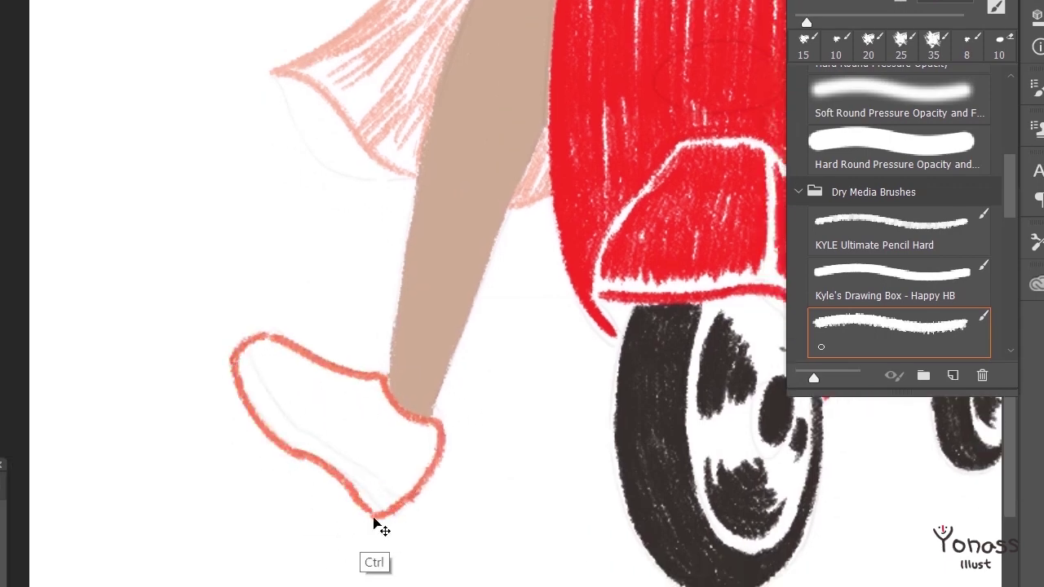
{"action": "left_click_drag", "start_coordinate": [246, 342], "coordinate": [374, 466]}
{"action": "mouse_move", "coordinate": [258, 349]}
{"action": "left_mouse_down"}
{"action": "mouse_move", "coordinate": [326, 380]}
{"action": "mouse_move", "coordinate": [402, 495]}
{"action": "mouse_move", "coordinate": [305, 409]}
{"action": "mouse_move", "coordinate": [310, 422]}
{"action": "left_mouse_up"}
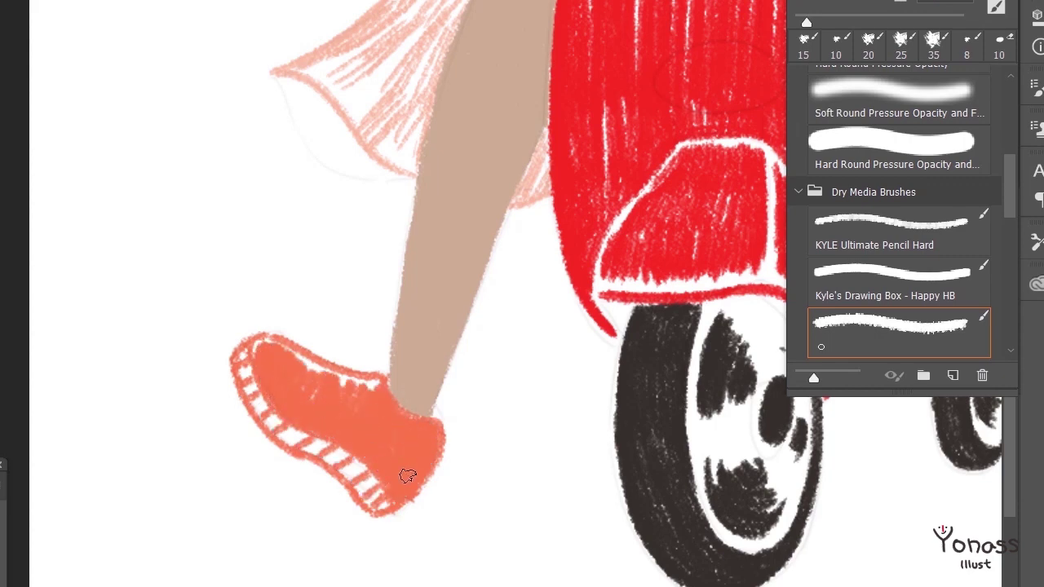
Outline the second shoe in red and fill its toe and heel red-orange.
{"action": "left_click_drag", "start_coordinate": [408, 476], "coordinate": [421, 493]}
{"action": "left_click_drag", "start_coordinate": [323, 408], "coordinate": [275, 454]}
{"action": "mouse_move", "coordinate": [245, 581]}
{"action": "left_mouse_down"}
{"action": "mouse_move", "coordinate": [191, 517]}
{"action": "mouse_move", "coordinate": [242, 416]}
{"action": "mouse_move", "coordinate": [382, 351]}
{"action": "left_mouse_up"}
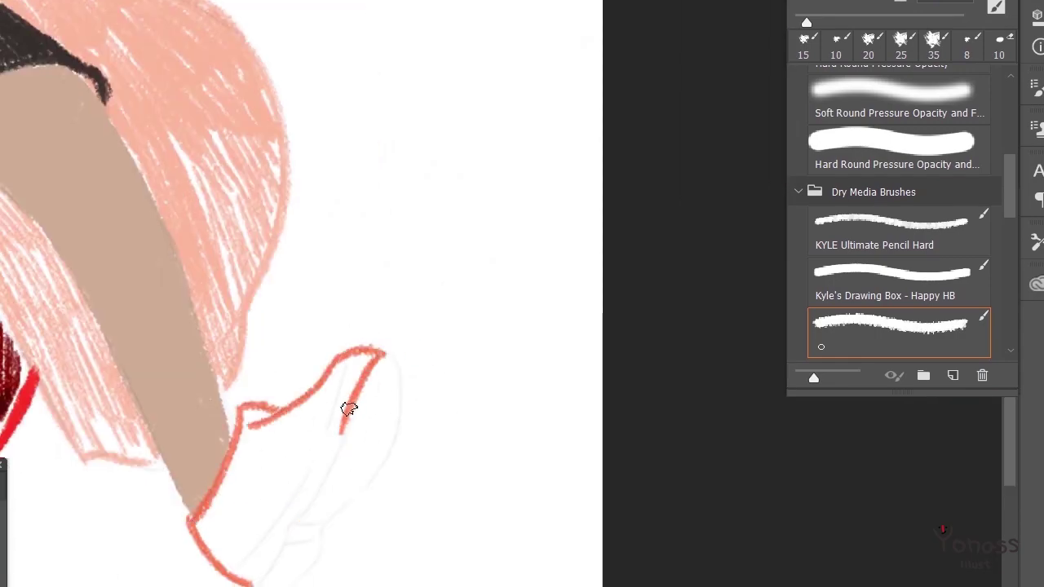
{"action": "mouse_move", "coordinate": [349, 407]}
{"action": "left_mouse_down"}
{"action": "mouse_move", "coordinate": [362, 366]}
{"action": "mouse_move", "coordinate": [293, 508]}
{"action": "left_mouse_up"}
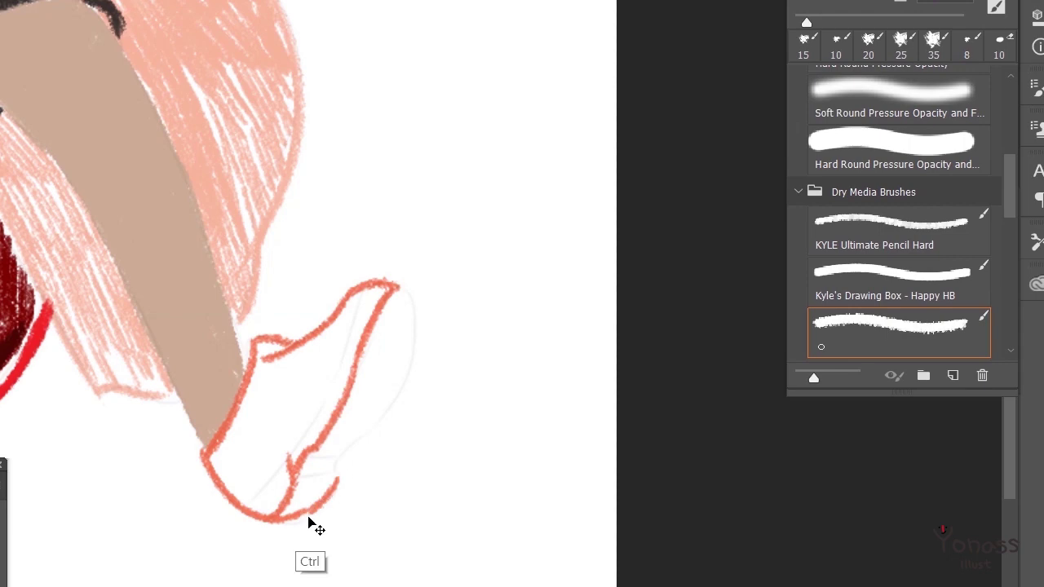
{"action": "left_click_drag", "start_coordinate": [363, 436], "coordinate": [326, 477]}
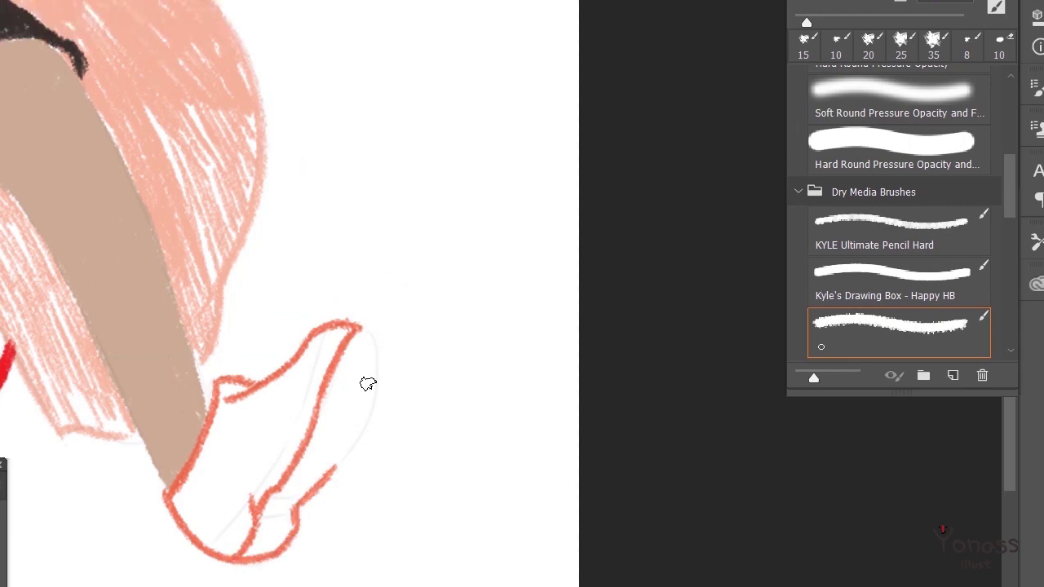
{"action": "left_click_drag", "start_coordinate": [373, 345], "coordinate": [326, 478]}
{"action": "mouse_move", "coordinate": [217, 385]}
{"action": "left_mouse_down"}
{"action": "mouse_move", "coordinate": [257, 470]}
{"action": "mouse_move", "coordinate": [312, 398]}
{"action": "left_mouse_up"}
{"action": "mouse_move", "coordinate": [327, 332]}
{"action": "left_mouse_down"}
{"action": "mouse_move", "coordinate": [221, 431]}
{"action": "mouse_move", "coordinate": [175, 503]}
{"action": "left_mouse_up"}
{"action": "mouse_move", "coordinate": [239, 531]}
{"action": "left_mouse_down"}
{"action": "mouse_move", "coordinate": [209, 524]}
{"action": "mouse_move", "coordinate": [277, 485]}
{"action": "left_mouse_up"}
Paint a dark red sole from the heel to the toe.
{"action": "scroll", "coordinate": [290, 488], "scroll_direction": "down", "scroll_amount": 1}
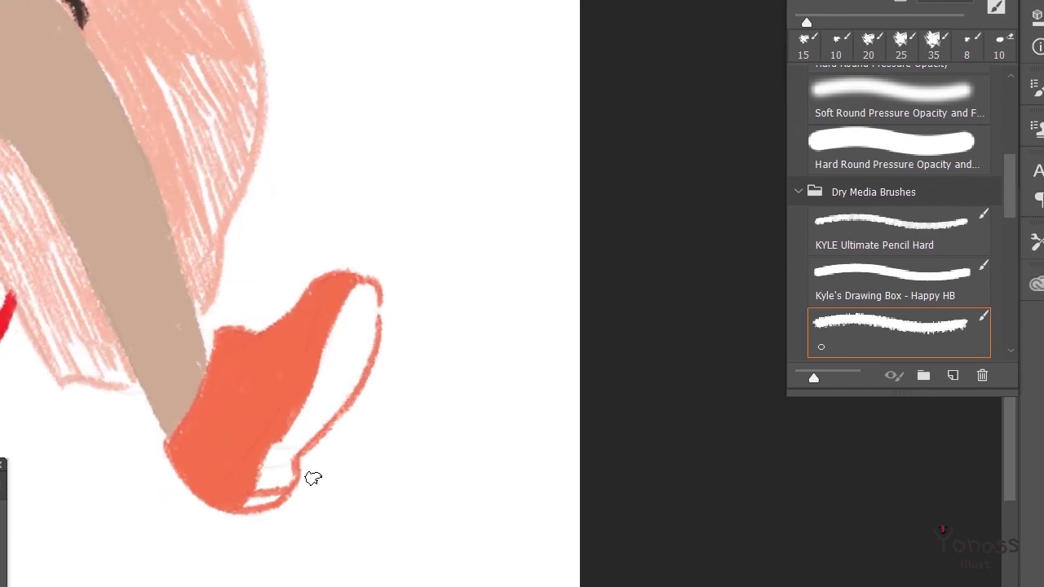
{"action": "scroll", "coordinate": [371, 343], "scroll_direction": "down", "scroll_amount": 3}
{"action": "scroll", "coordinate": [389, 384], "scroll_direction": "up", "scroll_amount": 2}
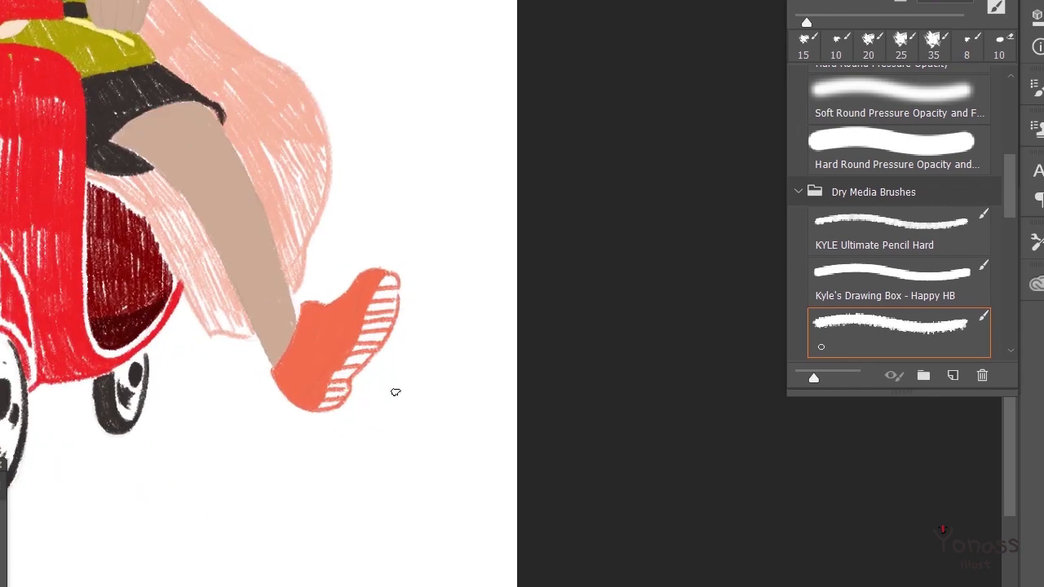
{"action": "scroll", "coordinate": [459, 294], "scroll_direction": "down", "scroll_amount": 3}
{"action": "scroll", "coordinate": [690, 466], "scroll_direction": "up", "scroll_amount": 2}
{"action": "scroll", "coordinate": [531, 239], "scroll_direction": "up", "scroll_amount": 3}
{"action": "mouse_move", "coordinate": [481, 404]}
{"action": "left_mouse_down"}
{"action": "mouse_move", "coordinate": [514, 253]}
{"action": "mouse_move", "coordinate": [498, 280]}
{"action": "mouse_move", "coordinate": [522, 269]}
{"action": "mouse_move", "coordinate": [400, 466]}
{"action": "left_mouse_up"}
{"action": "scroll", "coordinate": [401, 465], "scroll_direction": "down", "scroll_amount": 1}
{"action": "mouse_move", "coordinate": [432, 404]}
{"action": "left_mouse_down"}
{"action": "mouse_move", "coordinate": [369, 487]}
{"action": "mouse_move", "coordinate": [432, 416]}
{"action": "mouse_move", "coordinate": [416, 489]}
{"action": "left_mouse_up"}
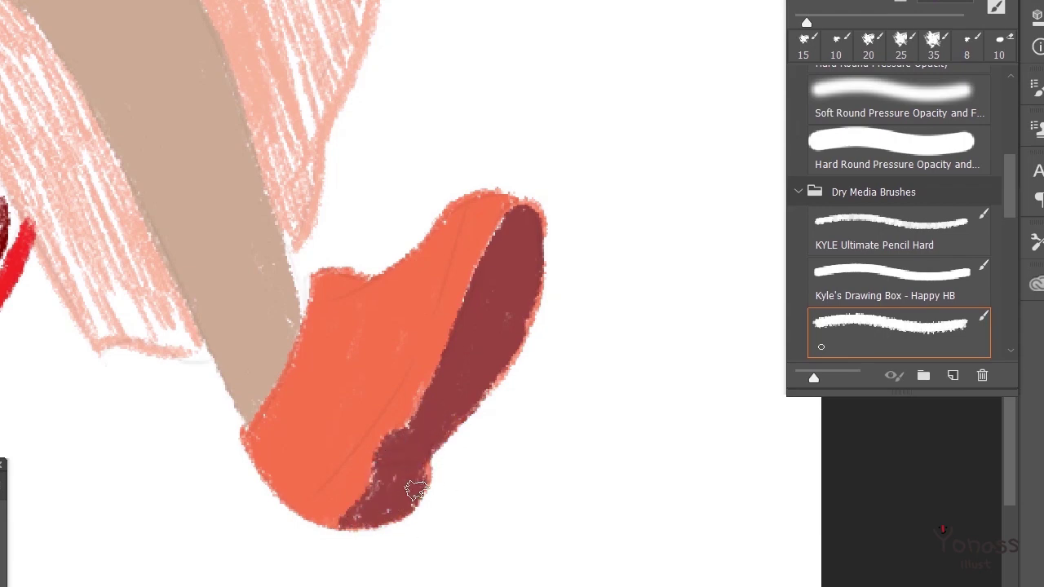
{"action": "scroll", "coordinate": [352, 523], "scroll_direction": "up", "scroll_amount": 2}
{"action": "left_click_drag", "start_coordinate": [501, 280], "coordinate": [400, 496]}
Add a white highlight band down to the sole inside a selection, then deselect.
{"action": "scroll", "coordinate": [438, 352], "scroll_direction": "up", "scroll_amount": 1}
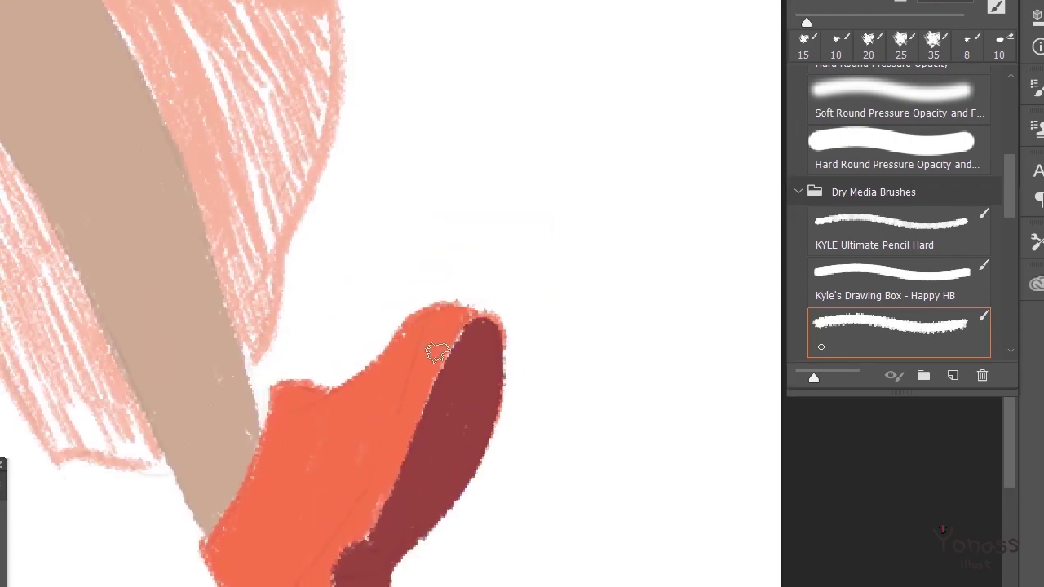
{"action": "scroll", "coordinate": [531, 342], "scroll_direction": "down", "scroll_amount": 3}
{"action": "mouse_move", "coordinate": [401, 333]}
{"action": "left_mouse_down"}
{"action": "mouse_move", "coordinate": [454, 214]}
{"action": "mouse_move", "coordinate": [368, 417]}
{"action": "left_mouse_up"}
{"action": "scroll", "coordinate": [334, 460], "scroll_direction": "down", "scroll_amount": 1}
{"action": "mouse_move", "coordinate": [326, 456]}
{"action": "left_mouse_down"}
{"action": "mouse_move", "coordinate": [345, 403]}
{"action": "mouse_move", "coordinate": [310, 448]}
{"action": "left_mouse_up"}
{"action": "key", "text": "ctrl+d"}
Add orange dashes along the white sole band and dark diagonal treads.
{"action": "scroll", "coordinate": [253, 477], "scroll_direction": "up", "scroll_amount": 3}
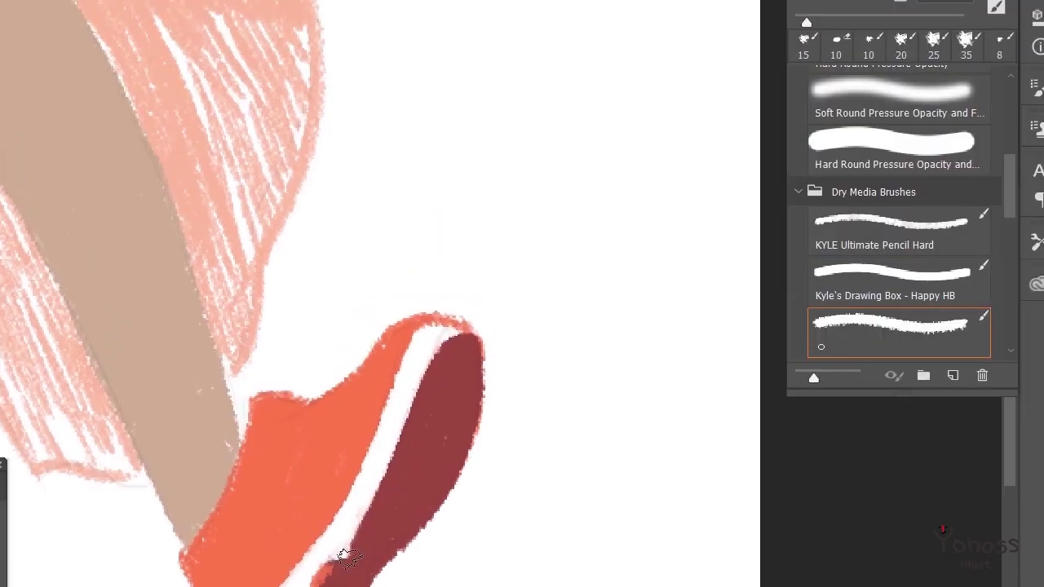
{"action": "left_click_drag", "start_coordinate": [392, 446], "coordinate": [395, 414]}
{"action": "mouse_move", "coordinate": [384, 319]}
{"action": "left_mouse_down"}
{"action": "mouse_move", "coordinate": [457, 241]}
{"action": "mouse_move", "coordinate": [484, 354]}
{"action": "left_mouse_up"}
{"action": "mouse_move", "coordinate": [347, 505]}
{"action": "left_mouse_down"}
{"action": "mouse_move", "coordinate": [371, 500]}
{"action": "mouse_move", "coordinate": [445, 563]}
{"action": "mouse_move", "coordinate": [441, 397]}
{"action": "left_mouse_up"}
{"action": "left_click_drag", "start_coordinate": [441, 359], "coordinate": [479, 338]}
{"action": "left_click_drag", "start_coordinate": [424, 412], "coordinate": [483, 349]}
{"action": "left_click_drag", "start_coordinate": [382, 496], "coordinate": [463, 416]}
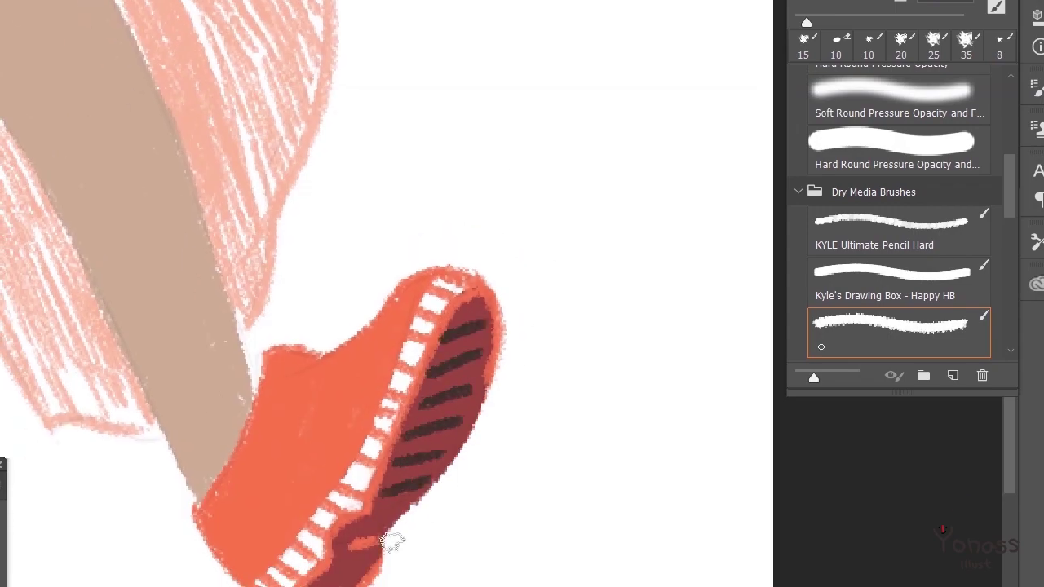
{"action": "scroll", "coordinate": [425, 510], "scroll_direction": "down", "scroll_amount": 5}
{"action": "scroll", "coordinate": [450, 511], "scroll_direction": "up", "scroll_amount": 5}
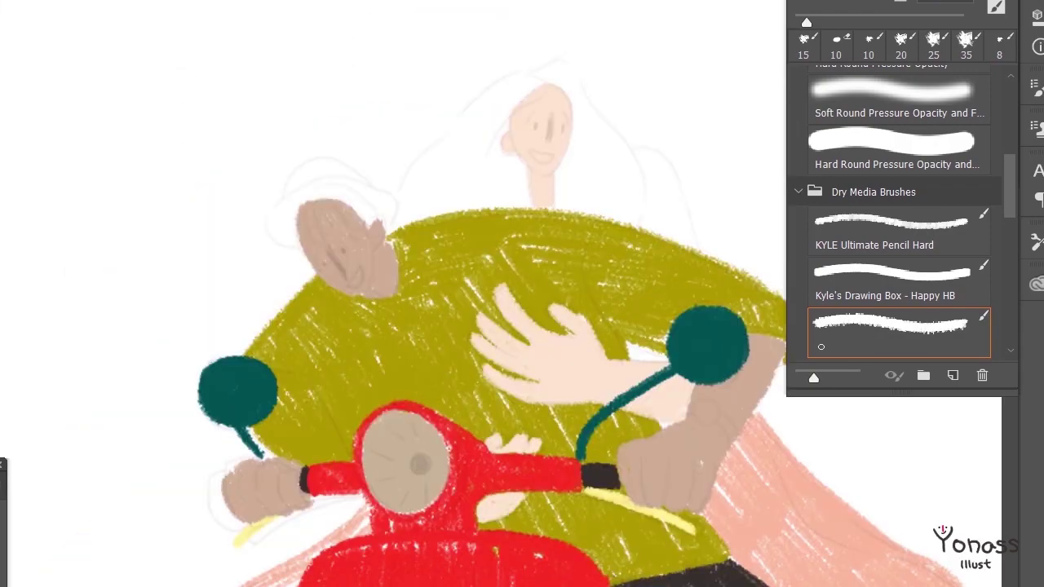
{"action": "scroll", "coordinate": [660, 391], "scroll_direction": "up", "scroll_amount": 2}
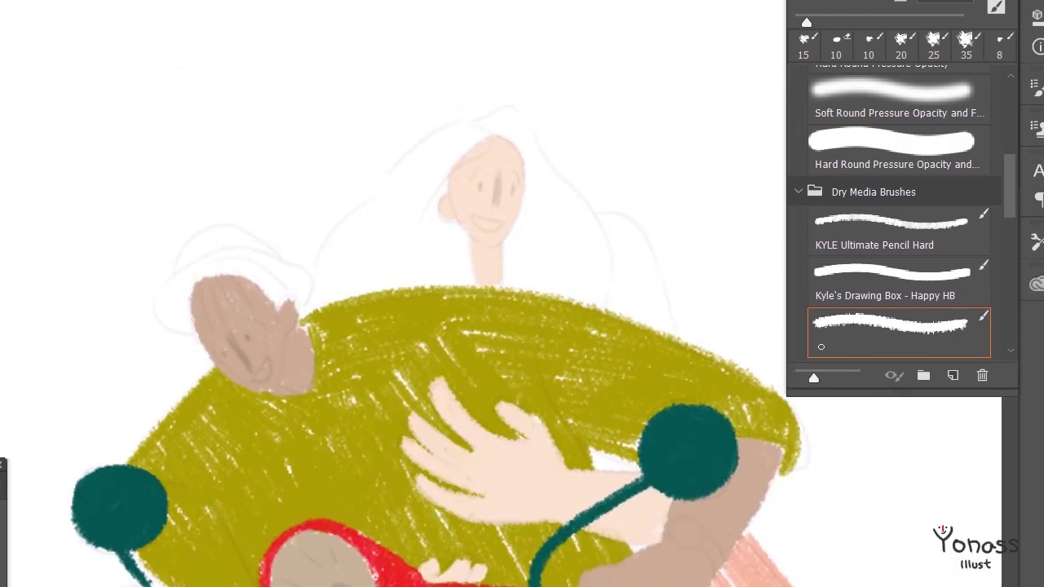
Paint the first dark-red crayon hair strands from the woman's head down into the green body, undoing stray ones.
{"action": "left_click_drag", "start_coordinate": [417, 186], "coordinate": [410, 251]}
{"action": "left_click_drag", "start_coordinate": [486, 155], "coordinate": [351, 314]}
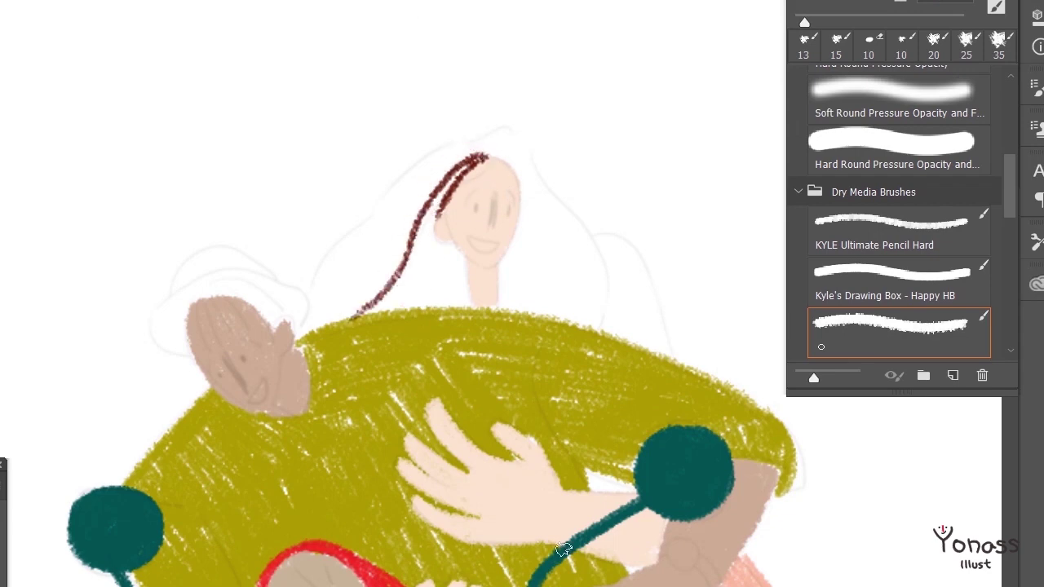
{"action": "scroll", "coordinate": [609, 440], "scroll_direction": "up", "scroll_amount": 2}
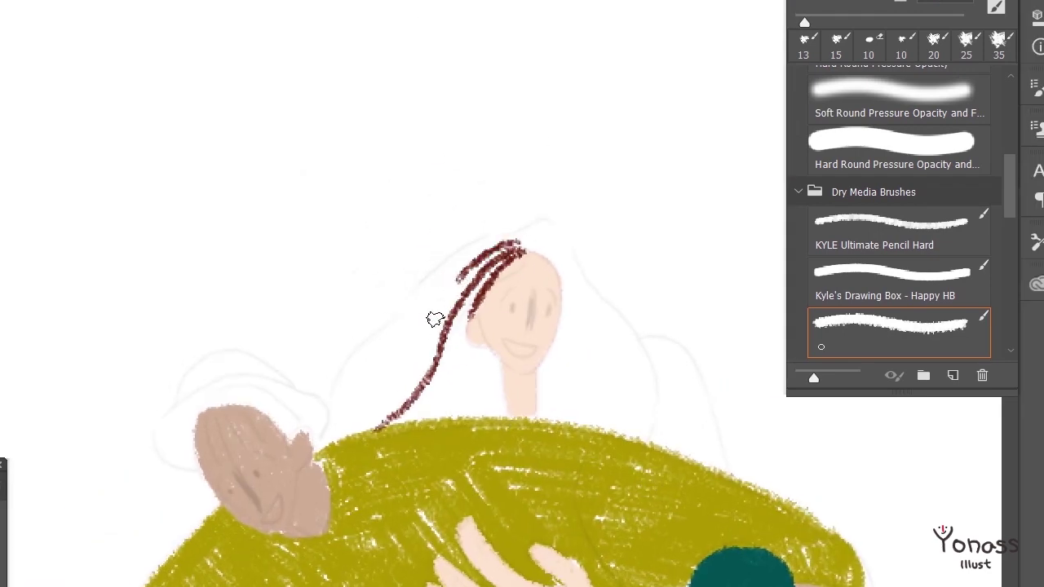
{"action": "mouse_move", "coordinate": [512, 241]}
{"action": "left_mouse_down"}
{"action": "mouse_move", "coordinate": [424, 303]}
{"action": "mouse_move", "coordinate": [330, 412]}
{"action": "left_mouse_up"}
{"action": "key", "text": "ctrl+z"}
{"action": "mouse_move", "coordinate": [469, 285]}
{"action": "left_mouse_down"}
{"action": "mouse_move", "coordinate": [352, 420]}
{"action": "mouse_move", "coordinate": [338, 452]}
{"action": "mouse_move", "coordinate": [347, 436]}
{"action": "left_mouse_up"}
{"action": "key", "text": "ctrl+z"}
{"action": "key", "text": "ctrl+z"}
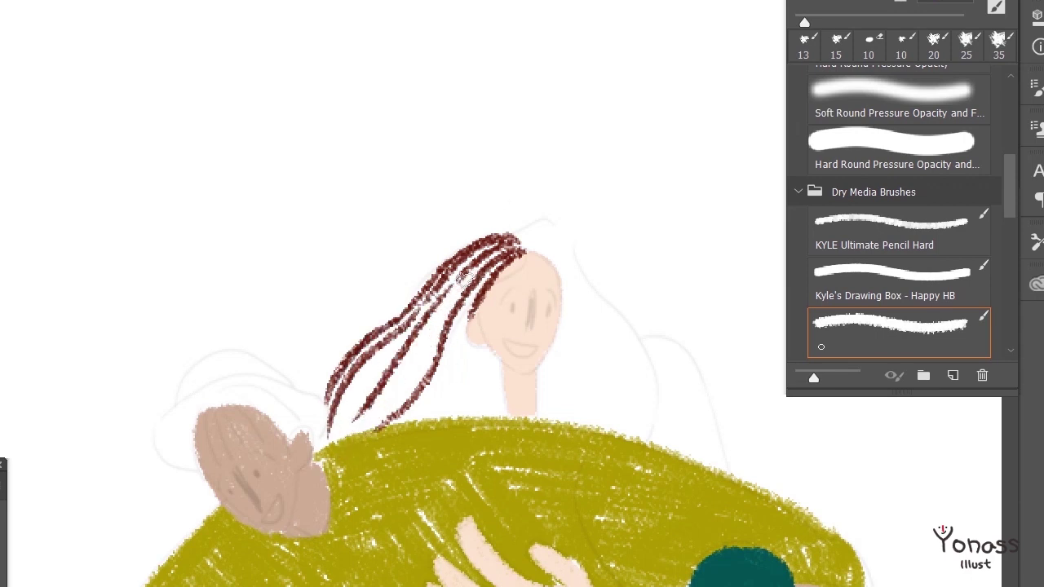
{"action": "left_click_drag", "start_coordinate": [477, 269], "coordinate": [339, 441]}
{"action": "left_click_drag", "start_coordinate": [433, 339], "coordinate": [335, 443]}
{"action": "key", "text": "ctrl+z"}
{"action": "left_click_drag", "start_coordinate": [431, 341], "coordinate": [322, 447]}
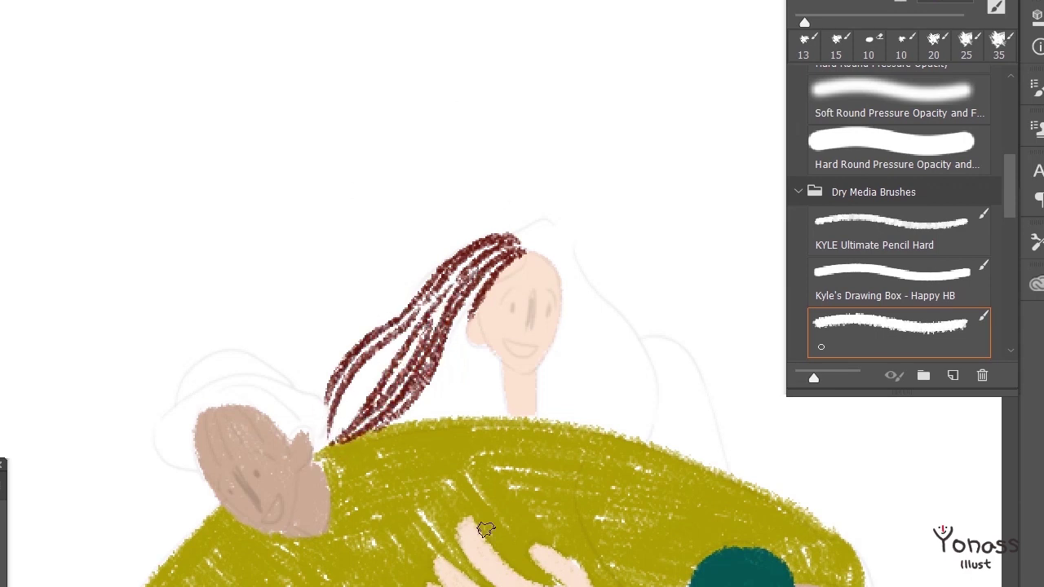
{"action": "left_click_drag", "start_coordinate": [398, 345], "coordinate": [330, 447]}
Add dark-red strands along the hair's right side, beside the neck and over the head top.
{"action": "left_click_drag", "start_coordinate": [436, 438], "coordinate": [479, 369]}
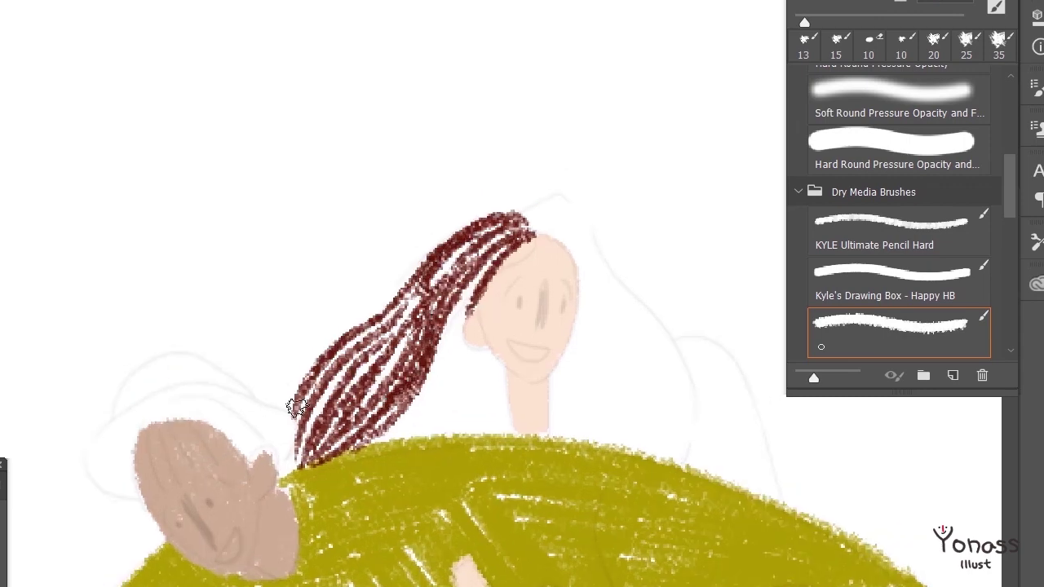
{"action": "left_click_drag", "start_coordinate": [477, 243], "coordinate": [436, 334]}
{"action": "left_click_drag", "start_coordinate": [457, 273], "coordinate": [408, 416]}
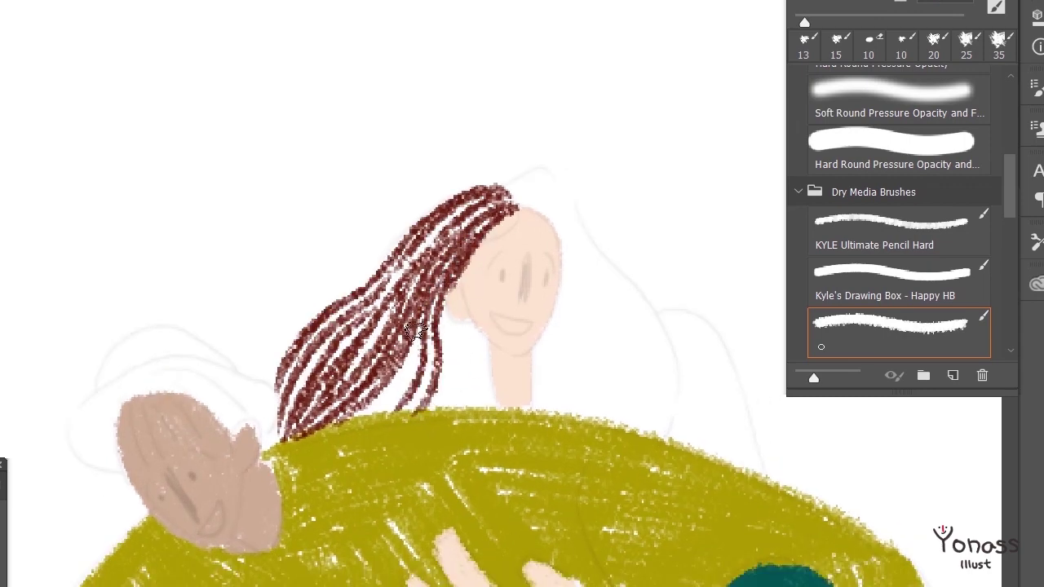
{"action": "left_click_drag", "start_coordinate": [428, 330], "coordinate": [363, 408]}
{"action": "mouse_move", "coordinate": [463, 324]}
{"action": "left_mouse_down"}
{"action": "mouse_move", "coordinate": [452, 411]}
{"action": "mouse_move", "coordinate": [494, 403]}
{"action": "left_mouse_up"}
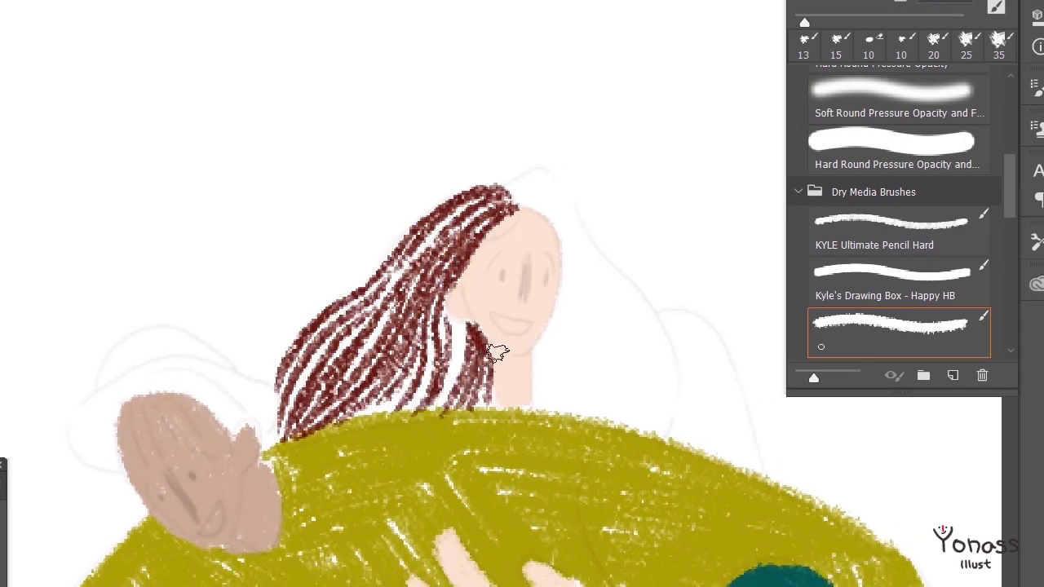
{"action": "left_click_drag", "start_coordinate": [456, 321], "coordinate": [433, 412]}
{"action": "left_click_drag", "start_coordinate": [420, 343], "coordinate": [359, 432]}
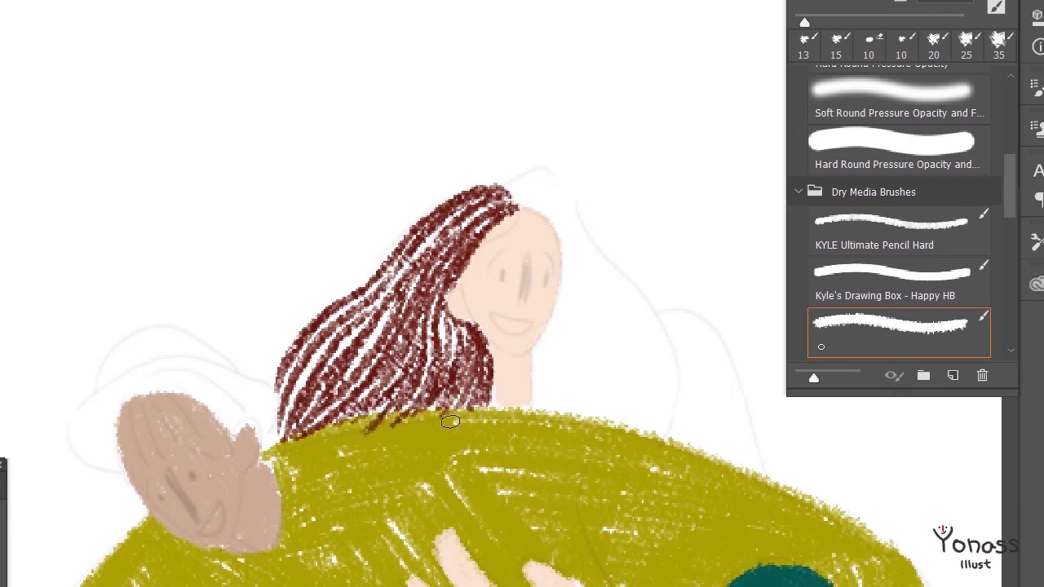
{"action": "left_click_drag", "start_coordinate": [294, 449], "coordinate": [236, 544]}
{"action": "mouse_move", "coordinate": [443, 233]}
{"action": "left_mouse_down"}
{"action": "mouse_move", "coordinate": [530, 367]}
{"action": "mouse_move", "coordinate": [510, 461]}
{"action": "left_mouse_up"}
{"action": "left_click_drag", "start_coordinate": [339, 219], "coordinate": [398, 238]}
{"action": "left_click_drag", "start_coordinate": [350, 195], "coordinate": [408, 247]}
{"action": "left_click_drag", "start_coordinate": [359, 221], "coordinate": [420, 289]}
{"action": "left_click_drag", "start_coordinate": [400, 246], "coordinate": [472, 347]}
{"action": "left_click_drag", "start_coordinate": [404, 253], "coordinate": [490, 457]}
Fill the hair beside the face and drape more dark-red strands over the olive sweater.
{"action": "scroll", "coordinate": [433, 280], "scroll_direction": "down", "scroll_amount": 3}
{"action": "left_click_drag", "start_coordinate": [412, 236], "coordinate": [485, 412]}
{"action": "mouse_move", "coordinate": [390, 184]}
{"action": "left_mouse_down"}
{"action": "mouse_move", "coordinate": [455, 255]}
{"action": "mouse_move", "coordinate": [393, 371]}
{"action": "left_mouse_up"}
{"action": "scroll", "coordinate": [440, 269], "scroll_direction": "down", "scroll_amount": 2}
{"action": "left_click_drag", "start_coordinate": [420, 269], "coordinate": [457, 374]}
{"action": "left_click_drag", "start_coordinate": [363, 196], "coordinate": [331, 339]}
{"action": "left_click_drag", "start_coordinate": [392, 222], "coordinate": [417, 342]}
{"action": "left_click_drag", "start_coordinate": [367, 204], "coordinate": [408, 346]}
{"action": "left_click_drag", "start_coordinate": [379, 233], "coordinate": [365, 324]}
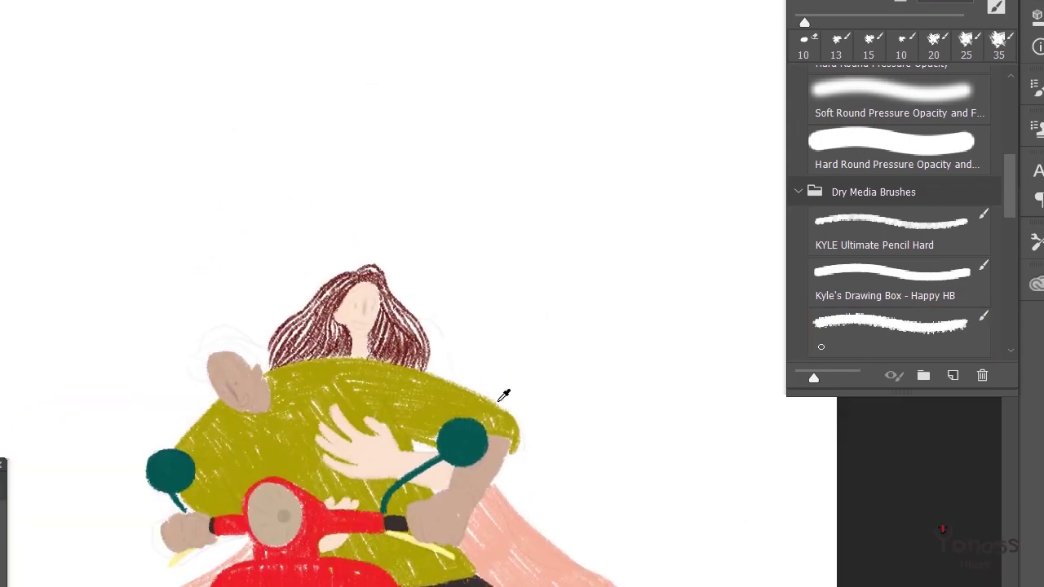
{"action": "scroll", "coordinate": [473, 387], "scroll_direction": "down", "scroll_amount": 5}
{"action": "scroll", "coordinate": [416, 301], "scroll_direction": "up", "scroll_amount": 4}
{"action": "mouse_move", "coordinate": [441, 359]}
{"action": "left_mouse_down"}
{"action": "mouse_move", "coordinate": [392, 461]}
{"action": "mouse_move", "coordinate": [367, 457]}
{"action": "left_mouse_up"}
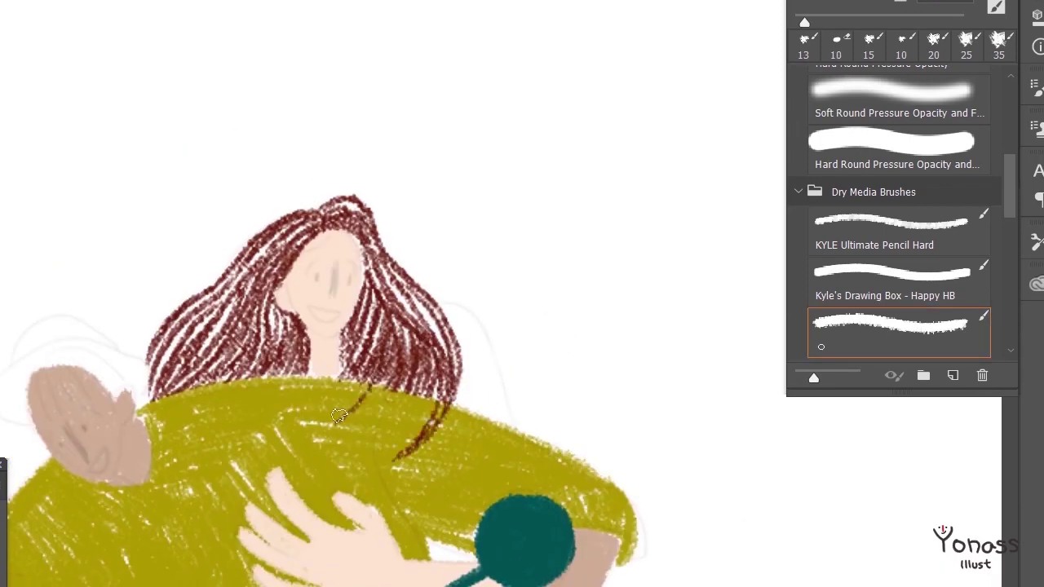
{"action": "left_click_drag", "start_coordinate": [404, 343], "coordinate": [343, 469]}
{"action": "left_click_drag", "start_coordinate": [383, 359], "coordinate": [310, 432]}
{"action": "scroll", "coordinate": [456, 355], "scroll_direction": "down", "scroll_amount": 3}
{"action": "scroll", "coordinate": [543, 303], "scroll_direction": "up", "scroll_amount": 3}
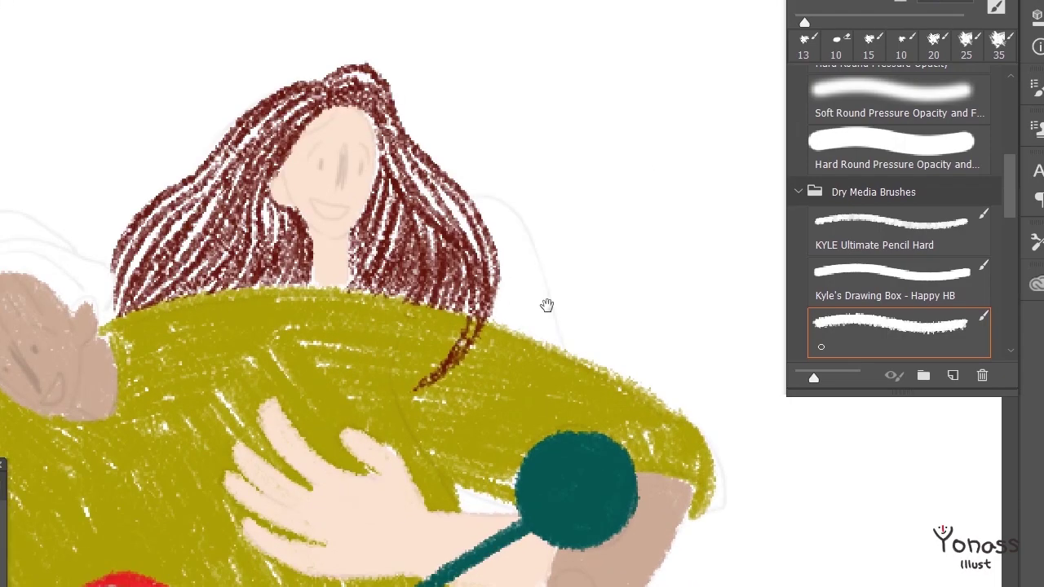
Thicken the hair's right side with longer dark-red strands reaching further down.
{"action": "scroll", "coordinate": [489, 282], "scroll_direction": "up", "scroll_amount": 2}
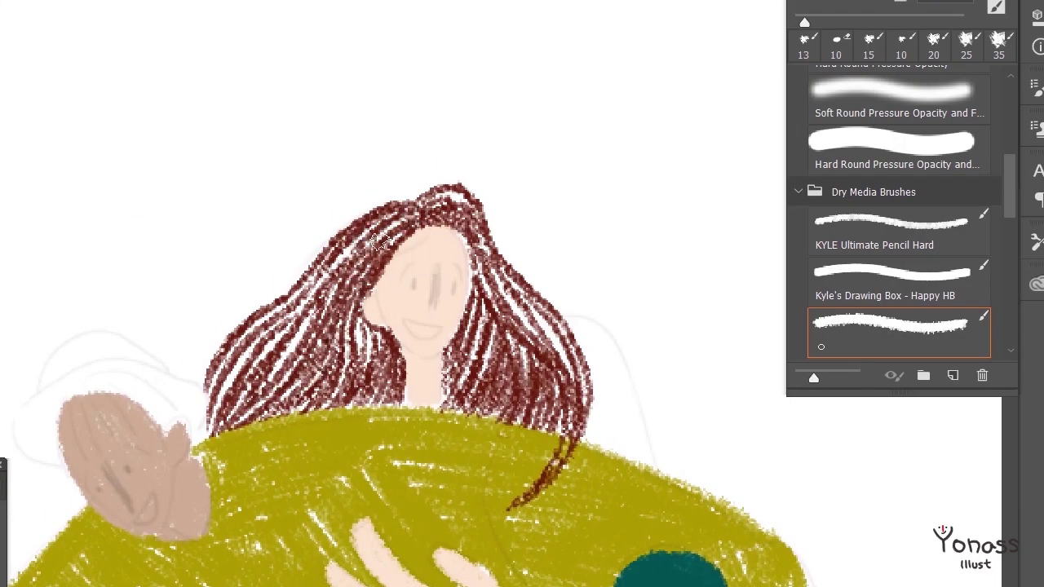
{"action": "left_click_drag", "start_coordinate": [481, 408], "coordinate": [551, 367]}
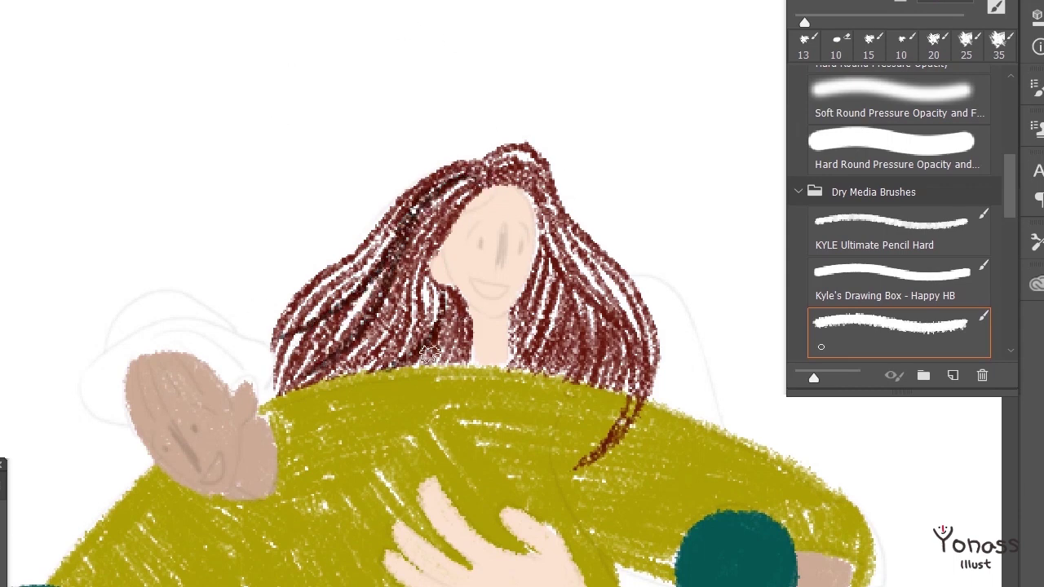
{"action": "left_click_drag", "start_coordinate": [500, 172], "coordinate": [422, 204]}
{"action": "left_click_drag", "start_coordinate": [465, 232], "coordinate": [567, 457]}
{"action": "left_click_drag", "start_coordinate": [514, 293], "coordinate": [522, 481]}
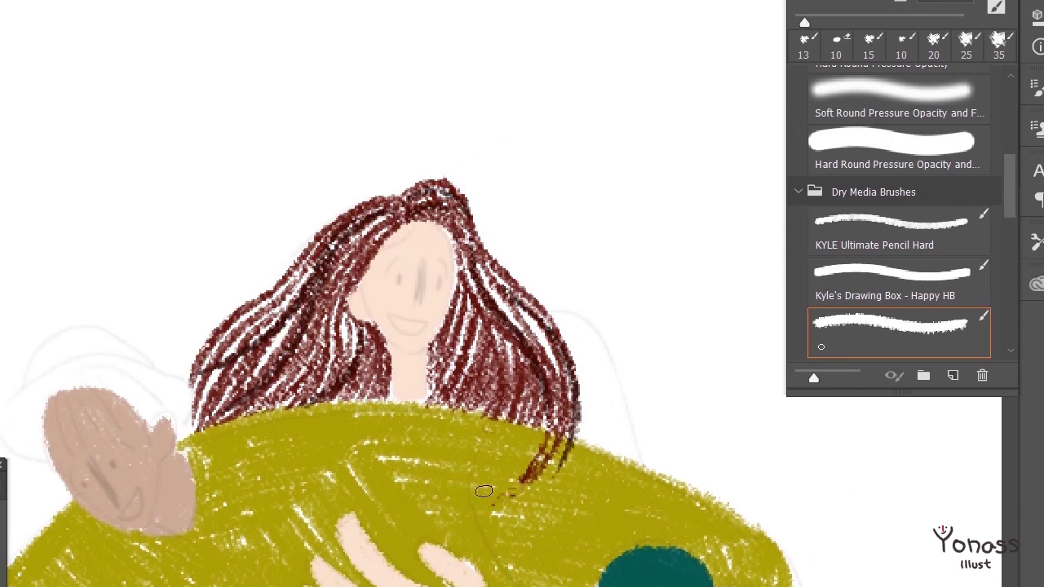
{"action": "left_click_drag", "start_coordinate": [579, 451], "coordinate": [574, 414]}
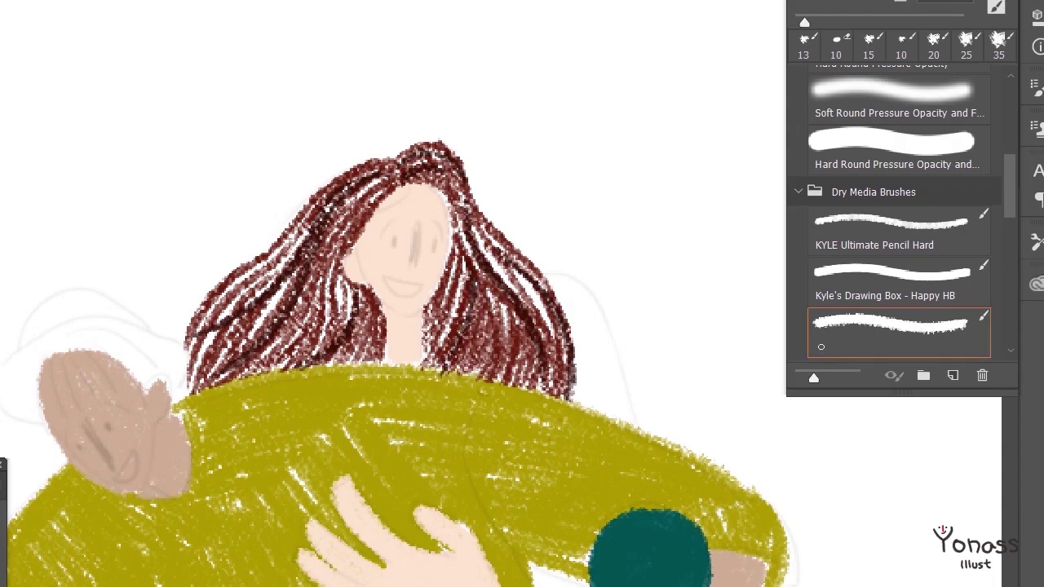
Undo the strands drawn across the face and sweep long wispy strands out to the left.
{"action": "scroll", "coordinate": [671, 172], "scroll_direction": "down", "scroll_amount": 3}
{"action": "scroll", "coordinate": [570, 204], "scroll_direction": "up", "scroll_amount": 3}
{"action": "scroll", "coordinate": [531, 290], "scroll_direction": "up", "scroll_amount": 1}
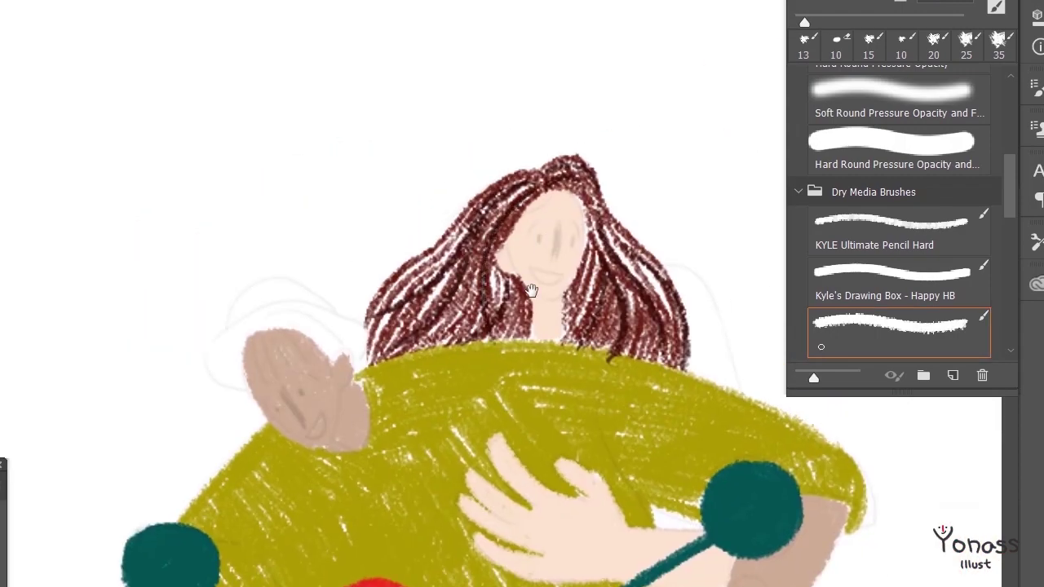
{"action": "left_click_drag", "start_coordinate": [531, 290], "coordinate": [494, 323]}
{"action": "left_click_drag", "start_coordinate": [507, 230], "coordinate": [461, 295]}
{"action": "key", "text": "ctrl+z"}
{"action": "left_click_drag", "start_coordinate": [505, 224], "coordinate": [464, 327]}
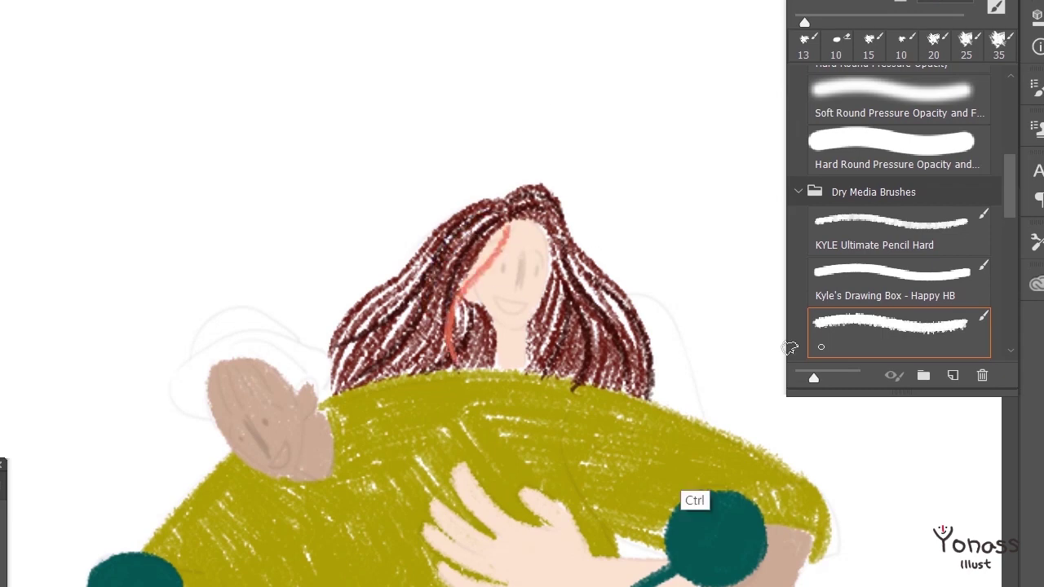
{"action": "scroll", "coordinate": [522, 326], "scroll_direction": "up", "scroll_amount": 1}
{"action": "key", "text": "ctrl+z"}
{"action": "left_click_drag", "start_coordinate": [505, 251], "coordinate": [457, 331]}
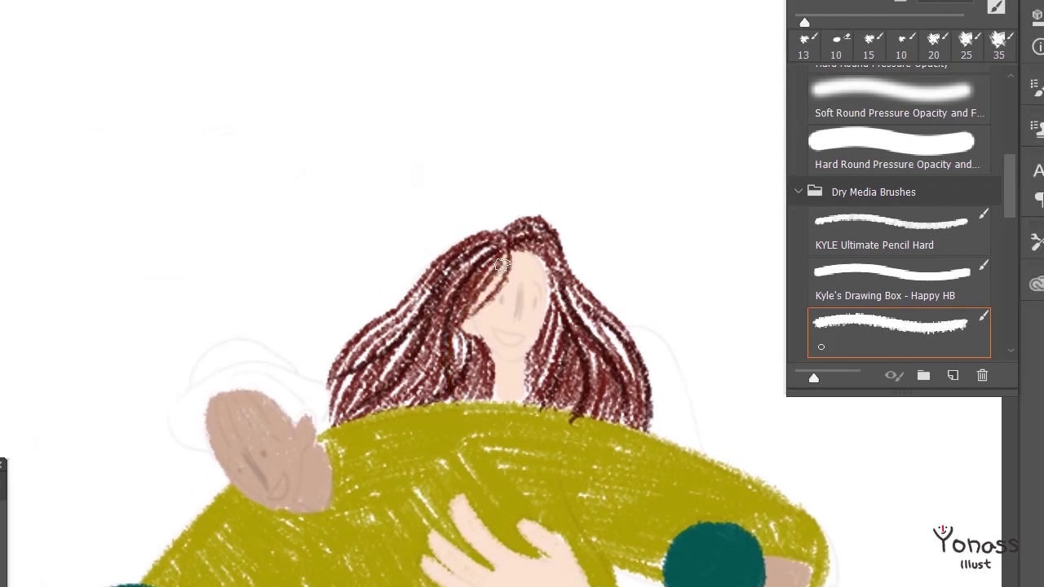
{"action": "key", "text": "ctrl+z"}
{"action": "scroll", "coordinate": [506, 252], "scroll_direction": "up", "scroll_amount": 1}
{"action": "left_click_drag", "start_coordinate": [501, 271], "coordinate": [291, 395]}
{"action": "key", "text": "ctrl+z"}
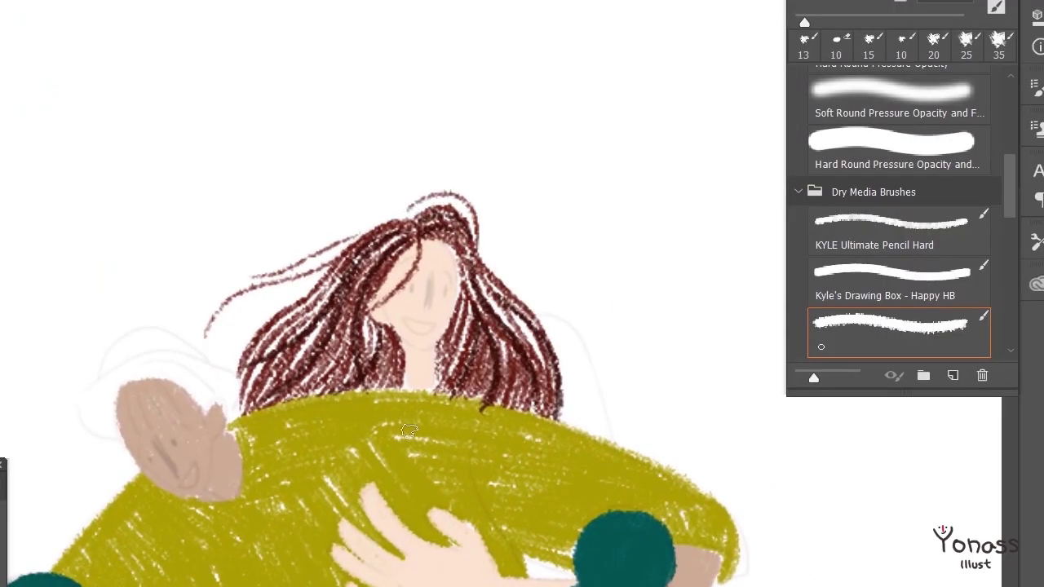
Try dark strokes on the man's head near his ear, then undo them.
{"action": "mouse_move", "coordinate": [425, 279]}
{"action": "left_mouse_down"}
{"action": "mouse_move", "coordinate": [636, 212]}
{"action": "mouse_move", "coordinate": [424, 195]}
{"action": "left_mouse_up"}
{"action": "scroll", "coordinate": [506, 391], "scroll_direction": "up", "scroll_amount": 1}
{"action": "scroll", "coordinate": [529, 487], "scroll_direction": "down", "scroll_amount": 1}
{"action": "left_click_drag", "start_coordinate": [391, 244], "coordinate": [424, 326]}
{"action": "left_click_drag", "start_coordinate": [407, 228], "coordinate": [453, 298]}
{"action": "scroll", "coordinate": [424, 269], "scroll_direction": "down", "scroll_amount": 1}
{"action": "key", "text": "ctrl+z"}
{"action": "key", "text": "ctrl+z"}
Paint black hair on the man, erase the blobby version, and redraw it as short thin strands.
{"action": "left_click_drag", "start_coordinate": [366, 229], "coordinate": [436, 192]}
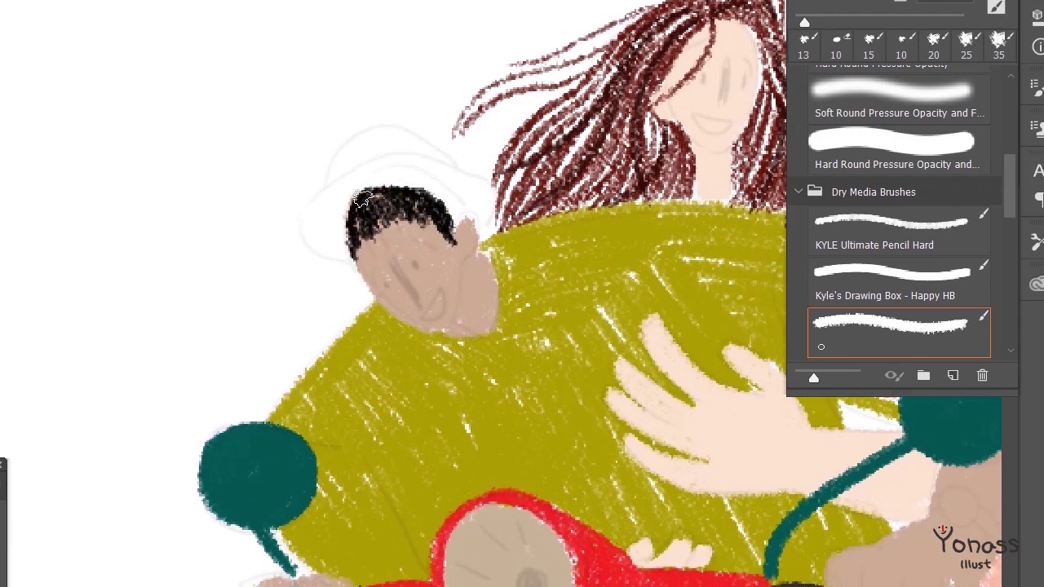
{"action": "mouse_move", "coordinate": [341, 241]}
{"action": "left_mouse_down"}
{"action": "mouse_move", "coordinate": [459, 233]}
{"action": "mouse_move", "coordinate": [457, 245]}
{"action": "left_mouse_up"}
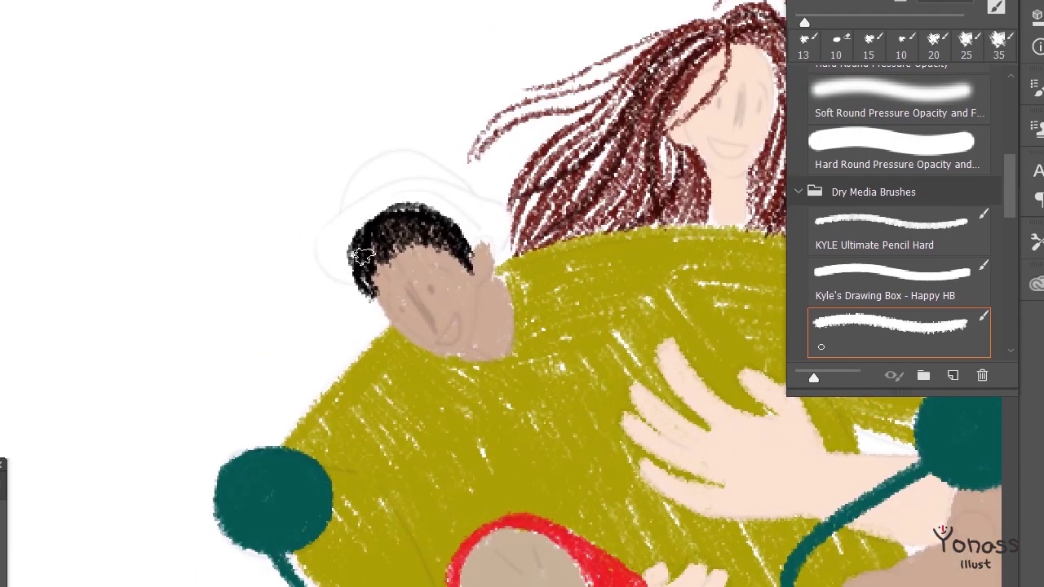
{"action": "left_click_drag", "start_coordinate": [493, 96], "coordinate": [567, 134]}
{"action": "left_click_drag", "start_coordinate": [482, 269], "coordinate": [432, 323]}
{"action": "mouse_move", "coordinate": [449, 248]}
{"action": "left_mouse_down"}
{"action": "mouse_move", "coordinate": [440, 327]}
{"action": "mouse_move", "coordinate": [546, 282]}
{"action": "left_mouse_up"}
{"action": "left_click_drag", "start_coordinate": [451, 245], "coordinate": [469, 314]}
{"action": "left_click_drag", "start_coordinate": [332, 195], "coordinate": [296, 168]}
{"action": "mouse_move", "coordinate": [400, 208]}
{"action": "left_mouse_down"}
{"action": "mouse_move", "coordinate": [393, 278]}
{"action": "mouse_move", "coordinate": [384, 198]}
{"action": "mouse_move", "coordinate": [382, 241]}
{"action": "left_mouse_up"}
{"action": "mouse_move", "coordinate": [401, 181]}
{"action": "left_mouse_down"}
{"action": "mouse_move", "coordinate": [420, 219]}
{"action": "mouse_move", "coordinate": [443, 214]}
{"action": "left_mouse_up"}
{"action": "mouse_move", "coordinate": [444, 173]}
{"action": "left_mouse_down"}
{"action": "mouse_move", "coordinate": [490, 233]}
{"action": "mouse_move", "coordinate": [441, 232]}
{"action": "left_mouse_up"}
{"action": "left_click_drag", "start_coordinate": [408, 172], "coordinate": [457, 184]}
Outline and fill a yellow hat around the man's black hair.
{"action": "scroll", "coordinate": [495, 237], "scroll_direction": "down", "scroll_amount": 2}
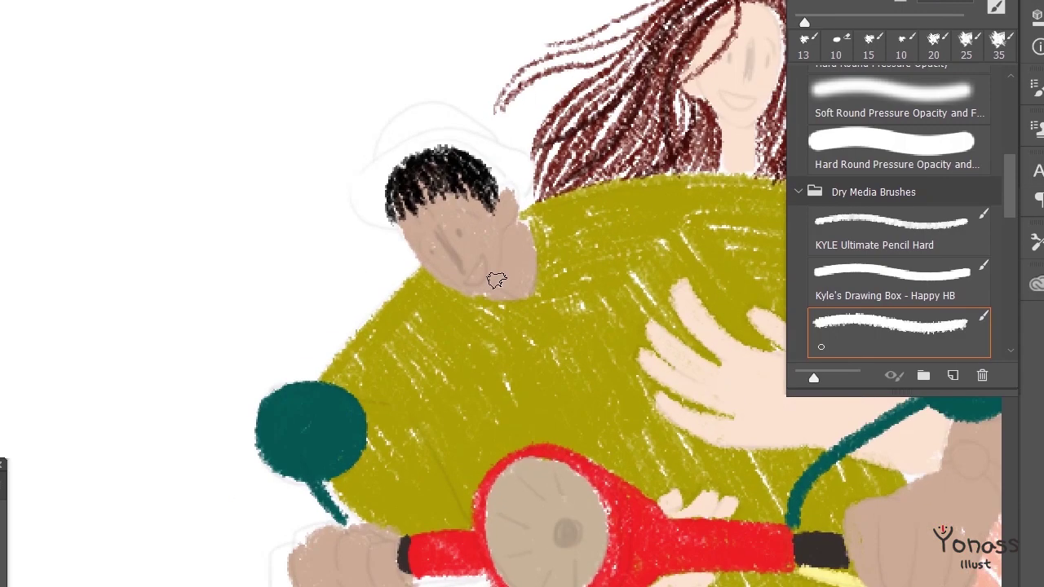
{"action": "scroll", "coordinate": [494, 280], "scroll_direction": "up", "scroll_amount": 1}
{"action": "scroll", "coordinate": [601, 466], "scroll_direction": "down", "scroll_amount": 3}
{"action": "scroll", "coordinate": [187, 177], "scroll_direction": "up", "scroll_amount": 1}
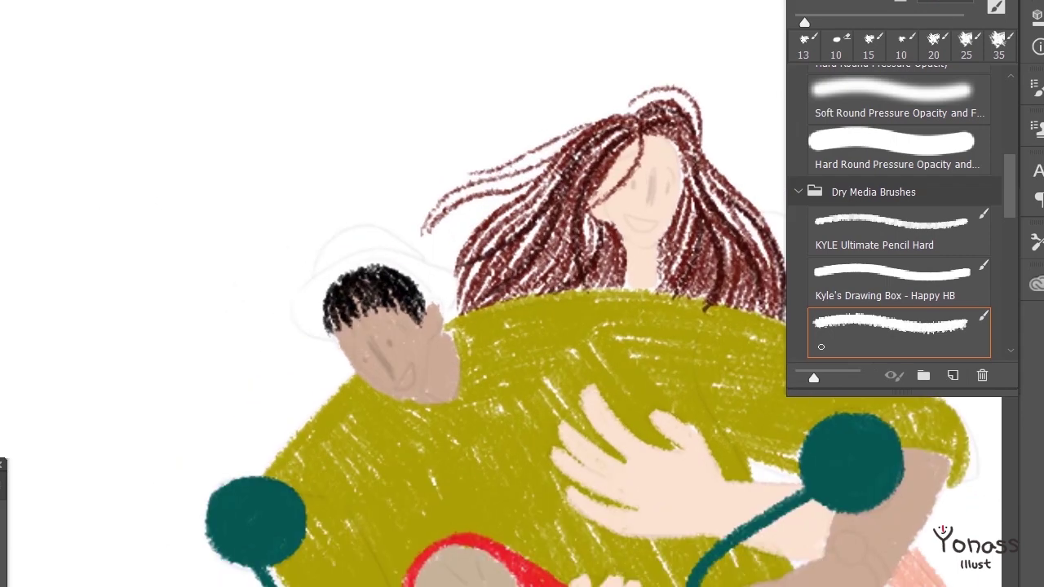
{"action": "scroll", "coordinate": [389, 469], "scroll_direction": "down", "scroll_amount": 2}
{"action": "scroll", "coordinate": [389, 427], "scroll_direction": "up", "scroll_amount": 1}
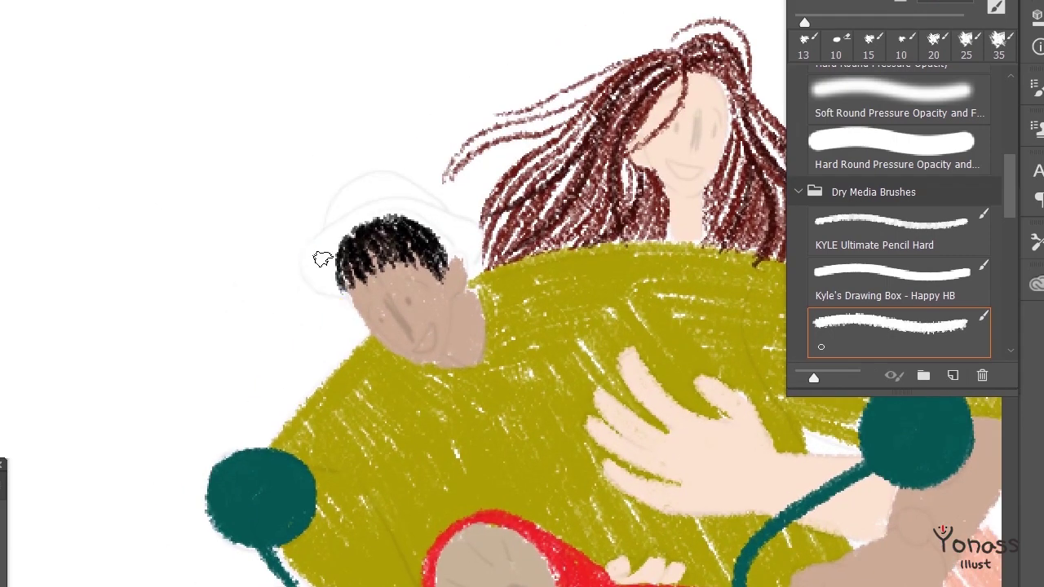
{"action": "left_click_drag", "start_coordinate": [315, 294], "coordinate": [502, 224]}
{"action": "left_click_drag", "start_coordinate": [307, 264], "coordinate": [323, 270]}
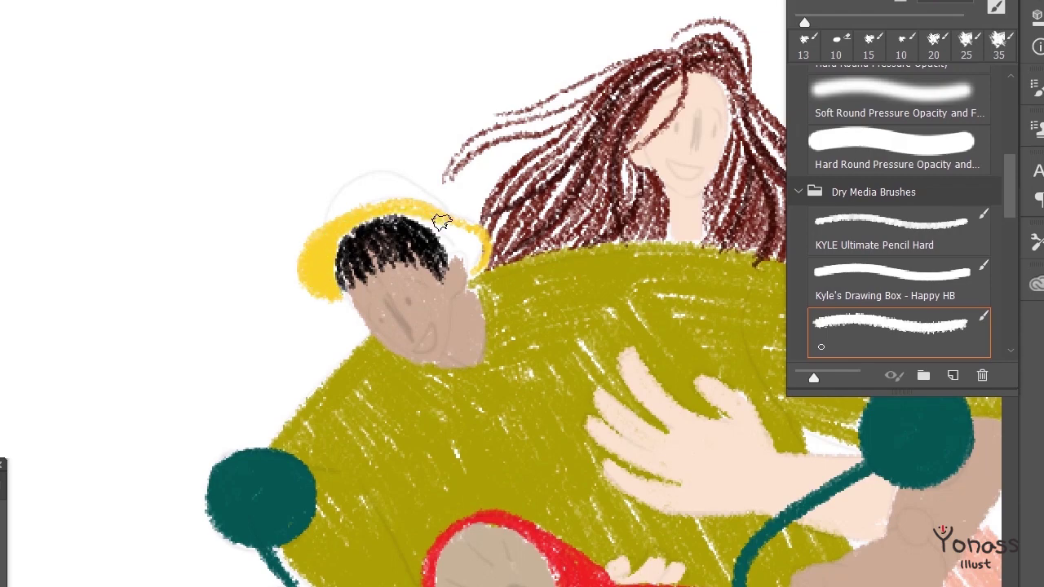
{"action": "mouse_move", "coordinate": [460, 233]}
{"action": "left_mouse_down"}
{"action": "mouse_move", "coordinate": [396, 233]}
{"action": "mouse_move", "coordinate": [427, 231]}
{"action": "left_mouse_up"}
Dot a black eye on the man's face.
{"action": "left_click_drag", "start_coordinate": [487, 325], "coordinate": [501, 326]}
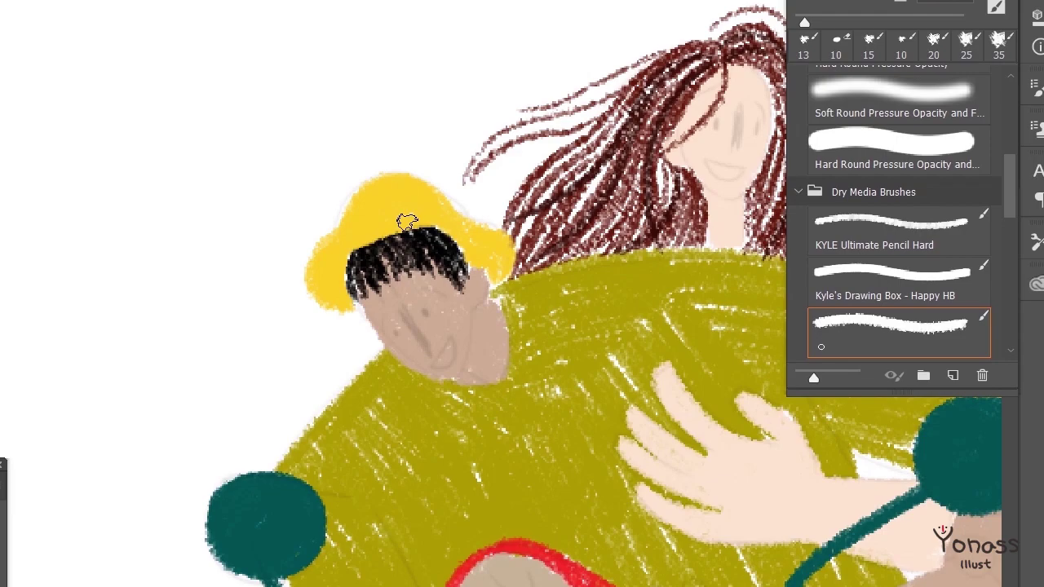
{"action": "scroll", "coordinate": [407, 222], "scroll_direction": "down", "scroll_amount": 5}
{"action": "scroll", "coordinate": [396, 362], "scroll_direction": "up", "scroll_amount": 3}
{"action": "scroll", "coordinate": [365, 357], "scroll_direction": "up", "scroll_amount": 2}
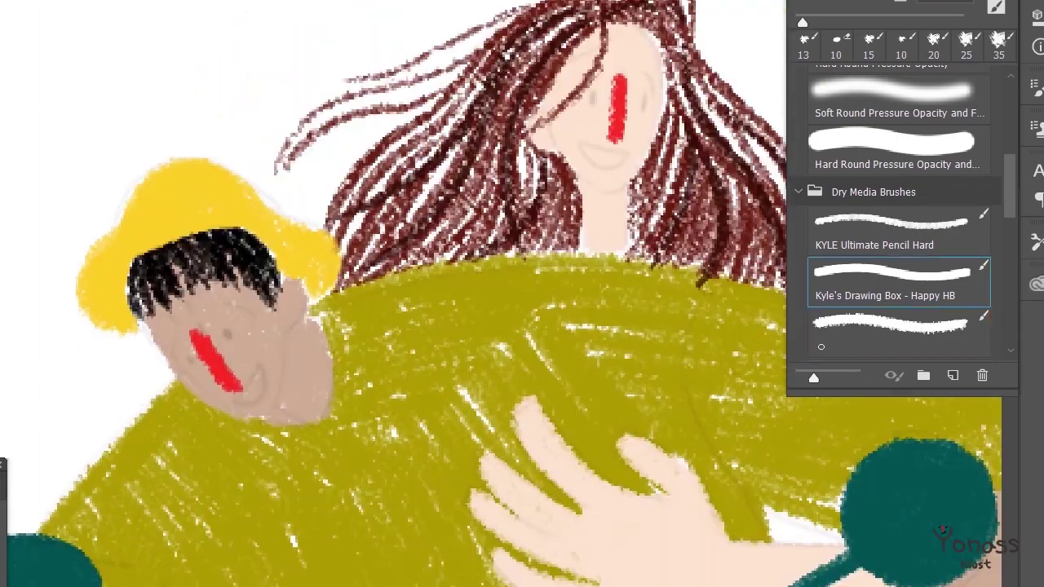
{"action": "left_click", "coordinate": [229, 334]}
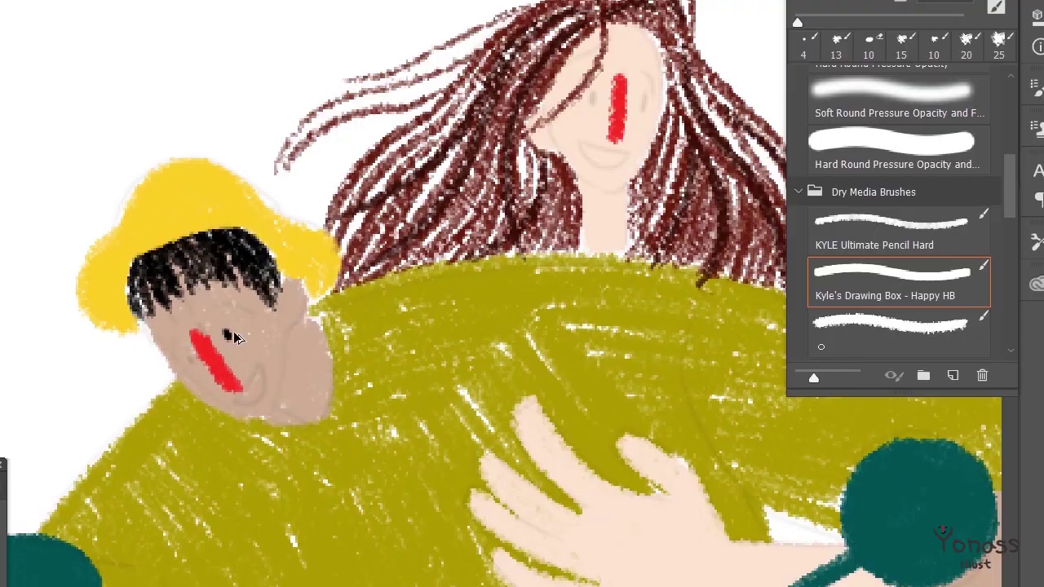
Pan and zoom to bring the woman's face into view.
{"action": "left_click_drag", "start_coordinate": [232, 336], "coordinate": [351, 312]}
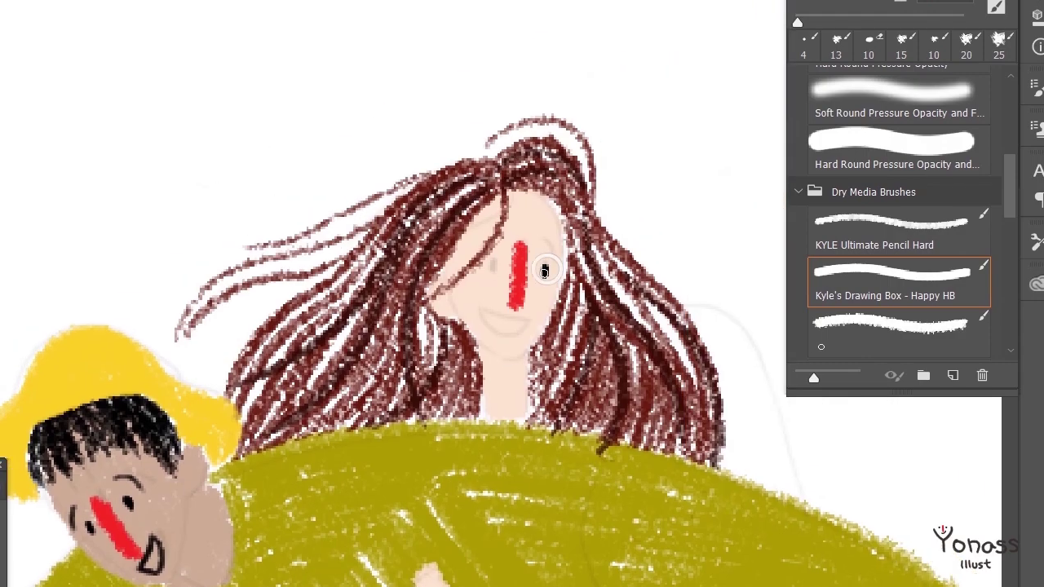
{"action": "scroll", "coordinate": [487, 299], "scroll_direction": "down", "scroll_amount": 2}
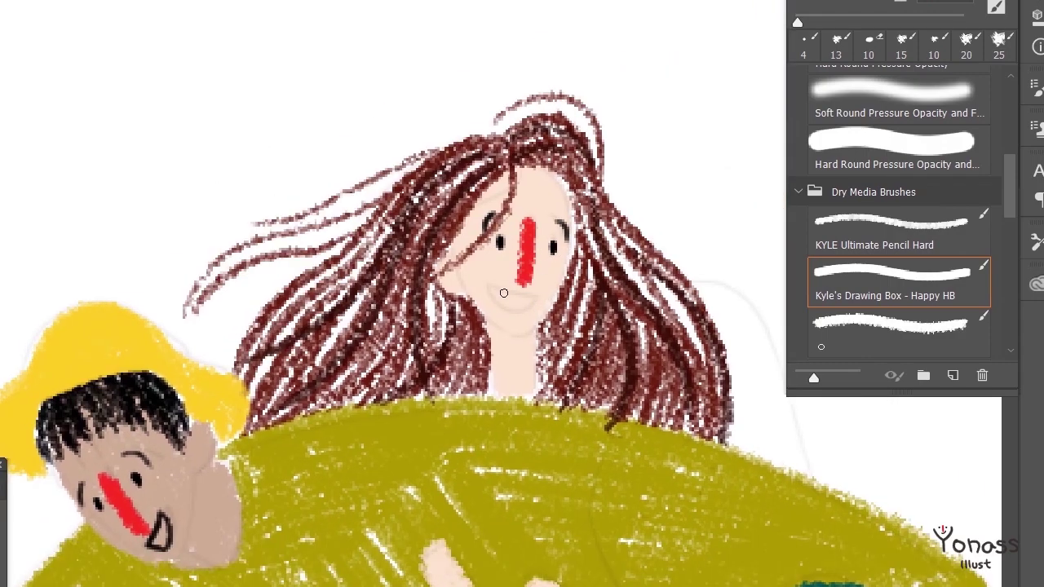
{"action": "scroll", "coordinate": [593, 191], "scroll_direction": "down", "scroll_amount": 5}
{"action": "scroll", "coordinate": [342, 338], "scroll_direction": "up", "scroll_amount": 1}
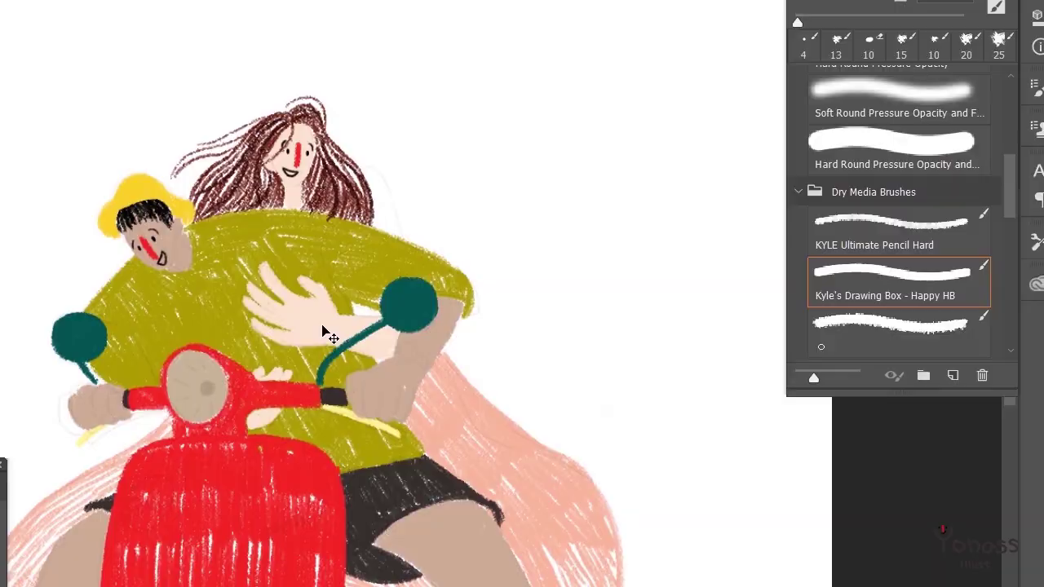
{"action": "scroll", "coordinate": [370, 401], "scroll_direction": "up", "scroll_amount": 3}
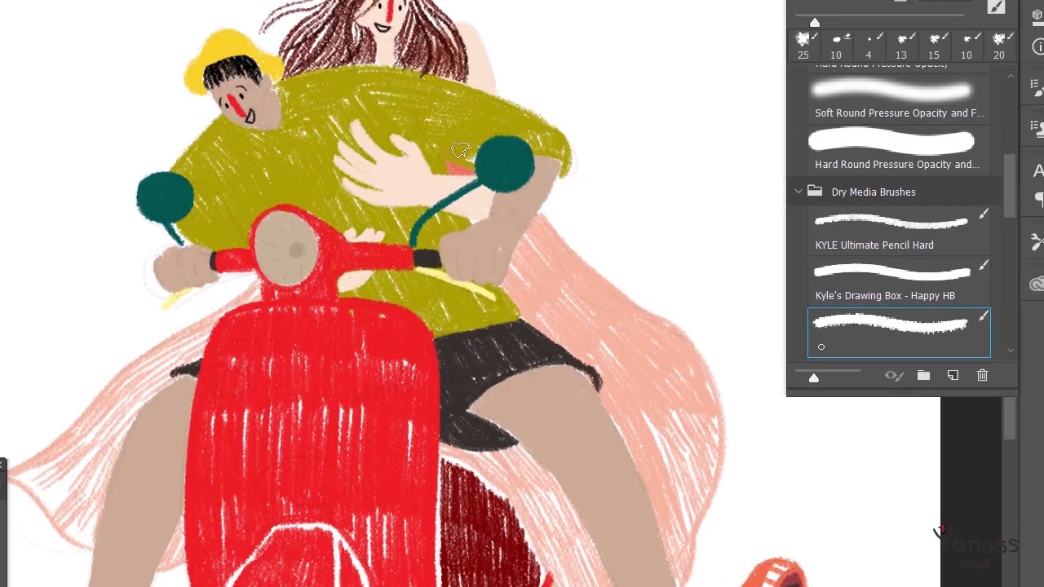
Hatch darker pink-red strokes along the cape's right edge, then zoom out to check the whole drawing.
{"action": "mouse_move", "coordinate": [526, 287]}
{"action": "left_mouse_down"}
{"action": "mouse_move", "coordinate": [540, 250]}
{"action": "mouse_move", "coordinate": [582, 275]}
{"action": "mouse_move", "coordinate": [525, 226]}
{"action": "left_mouse_up"}
{"action": "mouse_move", "coordinate": [512, 268]}
{"action": "left_mouse_down"}
{"action": "mouse_move", "coordinate": [601, 302]}
{"action": "mouse_move", "coordinate": [586, 236]}
{"action": "left_mouse_up"}
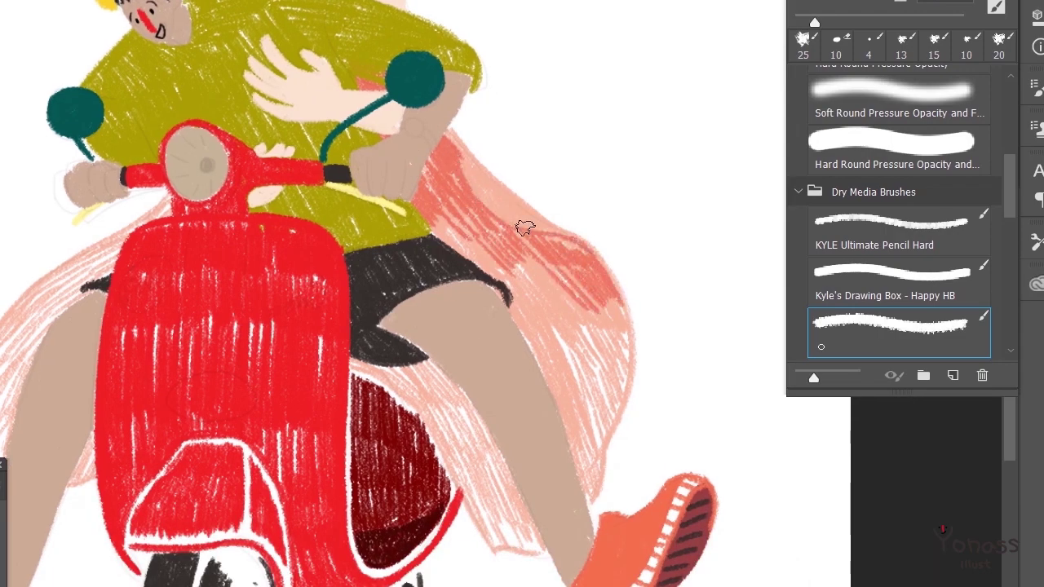
{"action": "left_click_drag", "start_coordinate": [448, 127], "coordinate": [407, 57]}
{"action": "mouse_move", "coordinate": [462, 232]}
{"action": "left_mouse_down"}
{"action": "mouse_move", "coordinate": [489, 210]}
{"action": "mouse_move", "coordinate": [458, 165]}
{"action": "mouse_move", "coordinate": [548, 199]}
{"action": "mouse_move", "coordinate": [532, 134]}
{"action": "left_mouse_up"}
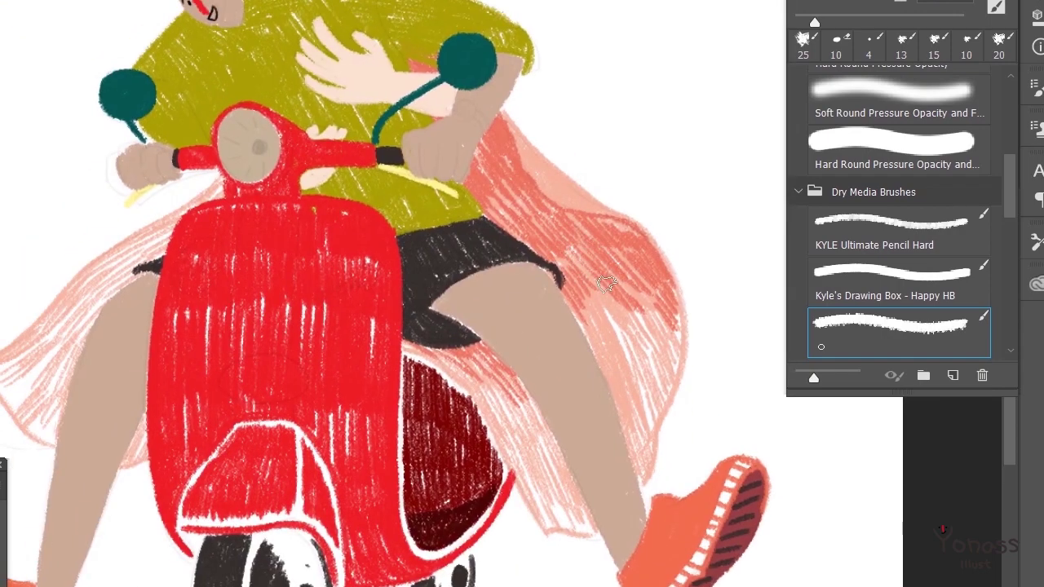
{"action": "left_click_drag", "start_coordinate": [606, 283], "coordinate": [616, 390]}
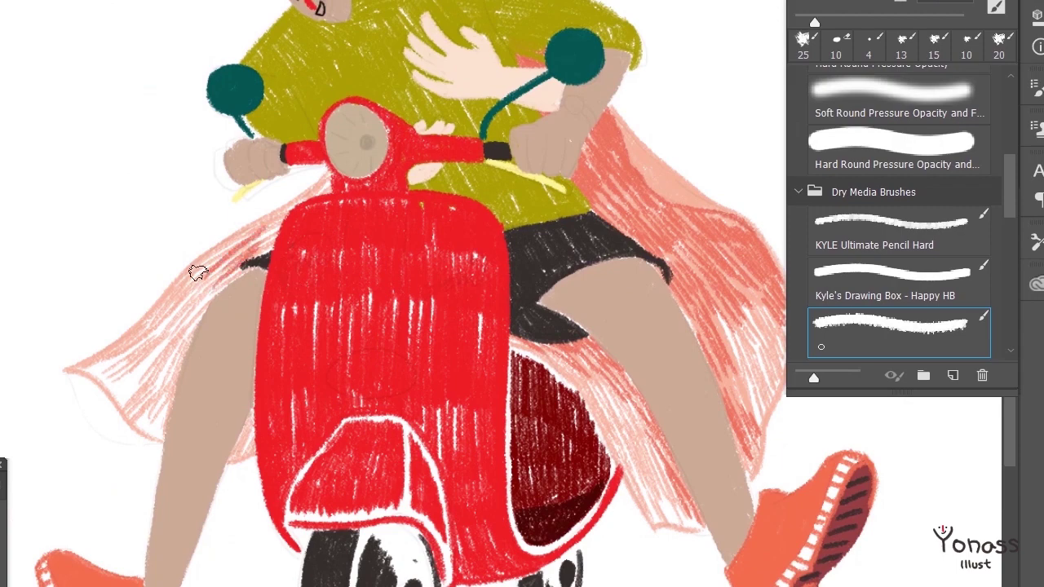
{"action": "left_click_drag", "start_coordinate": [271, 298], "coordinate": [621, 365]}
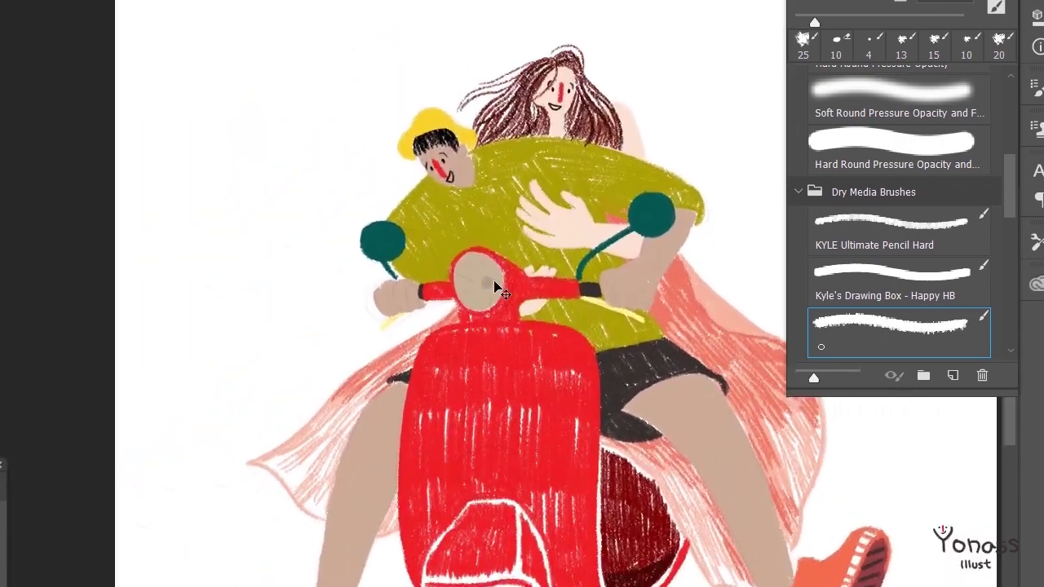
{"action": "left_click_drag", "start_coordinate": [619, 365], "coordinate": [457, 290]}
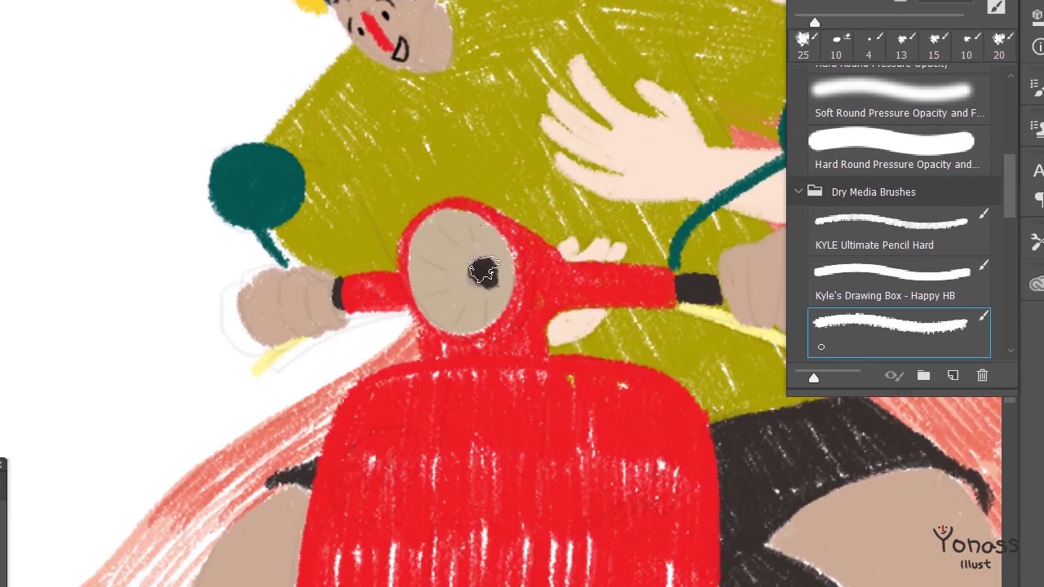
Paint white highlight streaks and a white ring on the scooter headlight.
{"action": "left_click_drag", "start_coordinate": [436, 222], "coordinate": [461, 243]}
{"action": "left_click_drag", "start_coordinate": [422, 276], "coordinate": [454, 271]}
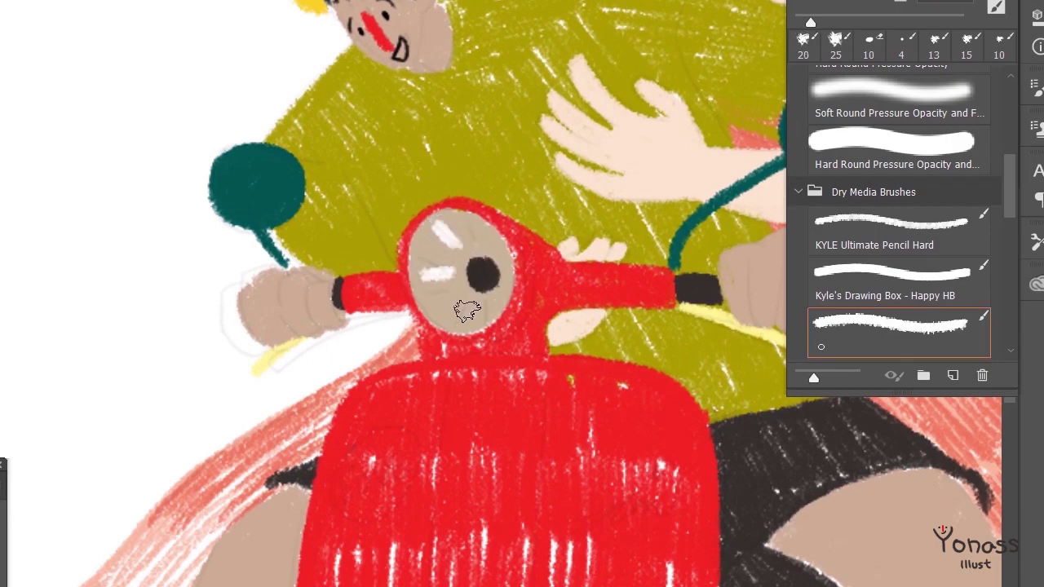
{"action": "mouse_move", "coordinate": [432, 220]}
{"action": "left_mouse_down"}
{"action": "mouse_move", "coordinate": [420, 239]}
{"action": "mouse_move", "coordinate": [461, 314]}
{"action": "mouse_move", "coordinate": [488, 260]}
{"action": "left_mouse_up"}
Switch to the hard pencil, hide the sketch lines, and draw a mauve line down the boy's cheek.
{"action": "key", "text": "comma"}
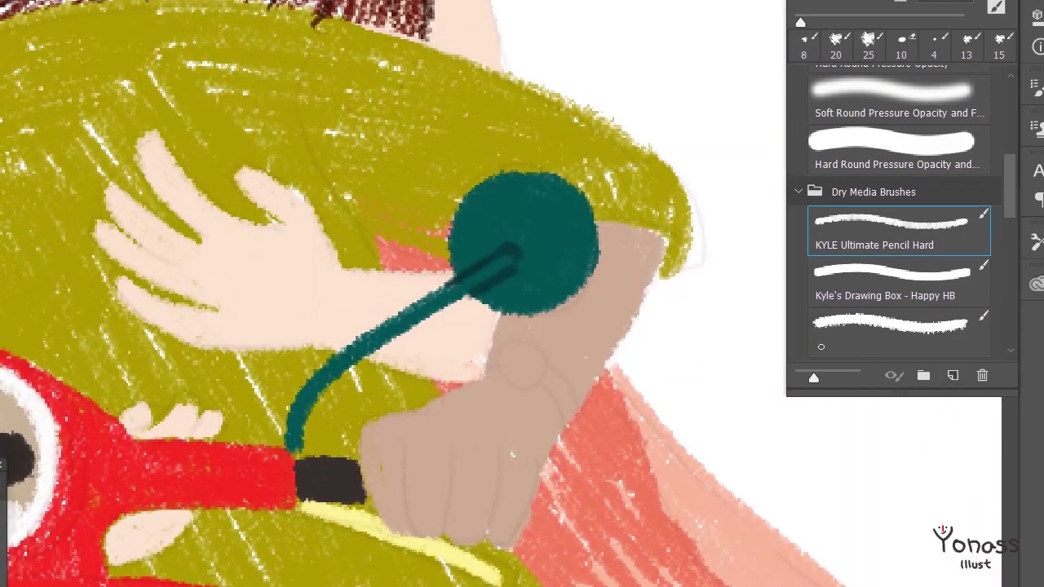
{"action": "key", "text": "ctrl+comma"}
{"action": "left_click", "coordinate": [596, 550]}
{"action": "key", "text": "Return"}
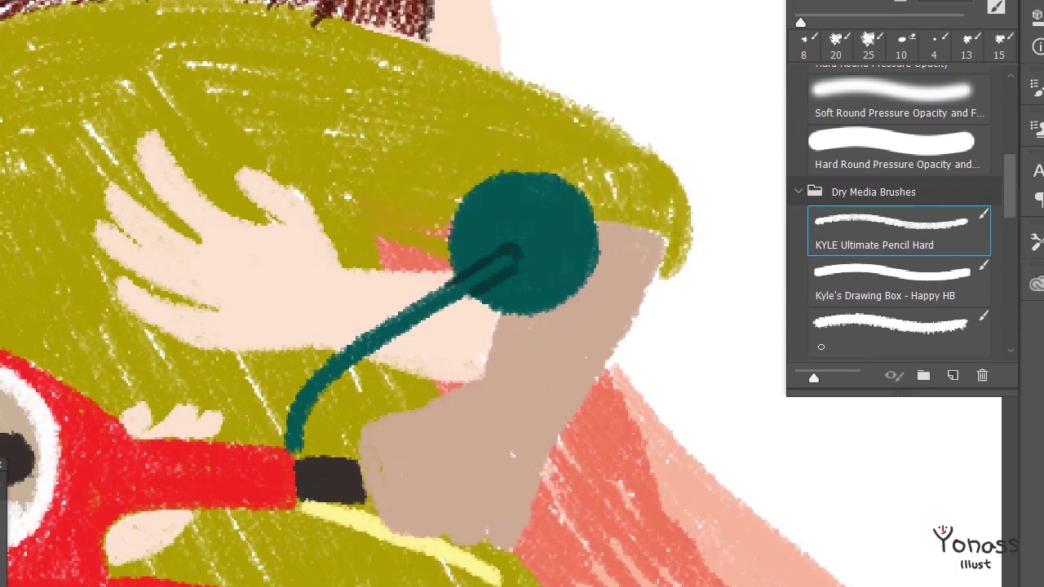
{"action": "scroll", "coordinate": [561, 246], "scroll_direction": "up", "scroll_amount": 3}
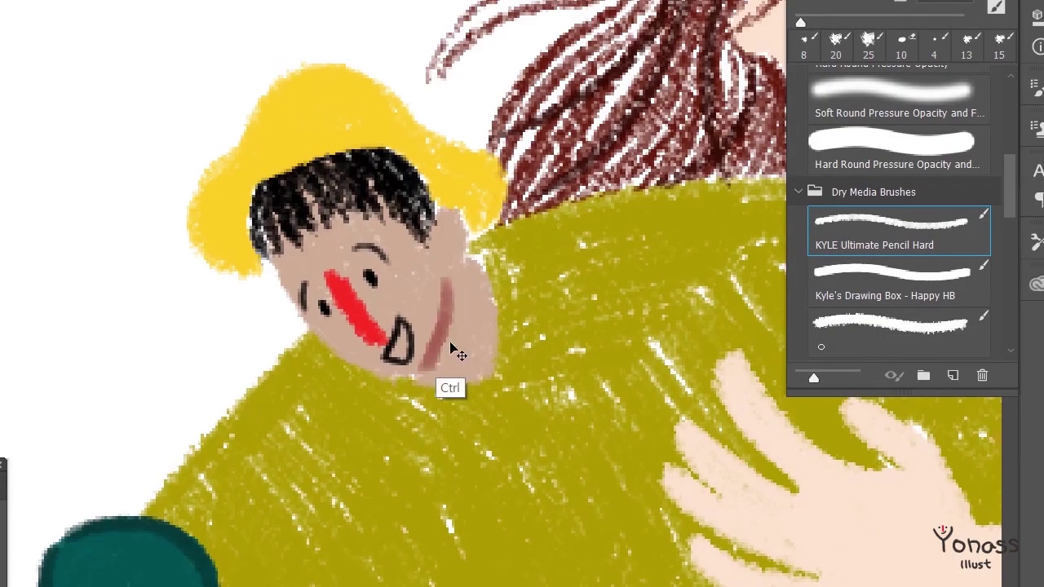
{"action": "left_click_drag", "start_coordinate": [442, 275], "coordinate": [426, 364]}
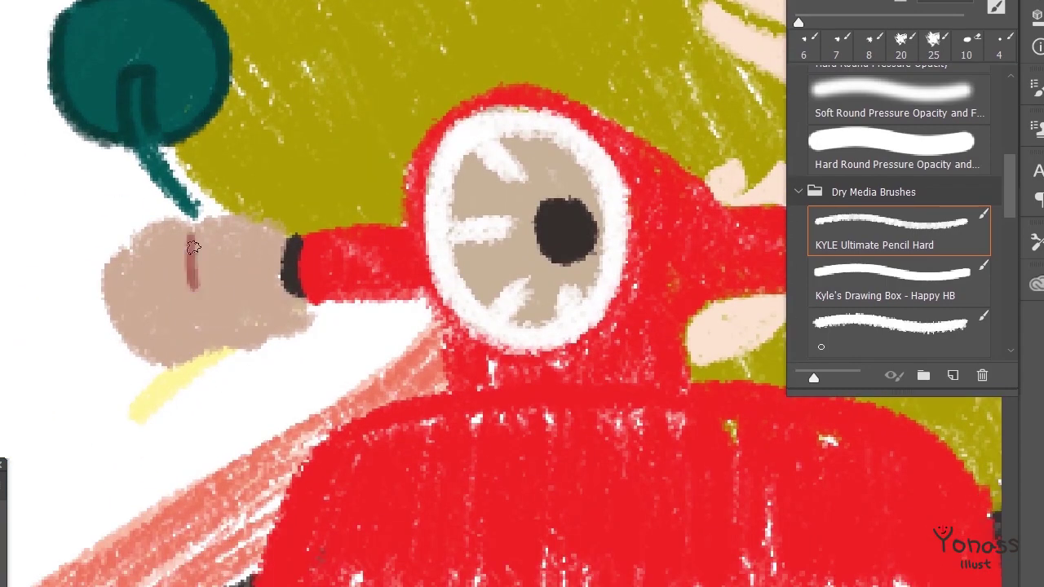
Draw mauve finger stripes on the left and right hands.
{"action": "left_click_drag", "start_coordinate": [193, 237], "coordinate": [210, 334]}
{"action": "left_click_drag", "start_coordinate": [239, 233], "coordinate": [266, 328]}
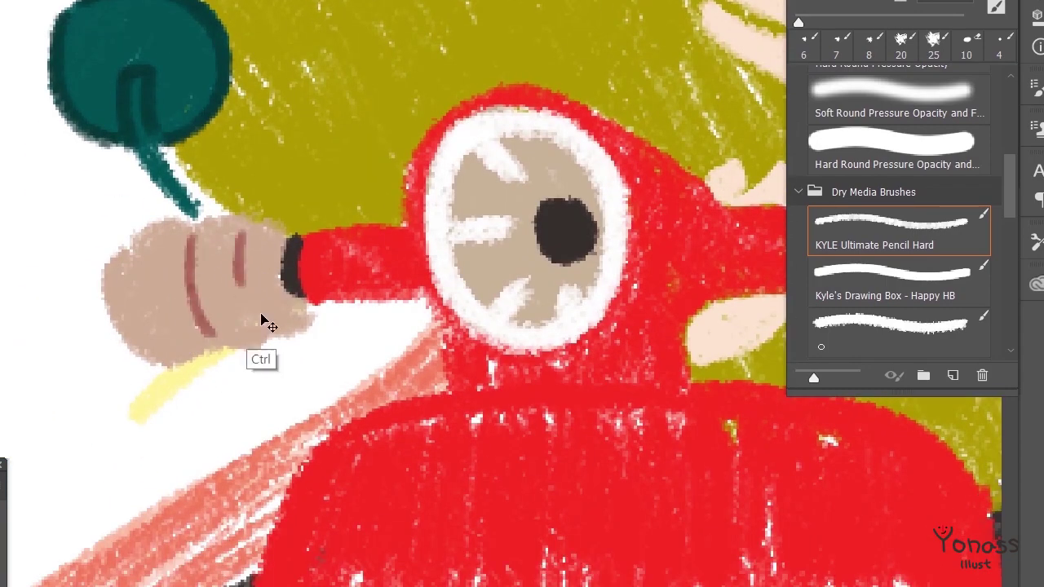
{"action": "left_click_drag", "start_coordinate": [192, 308], "coordinate": [233, 281]}
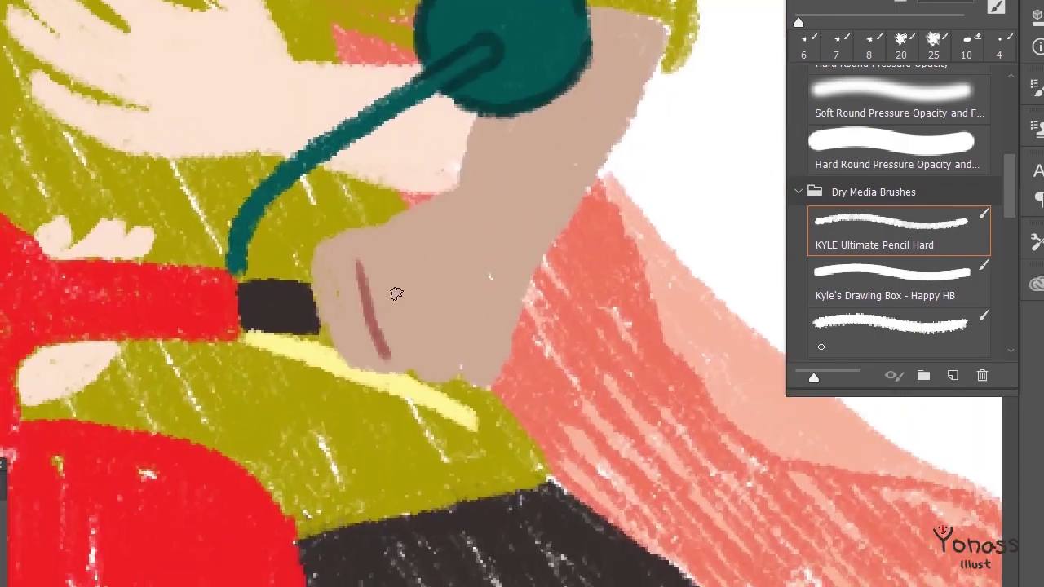
{"action": "left_click_drag", "start_coordinate": [460, 314], "coordinate": [477, 374]}
{"action": "left_click_drag", "start_coordinate": [412, 265], "coordinate": [422, 374]}
{"action": "key", "text": "ctrl+z"}
{"action": "key", "text": "ctrl+z"}
{"action": "key", "text": "ctrl+z"}
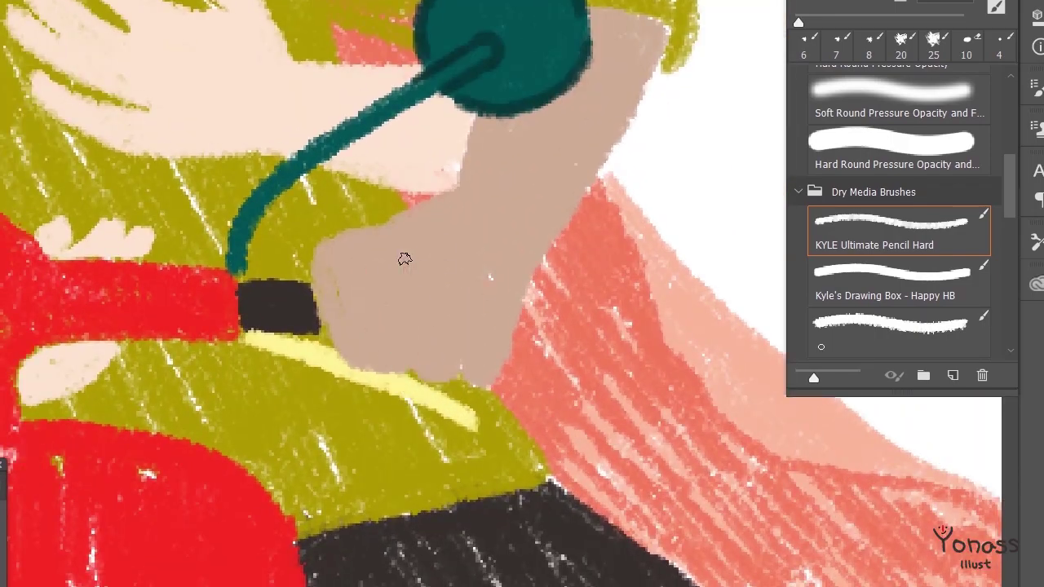
{"action": "left_click_drag", "start_coordinate": [355, 259], "coordinate": [371, 357]}
{"action": "left_click_drag", "start_coordinate": [403, 261], "coordinate": [413, 359]}
{"action": "left_click_drag", "start_coordinate": [461, 269], "coordinate": [457, 371]}
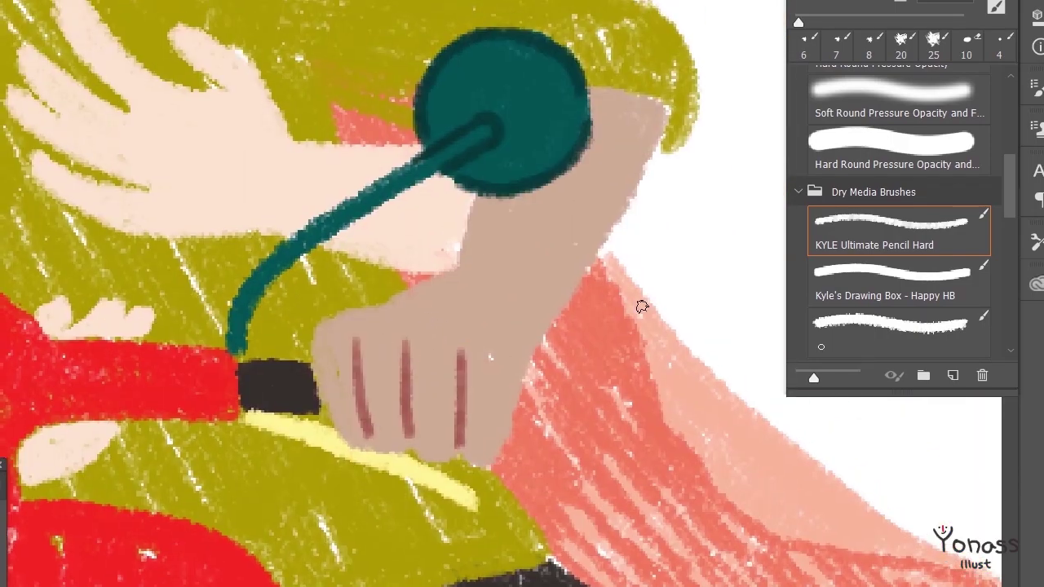
Draw a curved wristwatch line on the hand and a red-orange band across the yellow hat.
{"action": "left_click_drag", "start_coordinate": [454, 307], "coordinate": [516, 322]}
{"action": "key", "text": "ctrl+alt+z"}
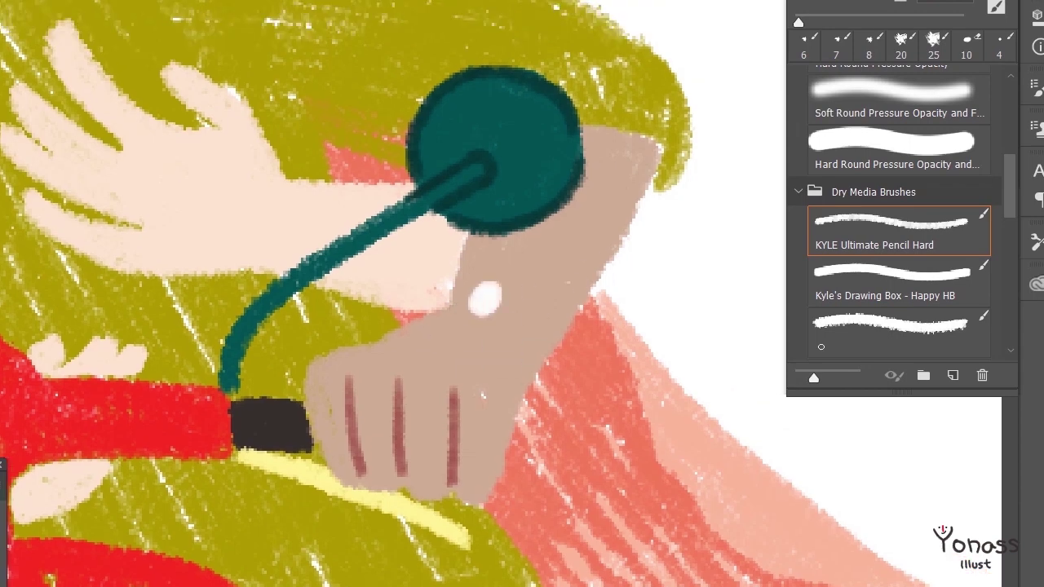
{"action": "left_click_drag", "start_coordinate": [458, 301], "coordinate": [534, 367]}
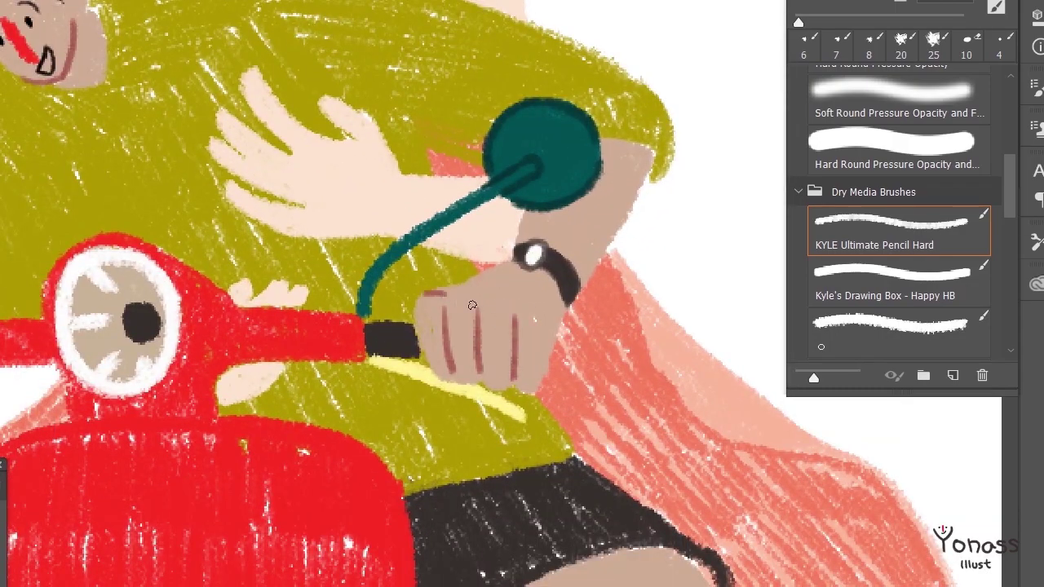
{"action": "left_click_drag", "start_coordinate": [582, 325], "coordinate": [535, 316]}
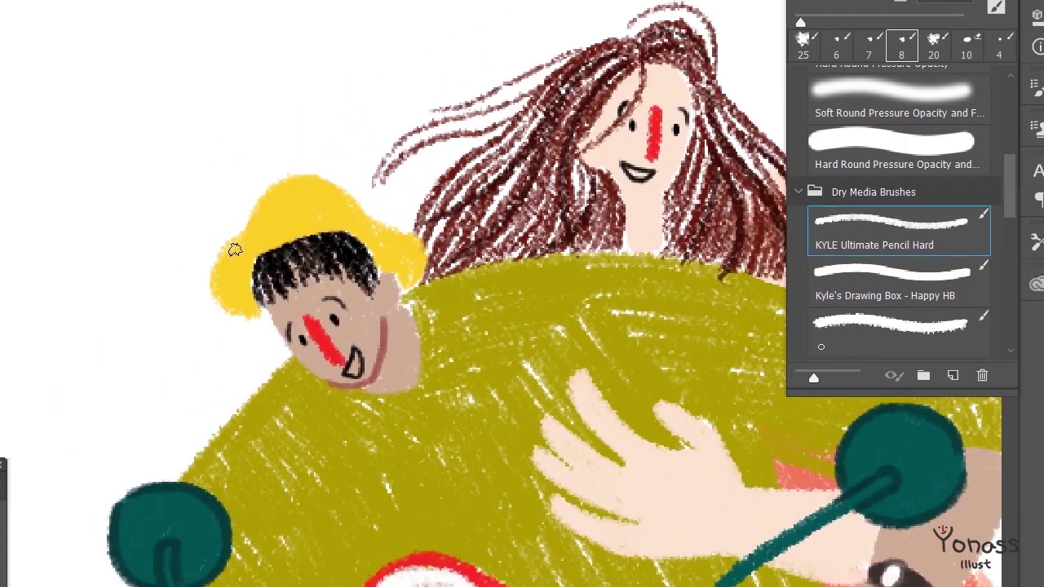
{"action": "left_click_drag", "start_coordinate": [230, 243], "coordinate": [342, 213]}
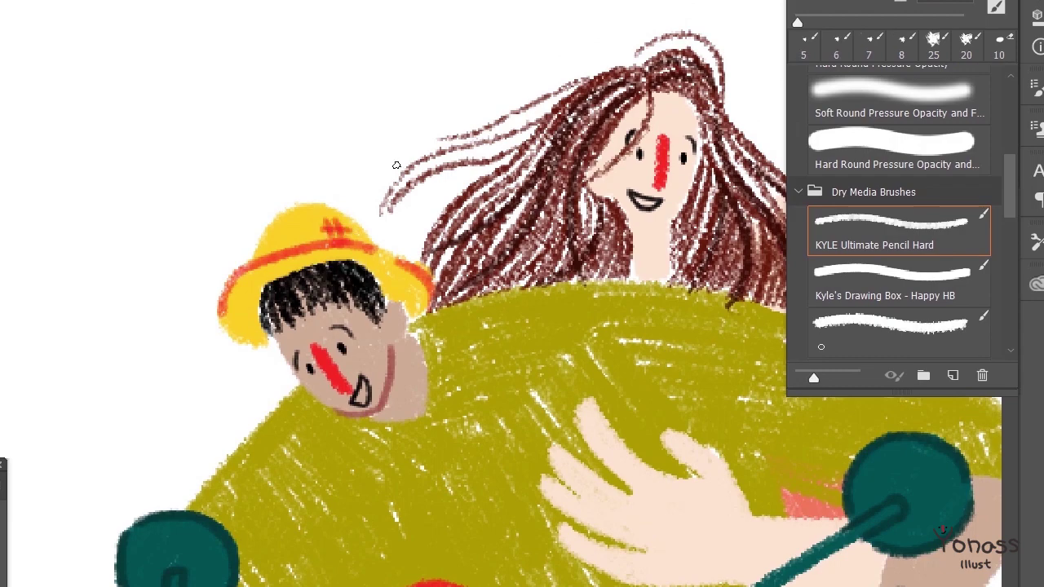
Draw pink finger lines on the girl's hand hugging the boy's sweater.
{"action": "scroll", "coordinate": [378, 186], "scroll_direction": "down", "scroll_amount": 5}
{"action": "scroll", "coordinate": [343, 245], "scroll_direction": "up", "scroll_amount": 3}
{"action": "scroll", "coordinate": [326, 278], "scroll_direction": "up", "scroll_amount": 3}
{"action": "scroll", "coordinate": [323, 288], "scroll_direction": "up", "scroll_amount": 3}
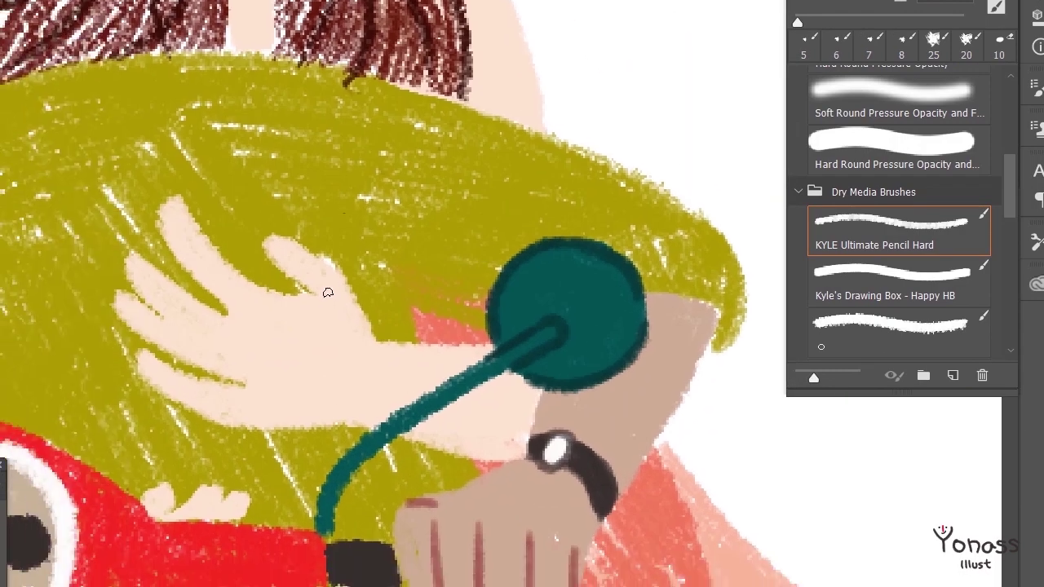
{"action": "scroll", "coordinate": [226, 381], "scroll_direction": "up", "scroll_amount": 1}
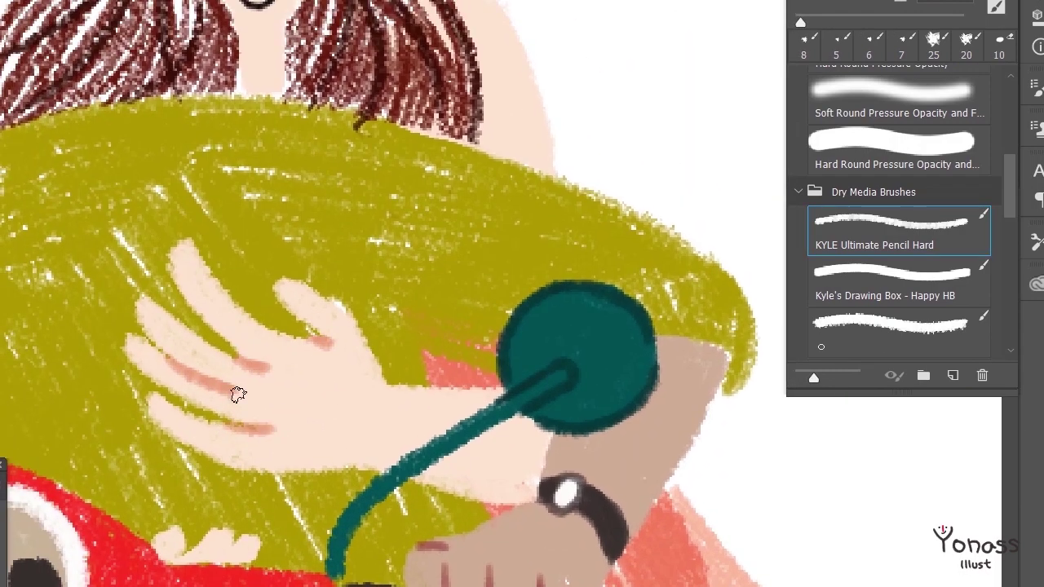
{"action": "scroll", "coordinate": [291, 394], "scroll_direction": "up", "scroll_amount": 6}
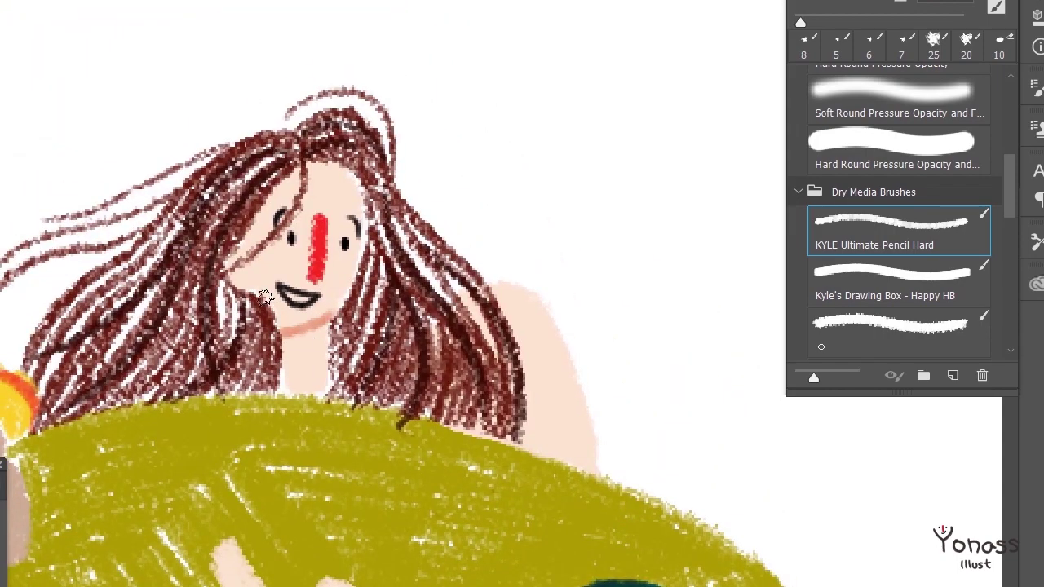
{"action": "scroll", "coordinate": [265, 301], "scroll_direction": "down", "scroll_amount": 1}
{"action": "scroll", "coordinate": [357, 372], "scroll_direction": "down", "scroll_amount": 6}
{"action": "scroll", "coordinate": [323, 359], "scroll_direction": "down", "scroll_amount": 3}
{"action": "scroll", "coordinate": [436, 326], "scroll_direction": "up", "scroll_amount": 1}
{"action": "scroll", "coordinate": [215, 575], "scroll_direction": "down", "scroll_amount": 3}
{"action": "scroll", "coordinate": [398, 475], "scroll_direction": "up", "scroll_amount": 5}
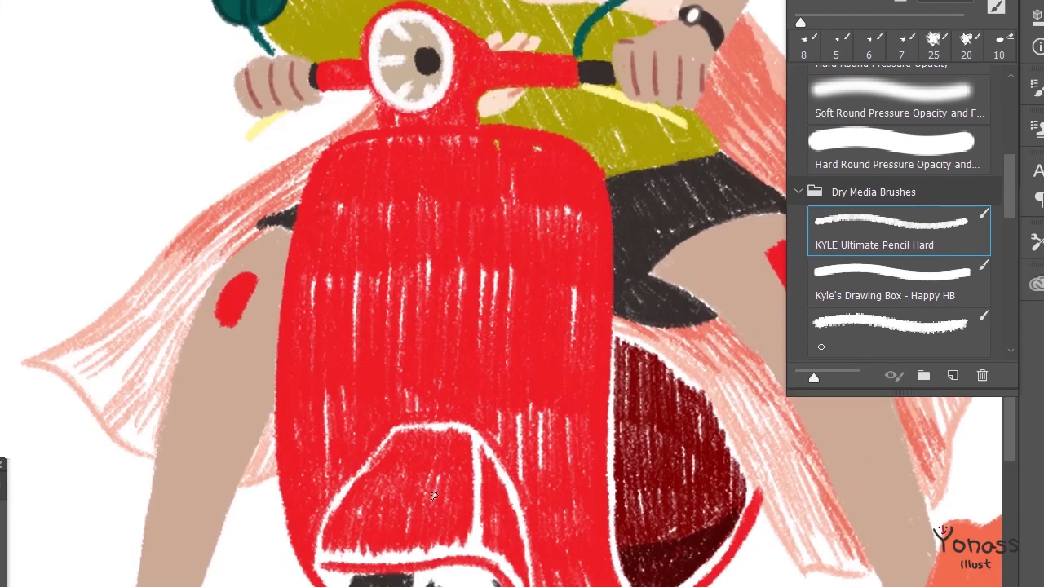
{"action": "scroll", "coordinate": [543, 508], "scroll_direction": "up", "scroll_amount": 1}
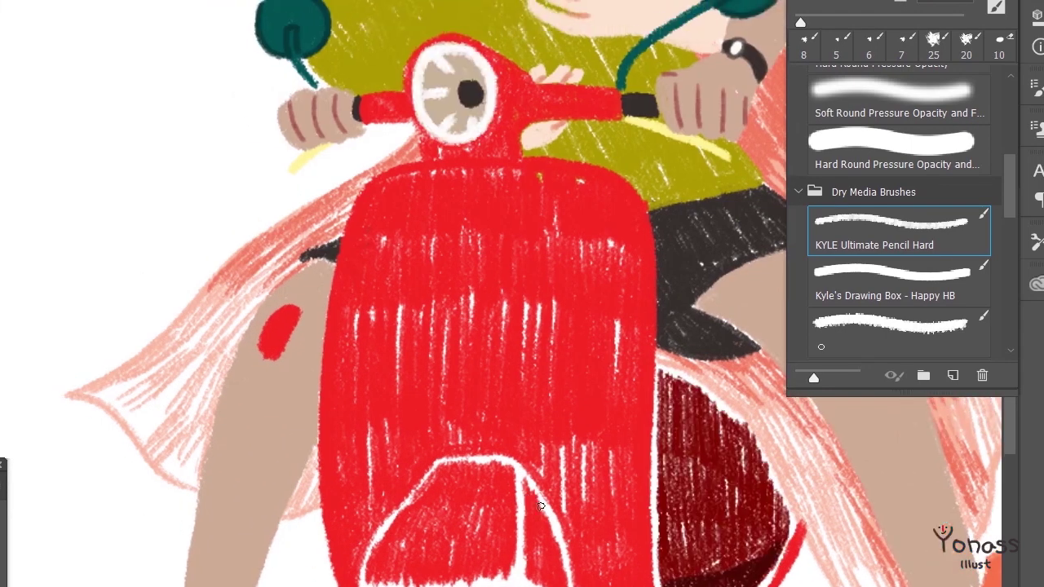
Paint a yellow oval badge on the scooter front and stripe it with the hard pencil.
{"action": "left_click_drag", "start_coordinate": [673, 329], "coordinate": [700, 268]}
{"action": "key", "text": "period"}
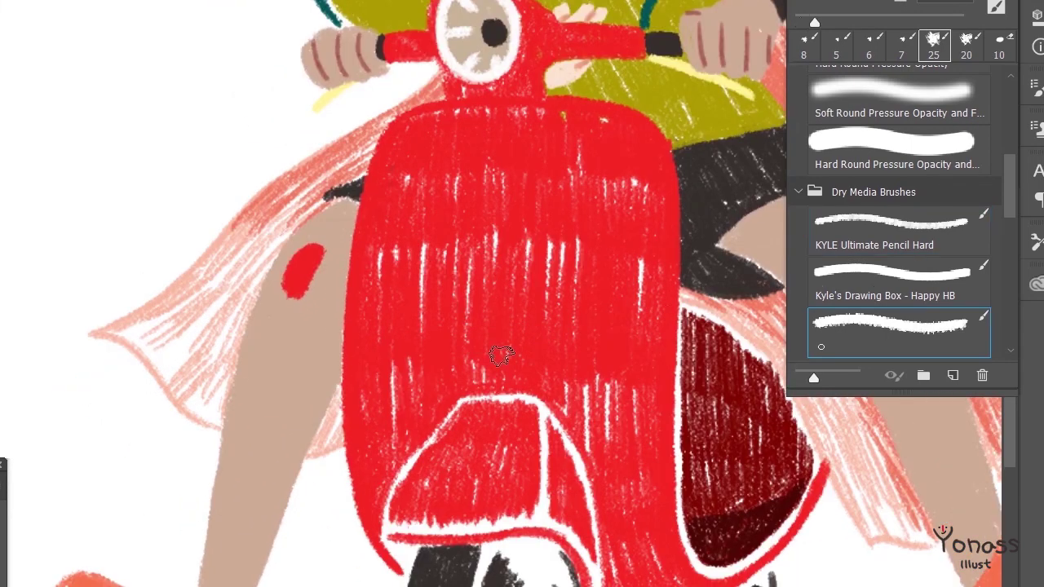
{"action": "key", "text": "comma"}
{"action": "key", "text": "comma"}
{"action": "left_click_drag", "start_coordinate": [474, 336], "coordinate": [489, 278]}
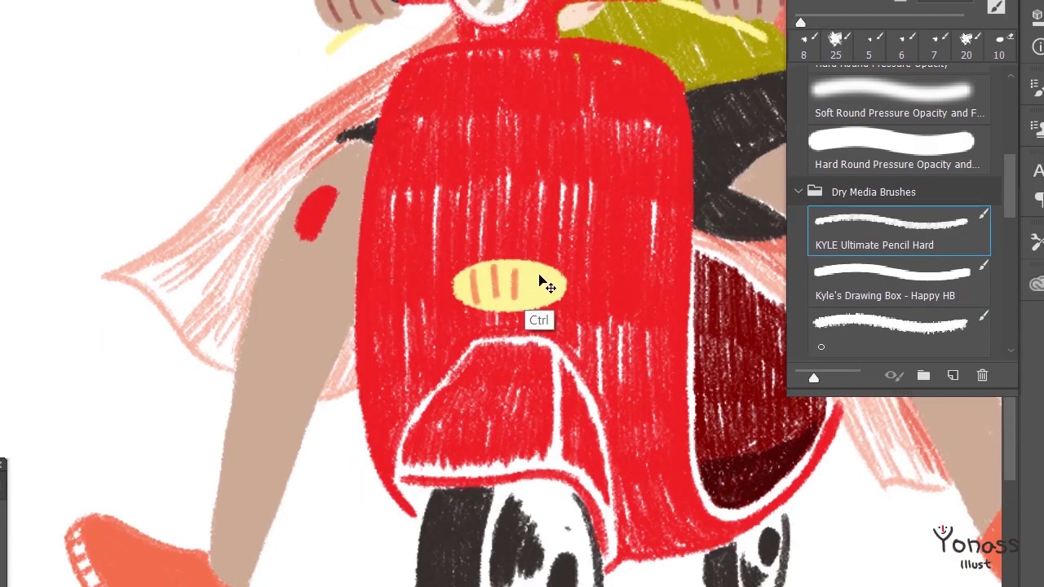
Draw a dark-red groove down the scooter's front shield.
{"action": "left_click_drag", "start_coordinate": [477, 231], "coordinate": [460, 336]}
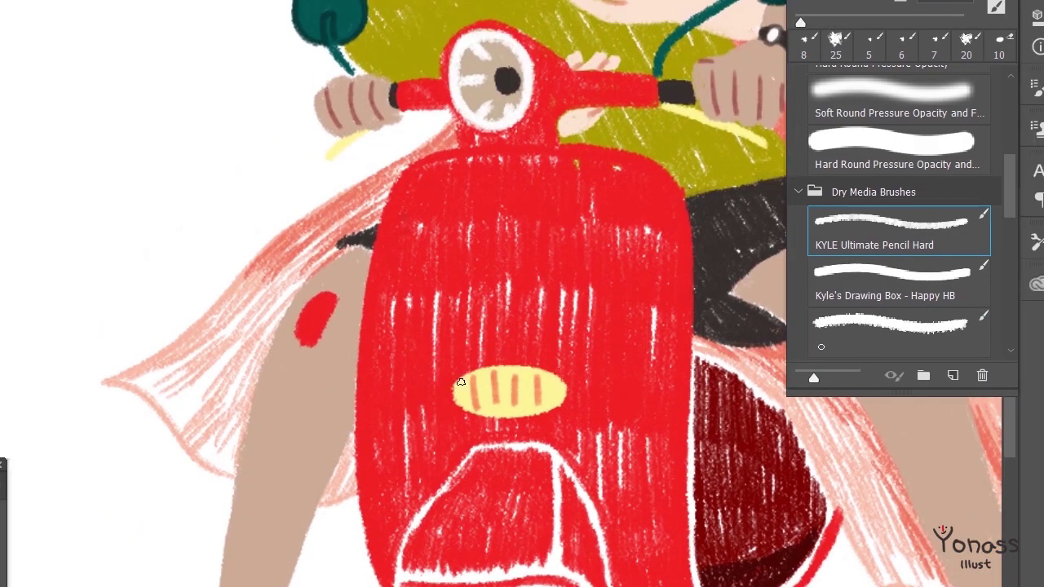
{"action": "mouse_move", "coordinate": [602, 455]}
{"action": "left_mouse_down"}
{"action": "mouse_move", "coordinate": [611, 497]}
{"action": "mouse_move", "coordinate": [604, 447]}
{"action": "left_mouse_up"}
{"action": "left_click_drag", "start_coordinate": [444, 159], "coordinate": [430, 349]}
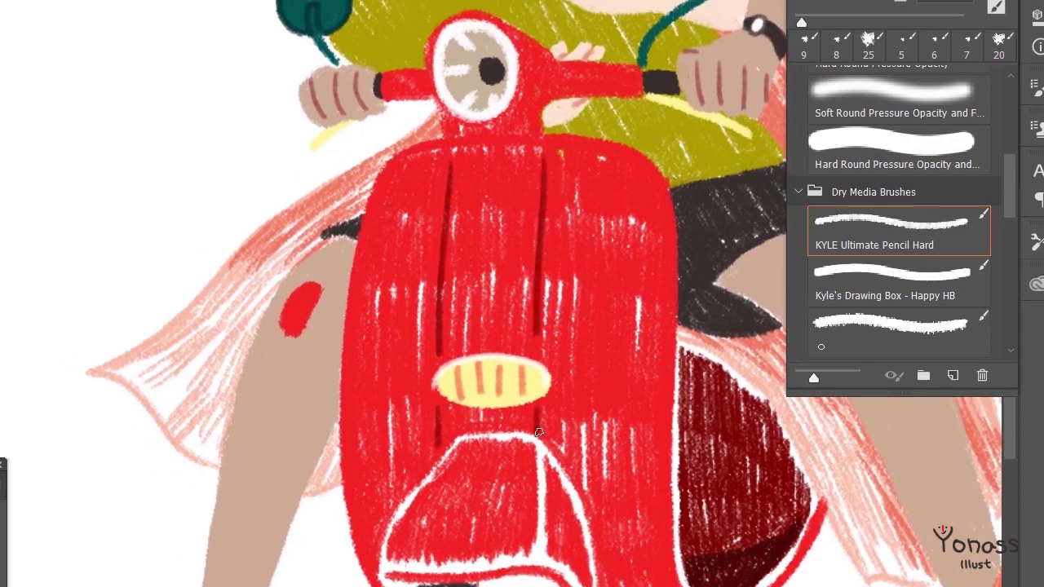
{"action": "left_click_drag", "start_coordinate": [538, 433], "coordinate": [556, 261]}
{"action": "mouse_move", "coordinate": [479, 268]}
{"action": "left_mouse_down"}
{"action": "mouse_move", "coordinate": [516, 231]}
{"action": "mouse_move", "coordinate": [482, 238]}
{"action": "left_mouse_up"}
Add a short dark stroke beside the scooter front using the Happy HB brush.
{"action": "scroll", "coordinate": [502, 427], "scroll_direction": "down", "scroll_amount": 2}
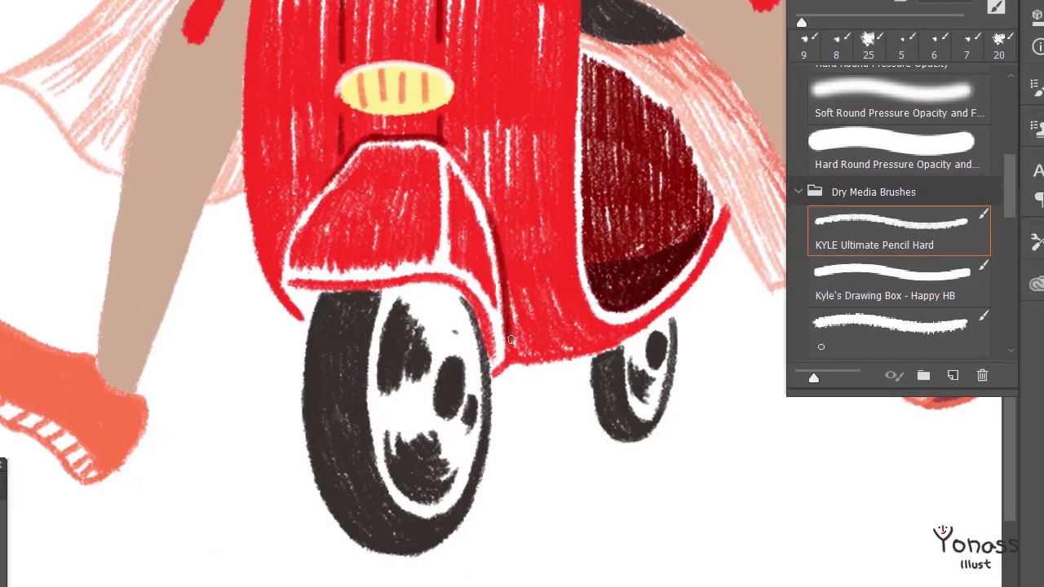
{"action": "scroll", "coordinate": [502, 428], "scroll_direction": "down", "scroll_amount": 2}
{"action": "scroll", "coordinate": [471, 245], "scroll_direction": "up", "scroll_amount": 3}
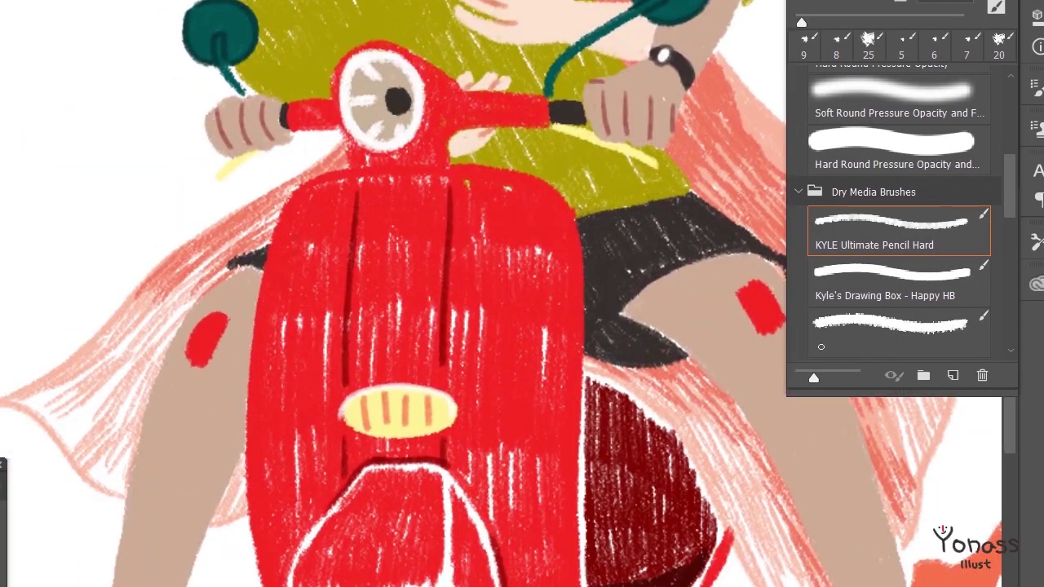
{"action": "left_click", "coordinate": [986, 318]}
{"action": "left_click", "coordinate": [889, 281]}
{"action": "key", "text": "ctrl+plus"}
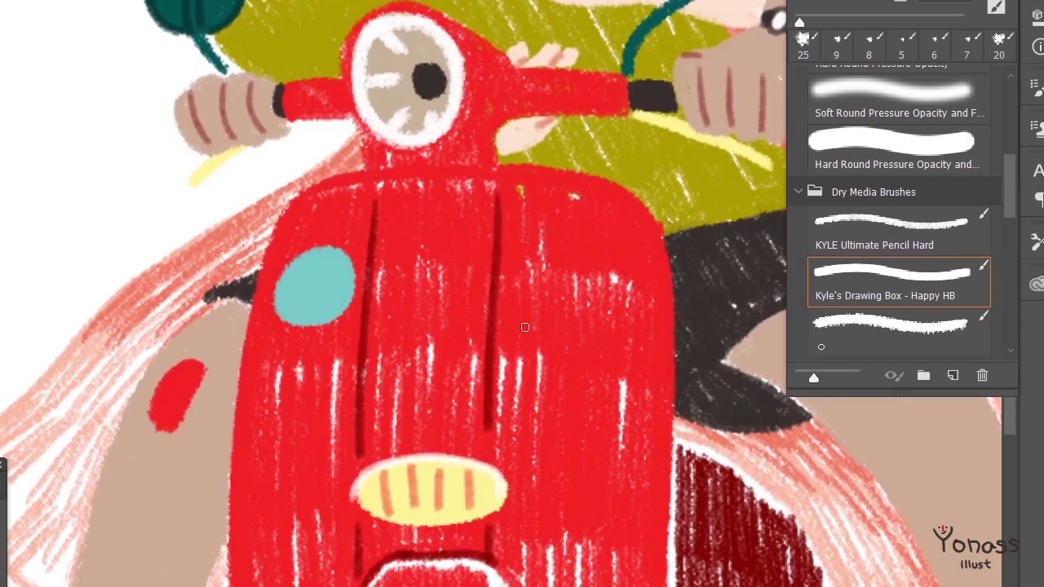
{"action": "left_click_drag", "start_coordinate": [509, 383], "coordinate": [519, 342]}
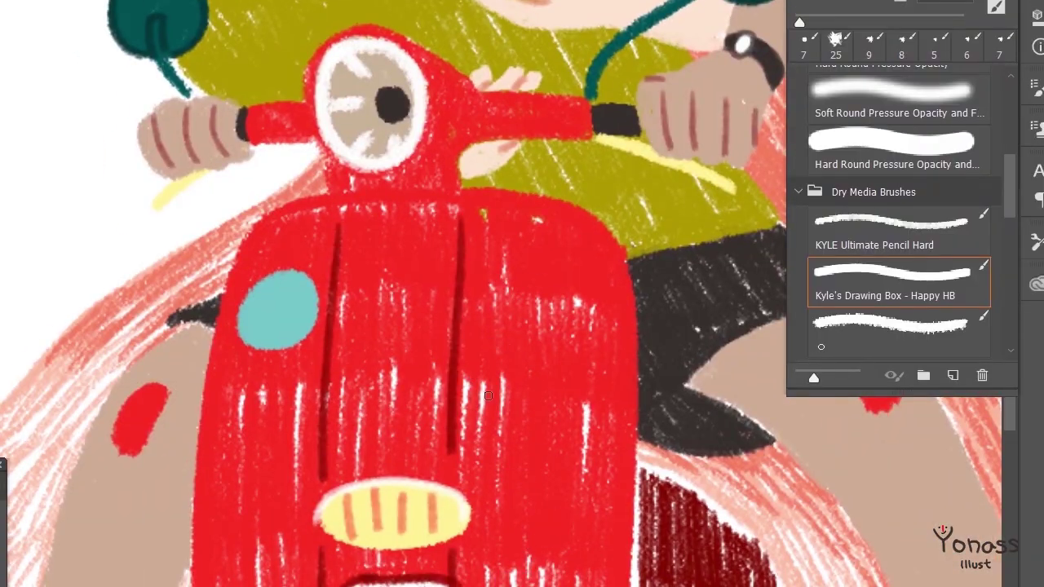
Letter VE on the teal badge with Kyle's Ultimate Pastel Palooza to spell LOVE.
{"action": "left_click_drag", "start_coordinate": [488, 396], "coordinate": [581, 342]}
{"action": "key", "text": "ctrl+z"}
{"action": "mouse_move", "coordinate": [465, 408]}
{"action": "left_mouse_down"}
{"action": "mouse_move", "coordinate": [483, 362]}
{"action": "mouse_move", "coordinate": [571, 359]}
{"action": "left_mouse_up"}
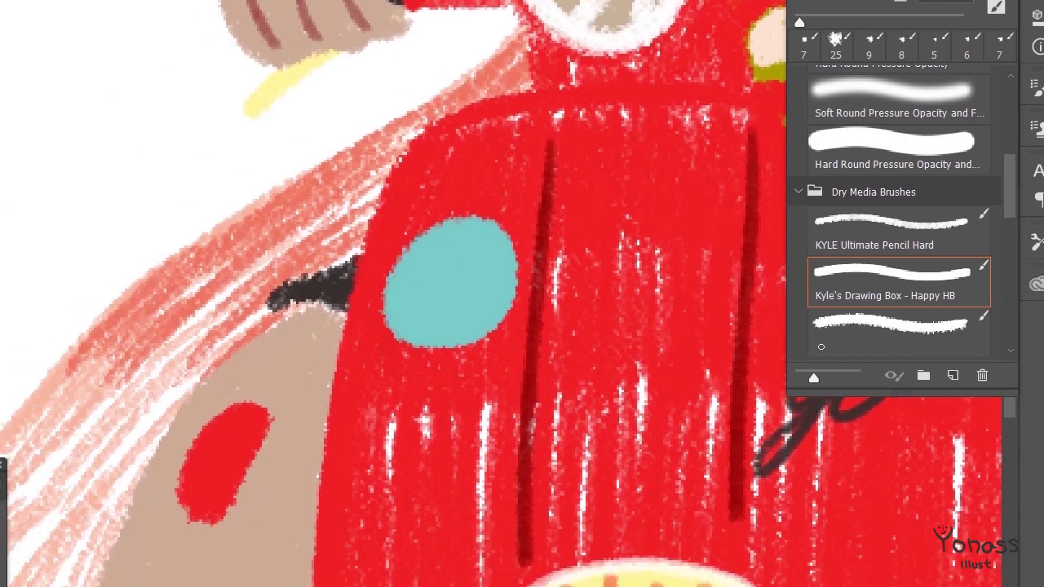
{"action": "scroll", "coordinate": [885, 298], "scroll_direction": "down", "scroll_amount": 3}
{"action": "left_click", "coordinate": [885, 304]}
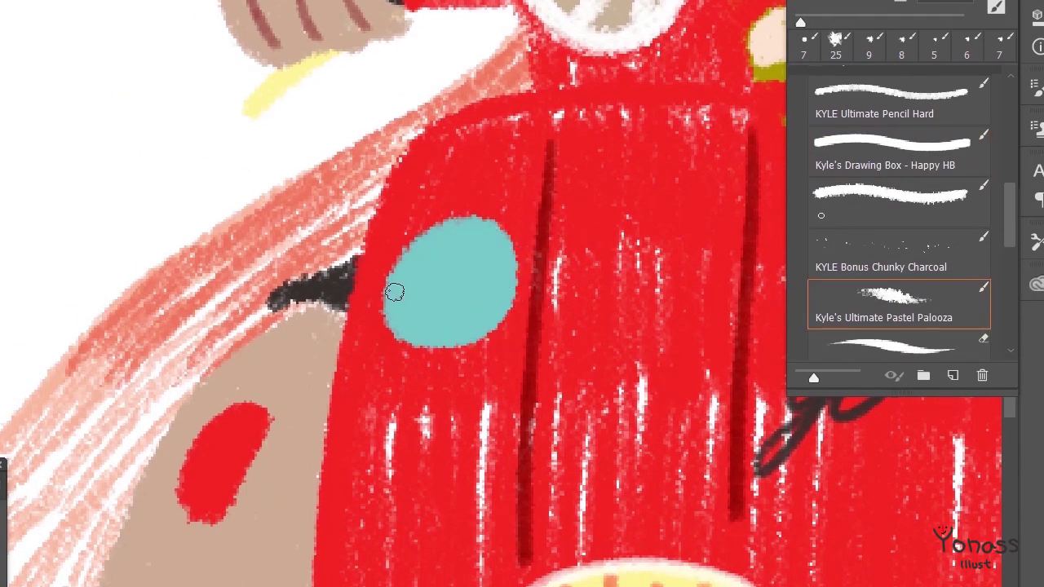
{"action": "left_click_drag", "start_coordinate": [456, 245], "coordinate": [505, 293]}
Select the Beargara Pencil brush, zoom back in on the scooter, and enlarge it.
{"action": "key", "text": "ctrl+0"}
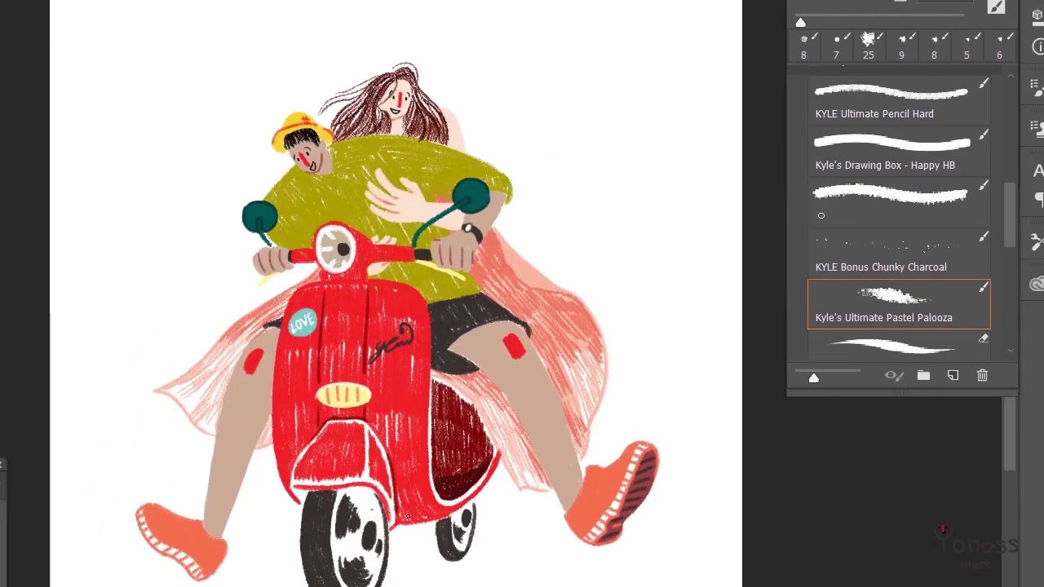
{"action": "scroll", "coordinate": [897, 245], "scroll_direction": "down", "scroll_amount": 4}
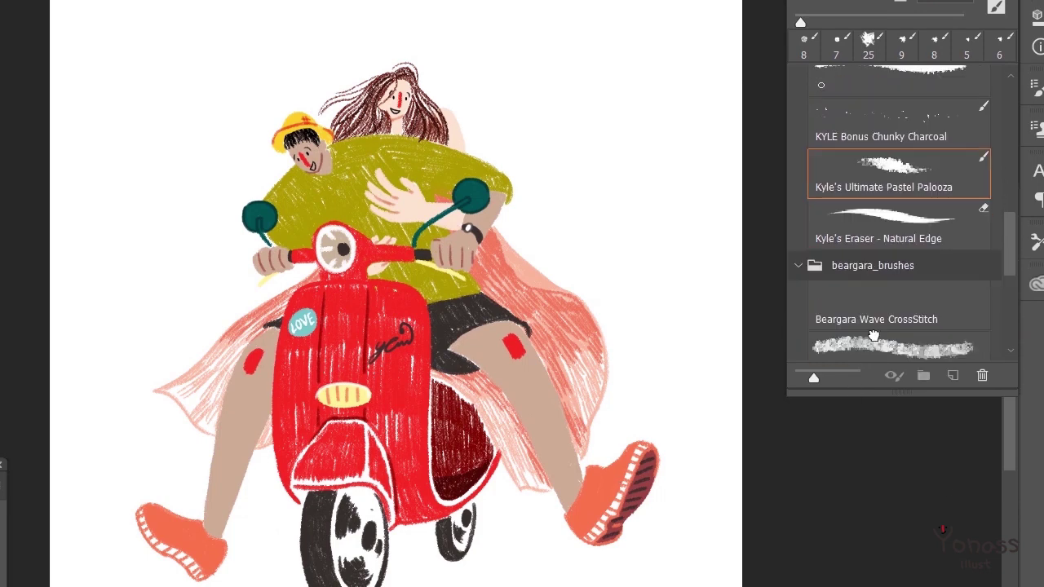
{"action": "left_click", "coordinate": [893, 331]}
{"action": "key", "text": "ctrl+plus"}
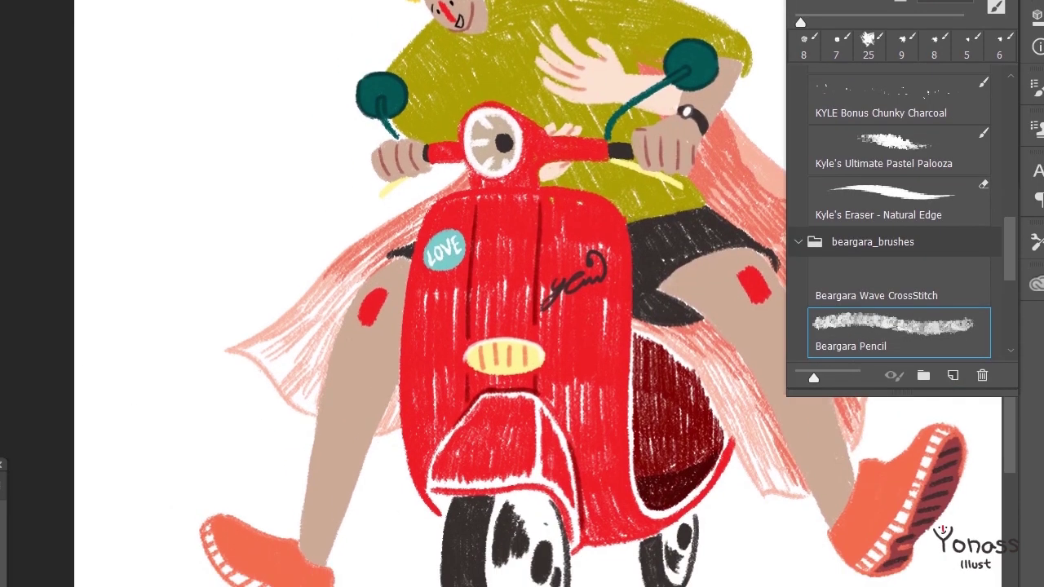
{"action": "key", "text": "bracketright"}
{"action": "key", "text": "bracketright"}
{"action": "key", "text": "bracketright"}
Paint dark textured shading along both legs and the right shoe.
{"action": "left_click_drag", "start_coordinate": [392, 269], "coordinate": [375, 481]}
{"action": "scroll", "coordinate": [337, 547], "scroll_direction": "up", "scroll_amount": 1}
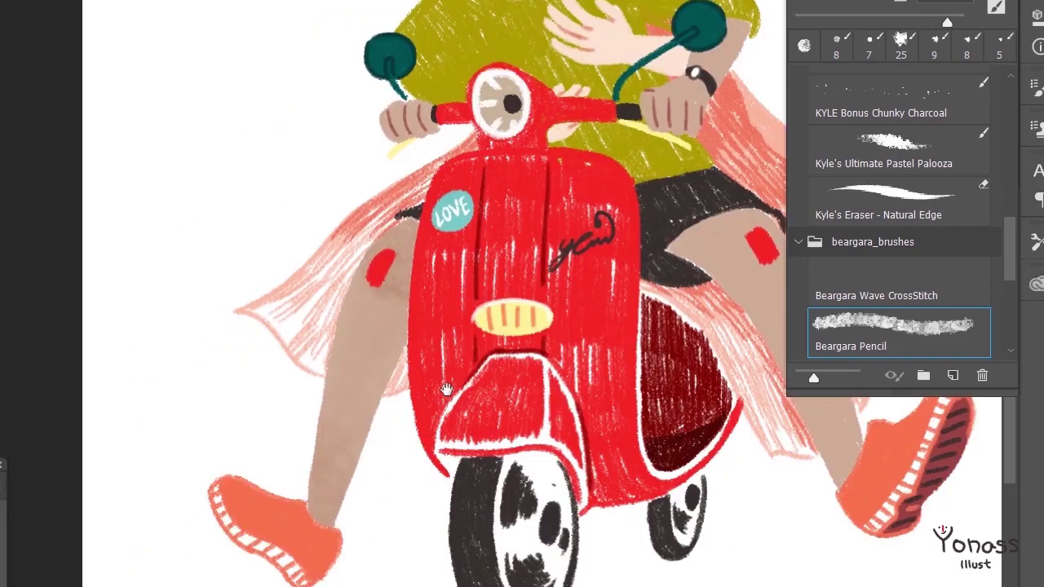
{"action": "scroll", "coordinate": [460, 293], "scroll_direction": "right", "scroll_amount": 1}
{"action": "key", "text": "ctrl+minus"}
{"action": "left_click_drag", "start_coordinate": [648, 368], "coordinate": [699, 586]}
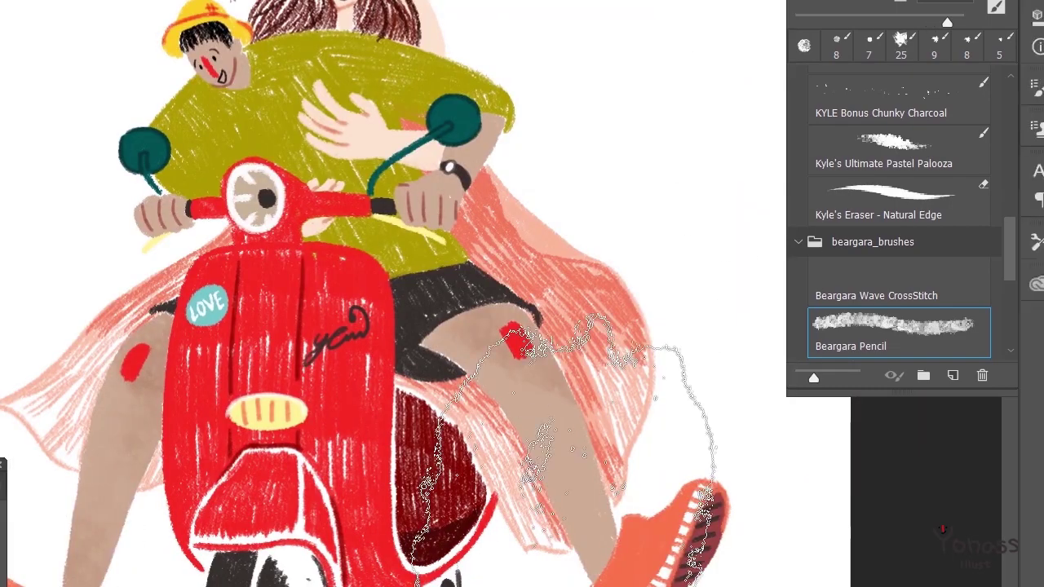
{"action": "key", "text": "ctrl+plus"}
{"action": "key", "text": "bracketleft"}
{"action": "key", "text": "bracketleft"}
{"action": "scroll", "coordinate": [628, 419], "scroll_direction": "down", "scroll_amount": 1}
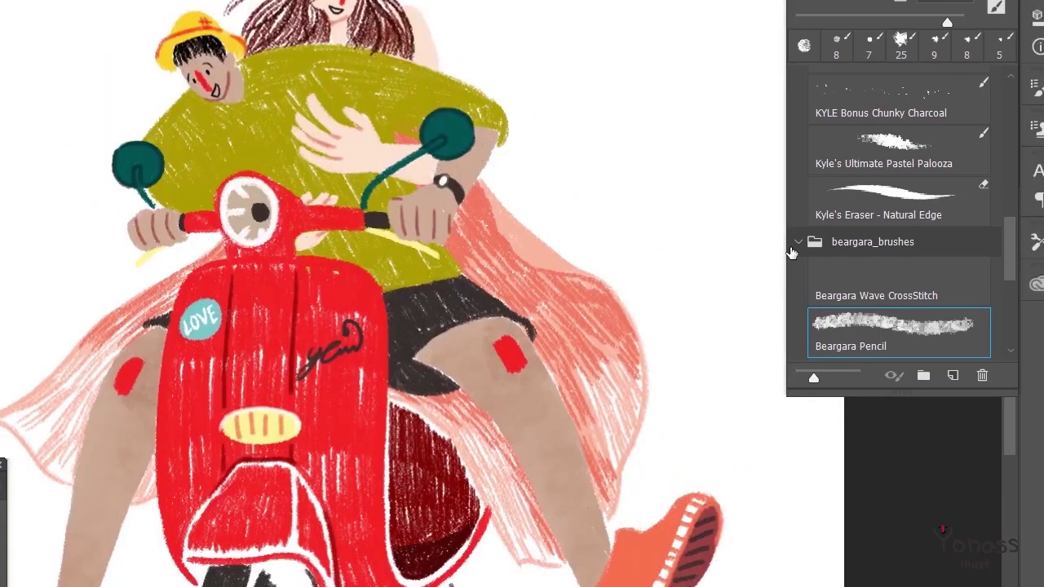
{"action": "scroll", "coordinate": [461, 428], "scroll_direction": "up", "scroll_amount": 1}
{"action": "key", "text": "bracketright"}
{"action": "key", "text": "bracketright"}
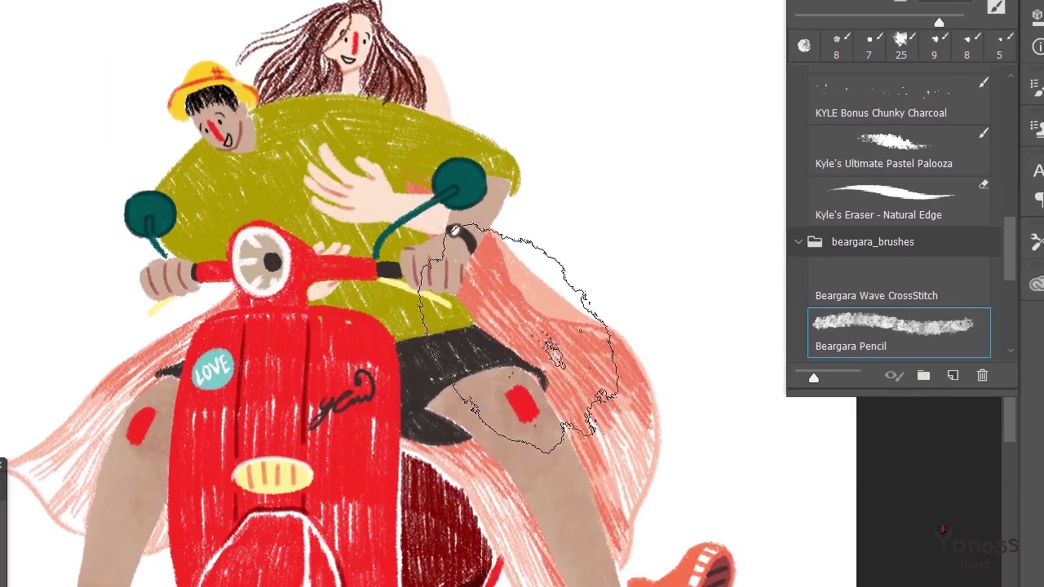
{"action": "scroll", "coordinate": [746, 466], "scroll_direction": "down", "scroll_amount": 1}
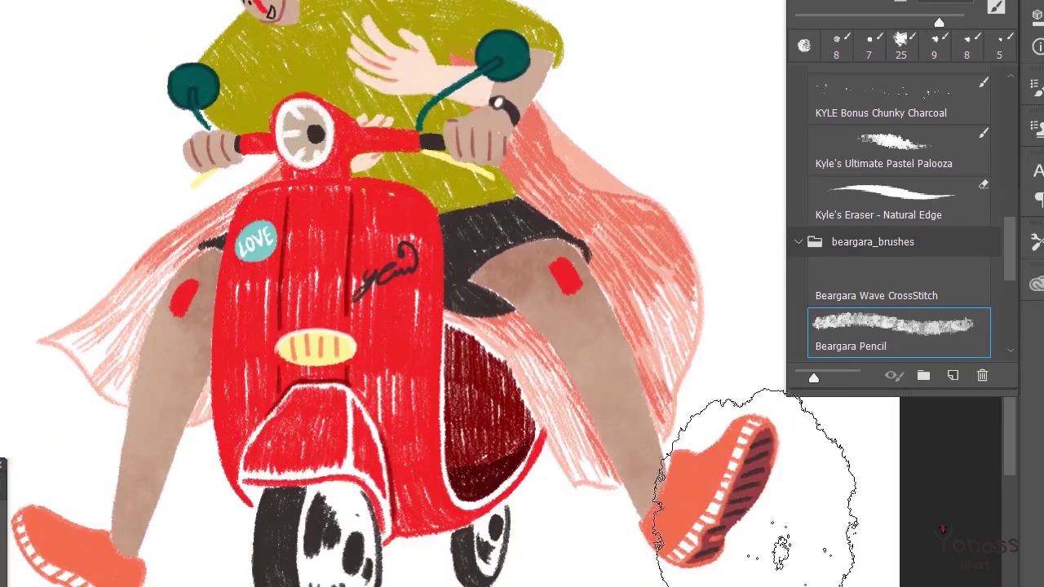
{"action": "scroll", "coordinate": [477, 167], "scroll_direction": "up", "scroll_amount": 2}
Paint pink swirl blush on both of the boy's cheeks.
{"action": "left_click_drag", "start_coordinate": [636, 367], "coordinate": [767, 400]}
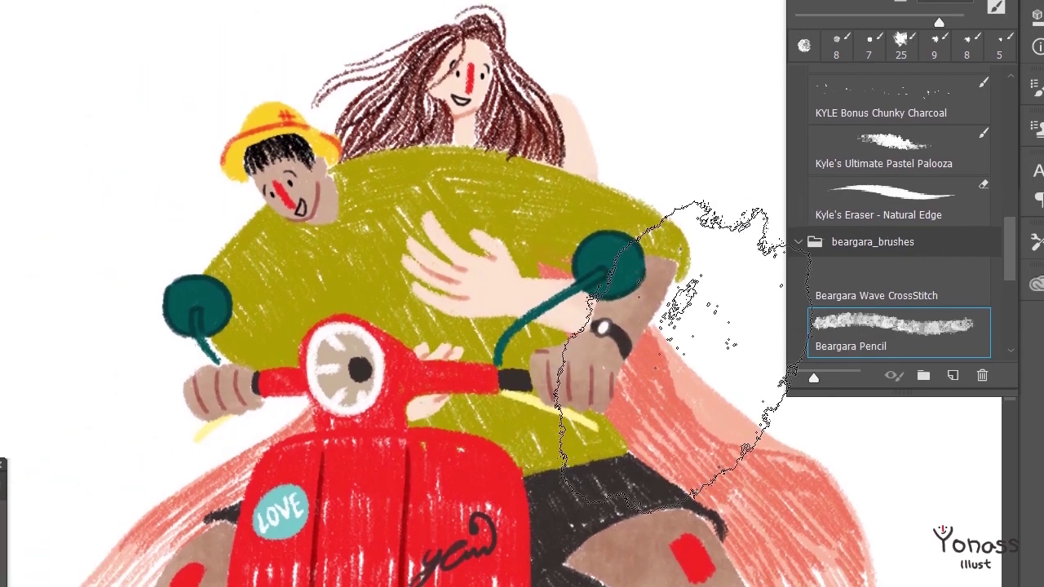
{"action": "scroll", "coordinate": [424, 106], "scroll_direction": "up", "scroll_amount": 2}
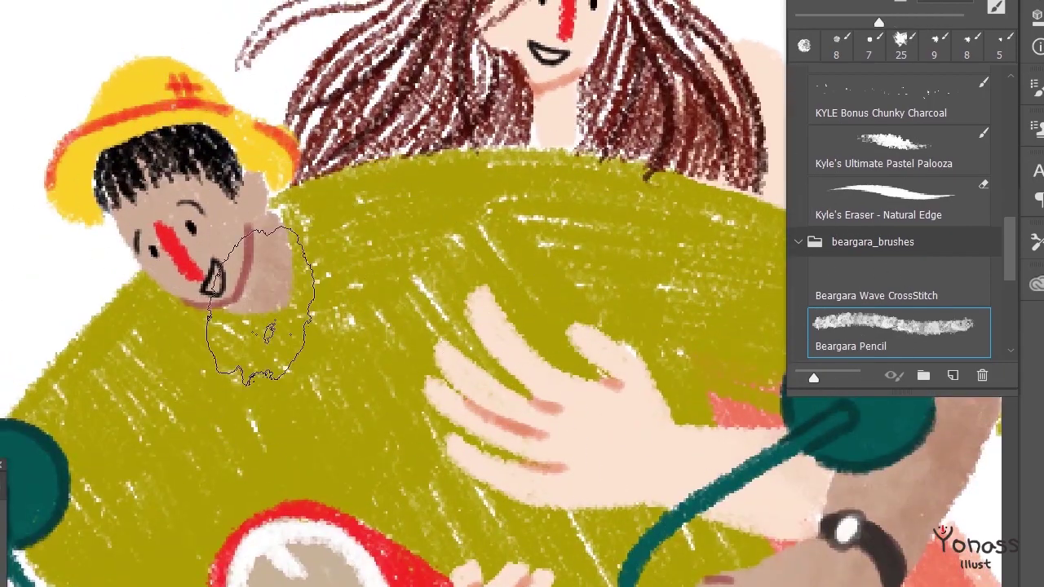
{"action": "scroll", "coordinate": [210, 372], "scroll_direction": "up", "scroll_amount": 1}
{"action": "left_click_drag", "start_coordinate": [443, 370], "coordinate": [520, 380]}
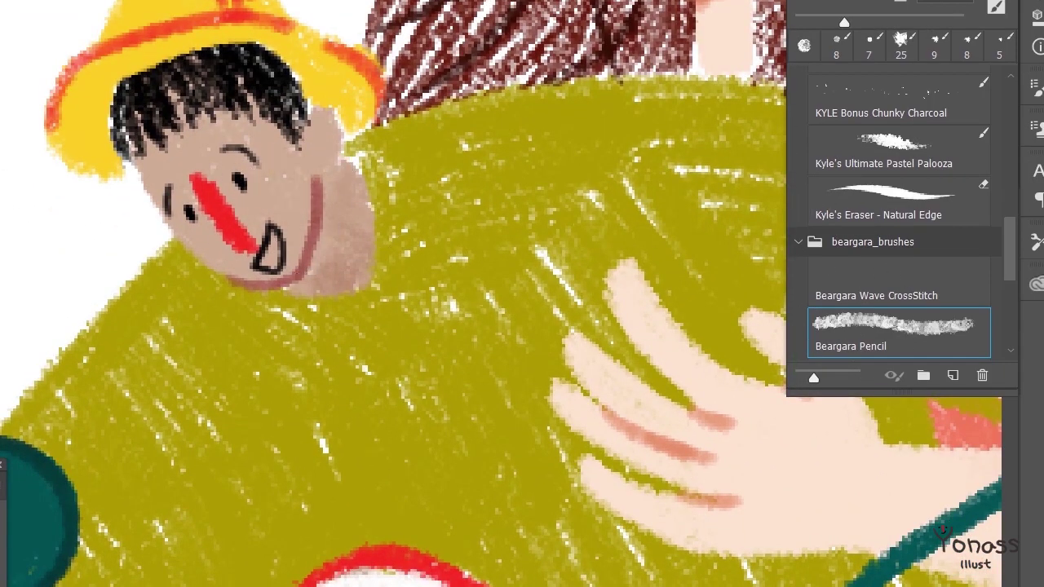
{"action": "left_click_drag", "start_coordinate": [281, 175], "coordinate": [295, 178]}
{"action": "left_click", "coordinate": [181, 173]}
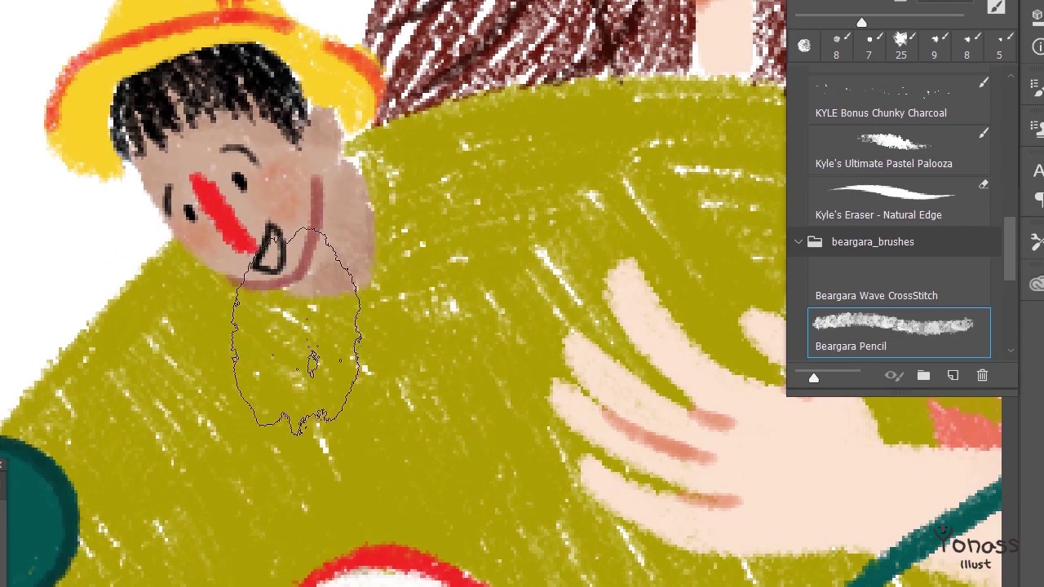
Move to the girl's face and shrink the brush for her cheek swirls.
{"action": "scroll", "coordinate": [338, 292], "scroll_direction": "down", "scroll_amount": 3}
{"action": "scroll", "coordinate": [337, 291], "scroll_direction": "right", "scroll_amount": 5}
{"action": "scroll", "coordinate": [326, 443], "scroll_direction": "right", "scroll_amount": 8}
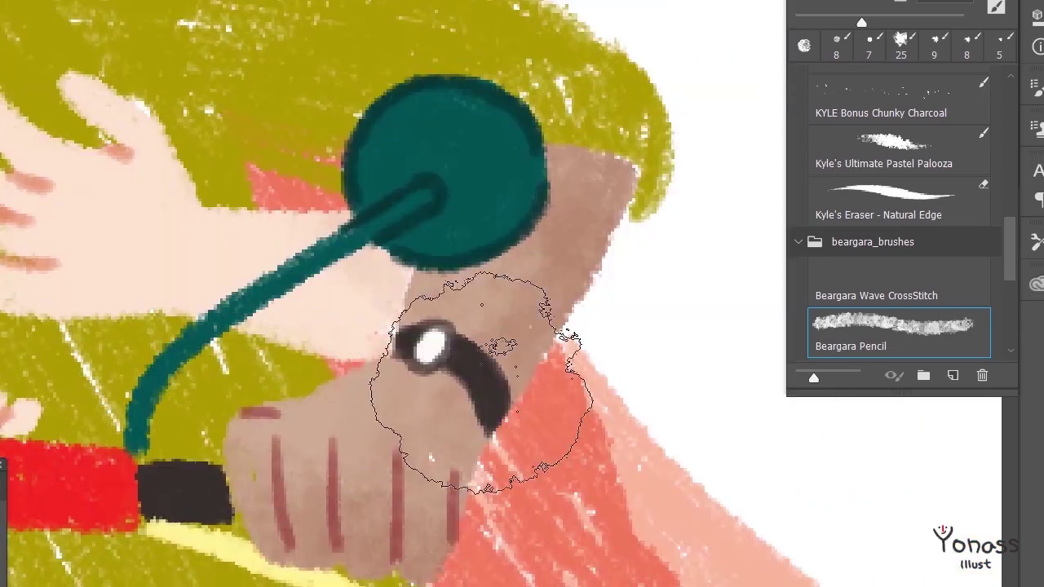
{"action": "scroll", "coordinate": [632, 384], "scroll_direction": "up", "scroll_amount": 3}
{"action": "scroll", "coordinate": [612, 459], "scroll_direction": "left", "scroll_amount": 6}
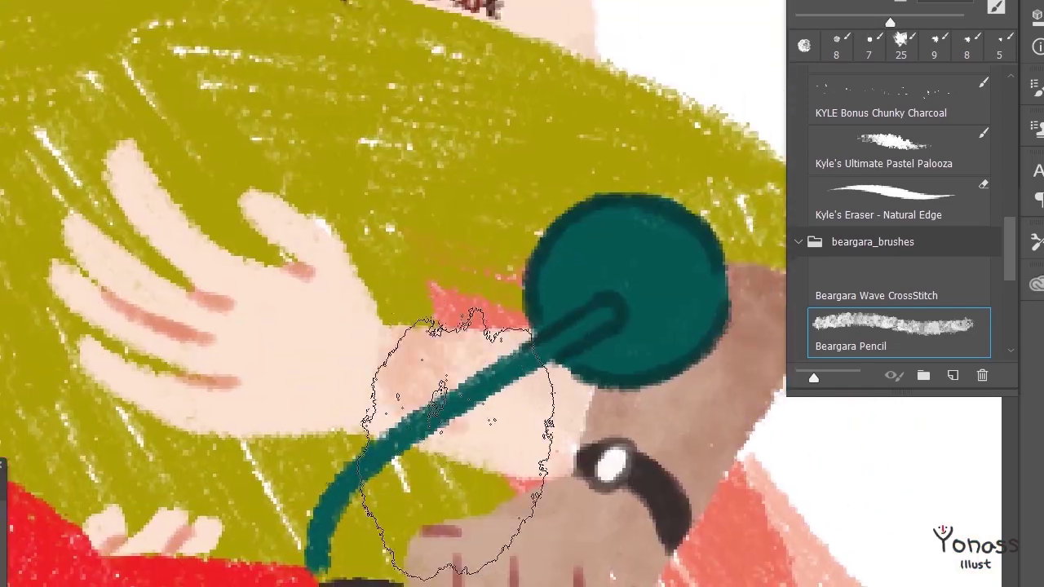
{"action": "scroll", "coordinate": [396, 281], "scroll_direction": "up", "scroll_amount": 4}
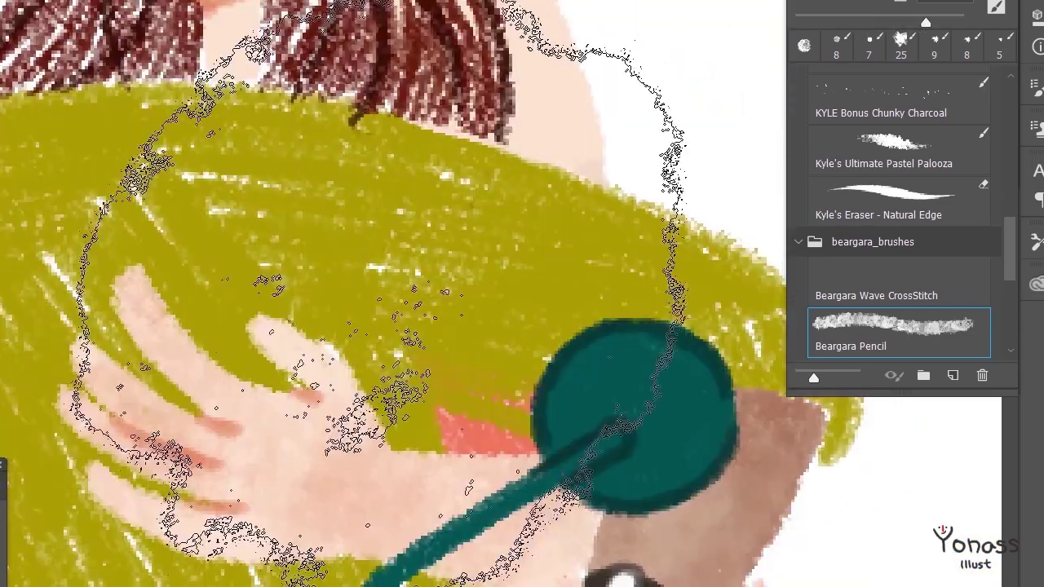
{"action": "scroll", "coordinate": [301, 363], "scroll_direction": "up", "scroll_amount": 6}
{"action": "scroll", "coordinate": [326, 294], "scroll_direction": "up", "scroll_amount": 4}
{"action": "scroll", "coordinate": [245, 204], "scroll_direction": "left", "scroll_amount": 3}
{"action": "key", "text": "bracketleft"}
{"action": "key", "text": "bracketleft"}
{"action": "key", "text": "bracketleft"}
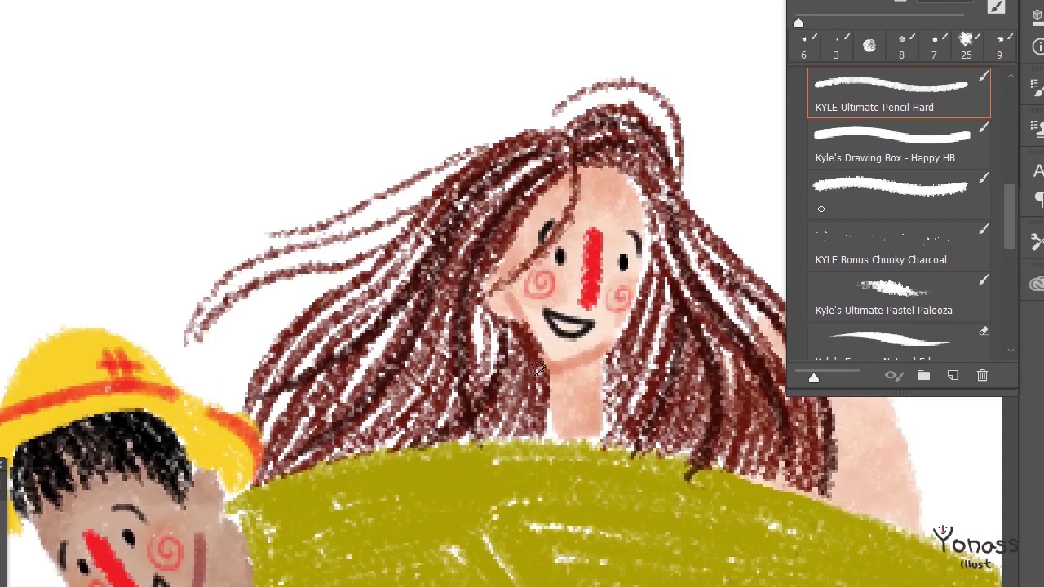
Zoom out to fit the whole illustration before drawing the sweater seams.
{"action": "key", "text": "ctrl+0"}
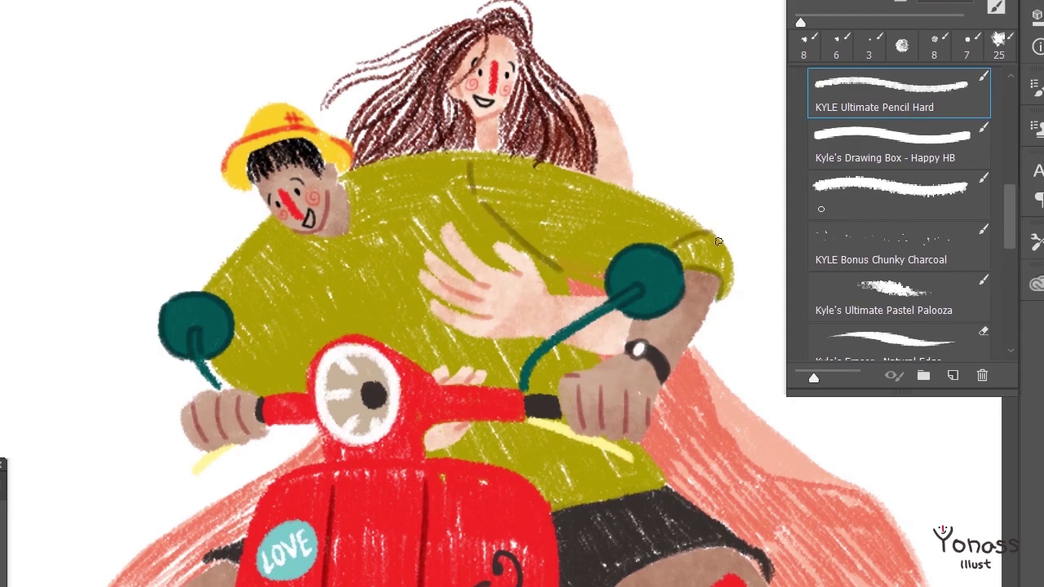
Erase stray marks along the sweater's seams.
{"action": "left_click_drag", "start_coordinate": [309, 329], "coordinate": [311, 186]}
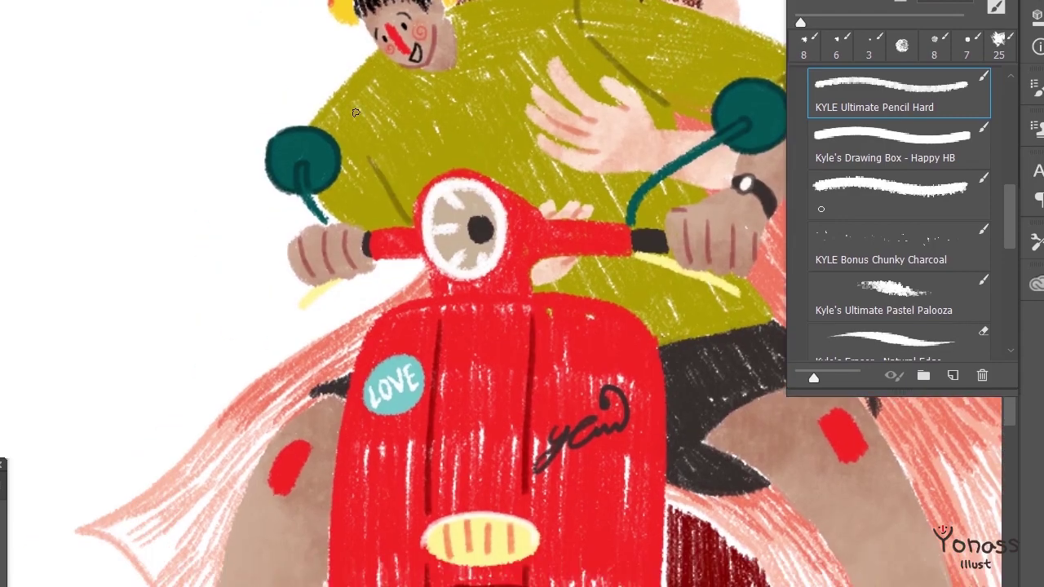
{"action": "scroll", "coordinate": [311, 187], "scroll_direction": "up", "scroll_amount": 2}
{"action": "scroll", "coordinate": [349, 287], "scroll_direction": "up", "scroll_amount": 3}
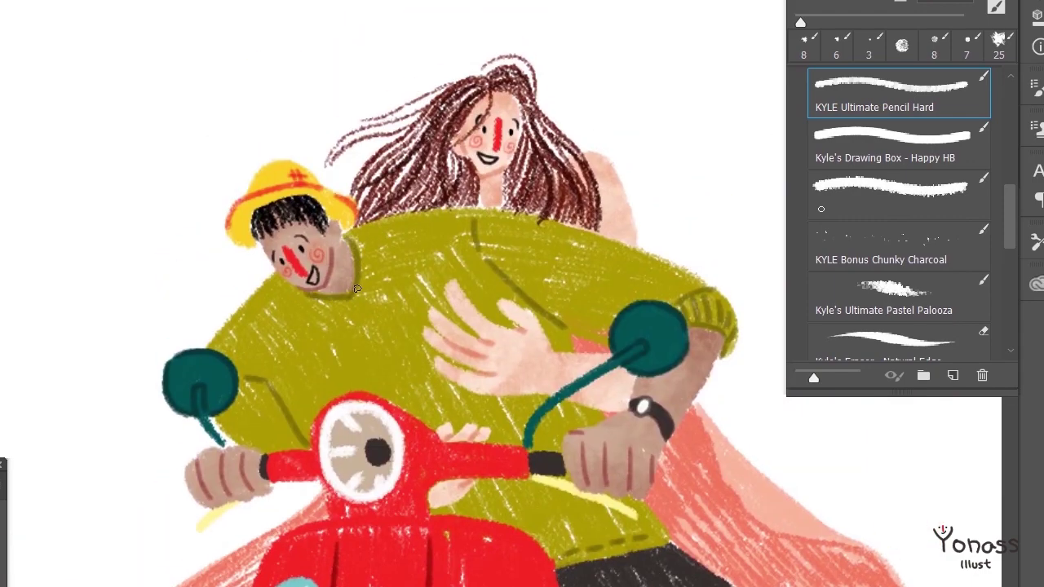
{"action": "scroll", "coordinate": [304, 292], "scroll_direction": "down", "scroll_amount": 1}
{"action": "key", "text": "e"}
{"action": "scroll", "coordinate": [252, 356], "scroll_direction": "down", "scroll_amount": 1}
{"action": "scroll", "coordinate": [252, 356], "scroll_direction": "right", "scroll_amount": 1}
{"action": "scroll", "coordinate": [245, 351], "scroll_direction": "down", "scroll_amount": 2}
{"action": "scroll", "coordinate": [245, 351], "scroll_direction": "right", "scroll_amount": 2}
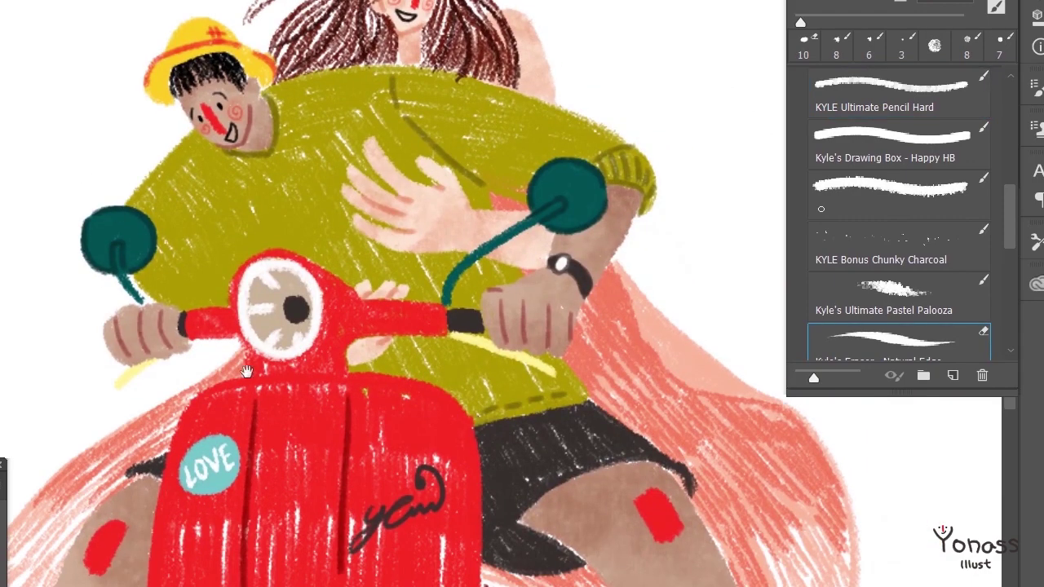
{"action": "scroll", "coordinate": [224, 339], "scroll_direction": "down", "scroll_amount": 2}
Draw dashed stitches along the sweater's seams and hem with the hard pencil.
{"action": "key", "text": "b"}
{"action": "scroll", "coordinate": [204, 313], "scroll_direction": "up", "scroll_amount": 2}
{"action": "scroll", "coordinate": [204, 312], "scroll_direction": "left", "scroll_amount": 1}
{"action": "scroll", "coordinate": [295, 340], "scroll_direction": "up", "scroll_amount": 2}
{"action": "scroll", "coordinate": [295, 341], "scroll_direction": "left", "scroll_amount": 1}
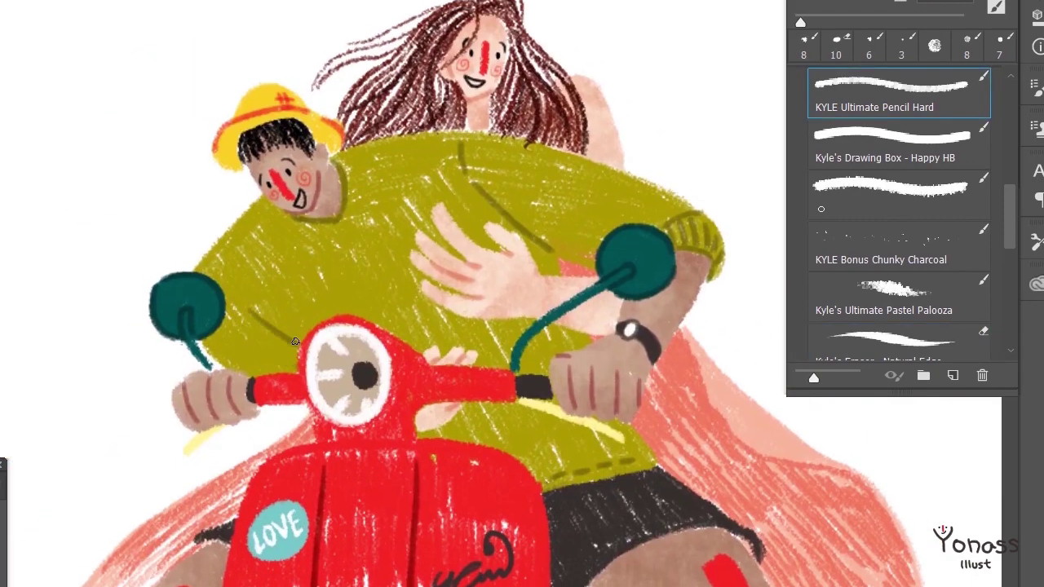
{"action": "scroll", "coordinate": [385, 168], "scroll_direction": "down", "scroll_amount": 2}
{"action": "scroll", "coordinate": [385, 168], "scroll_direction": "right", "scroll_amount": 1}
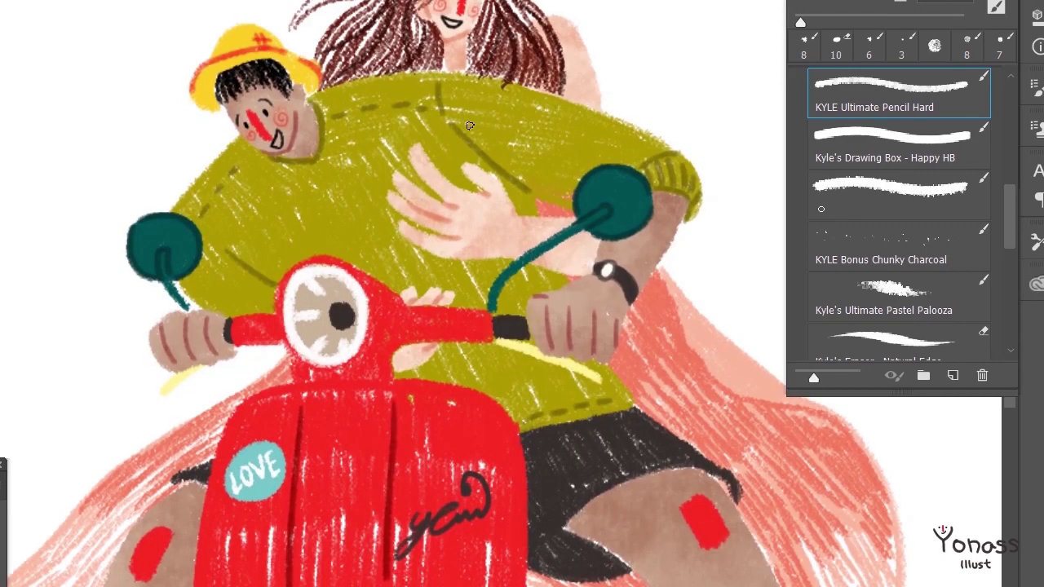
{"action": "scroll", "coordinate": [615, 146], "scroll_direction": "down", "scroll_amount": 1}
{"action": "scroll", "coordinate": [615, 146], "scroll_direction": "down", "scroll_amount": 2}
{"action": "scroll", "coordinate": [615, 146], "scroll_direction": "up", "scroll_amount": 4}
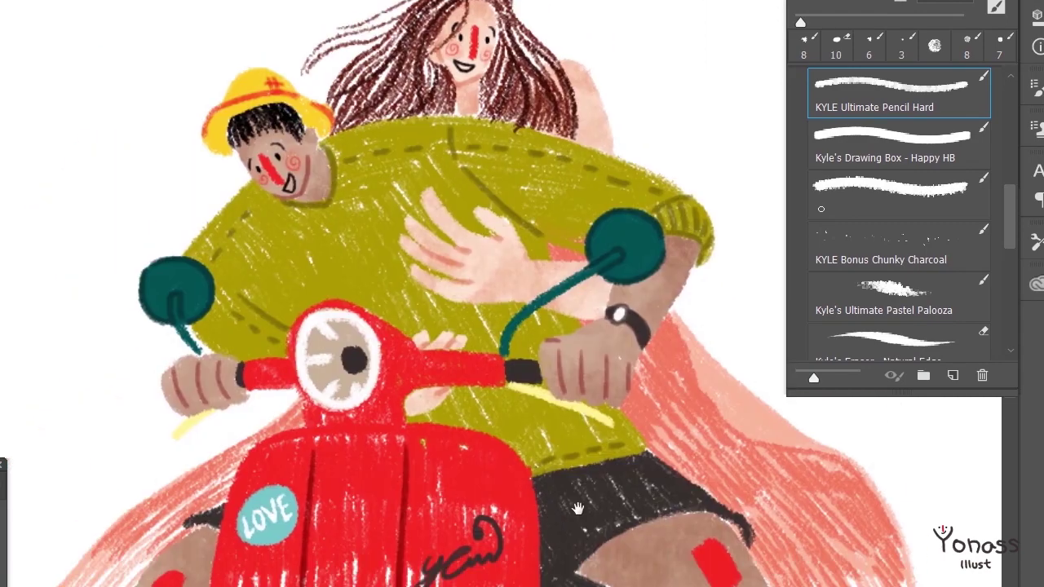
{"action": "scroll", "coordinate": [615, 146], "scroll_direction": "down", "scroll_amount": 5}
{"action": "scroll", "coordinate": [615, 146], "scroll_direction": "right", "scroll_amount": 1}
{"action": "scroll", "coordinate": [440, 294], "scroll_direction": "down", "scroll_amount": 3}
{"action": "scroll", "coordinate": [440, 294], "scroll_direction": "right", "scroll_amount": 1}
{"action": "scroll", "coordinate": [440, 294], "scroll_direction": "down", "scroll_amount": 1}
{"action": "scroll", "coordinate": [441, 294], "scroll_direction": "right", "scroll_amount": 1}
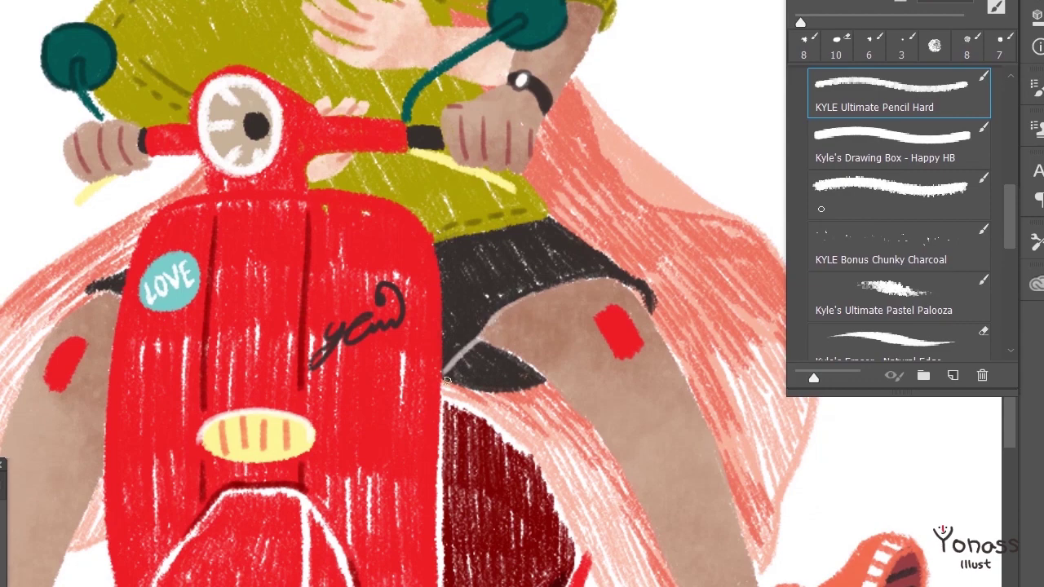
Draw a light grey stitched edge along the dark shorts' hem.
{"action": "mouse_move", "coordinate": [446, 370]}
{"action": "left_mouse_down"}
{"action": "mouse_move", "coordinate": [522, 293]}
{"action": "mouse_move", "coordinate": [591, 281]}
{"action": "left_mouse_up"}
{"action": "scroll", "coordinate": [516, 298], "scroll_direction": "down", "scroll_amount": 1}
{"action": "scroll", "coordinate": [505, 318], "scroll_direction": "up", "scroll_amount": 3}
{"action": "scroll", "coordinate": [495, 330], "scroll_direction": "down", "scroll_amount": 1}
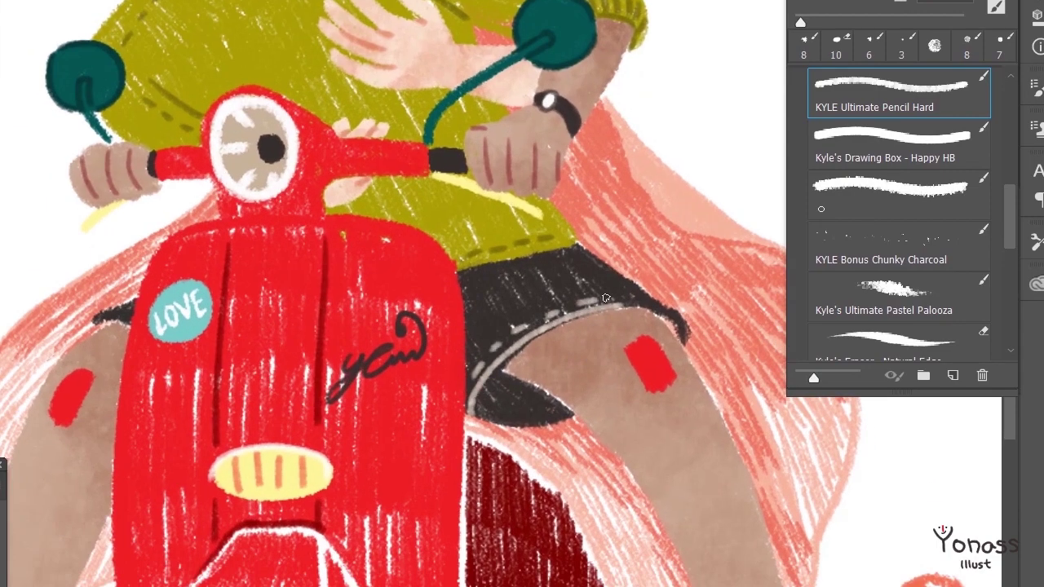
{"action": "scroll", "coordinate": [606, 298], "scroll_direction": "down", "scroll_amount": 4}
{"action": "scroll", "coordinate": [605, 299], "scroll_direction": "up", "scroll_amount": 2}
{"action": "scroll", "coordinate": [605, 298], "scroll_direction": "up", "scroll_amount": 1}
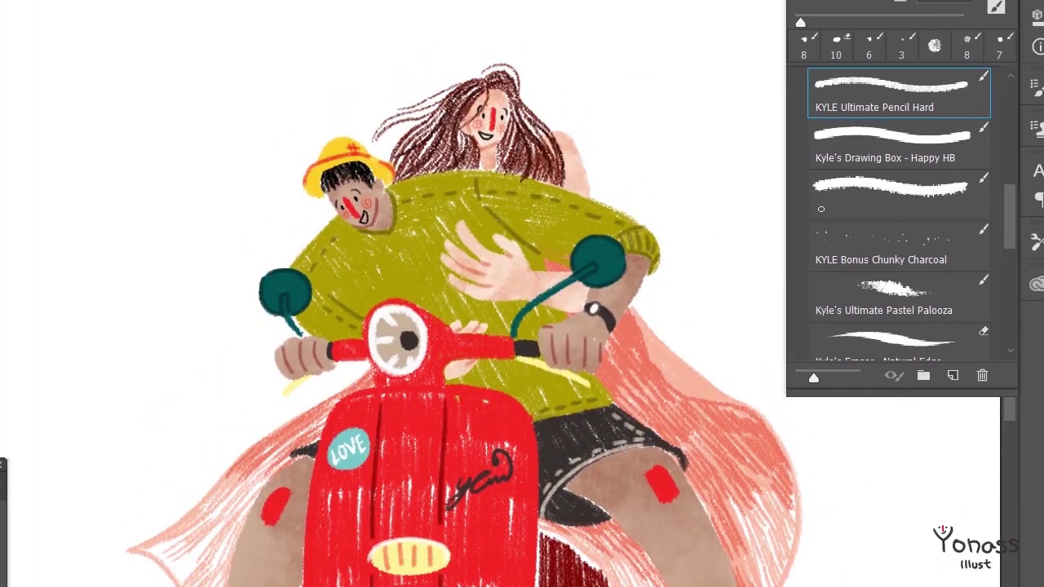
{"action": "scroll", "coordinate": [897, 244], "scroll_direction": "down", "scroll_amount": 2}
{"action": "scroll", "coordinate": [897, 244], "scroll_direction": "down", "scroll_amount": 2}
{"action": "scroll", "coordinate": [897, 245], "scroll_direction": "down", "scroll_amount": 1}
{"action": "left_click", "coordinate": [897, 330]}
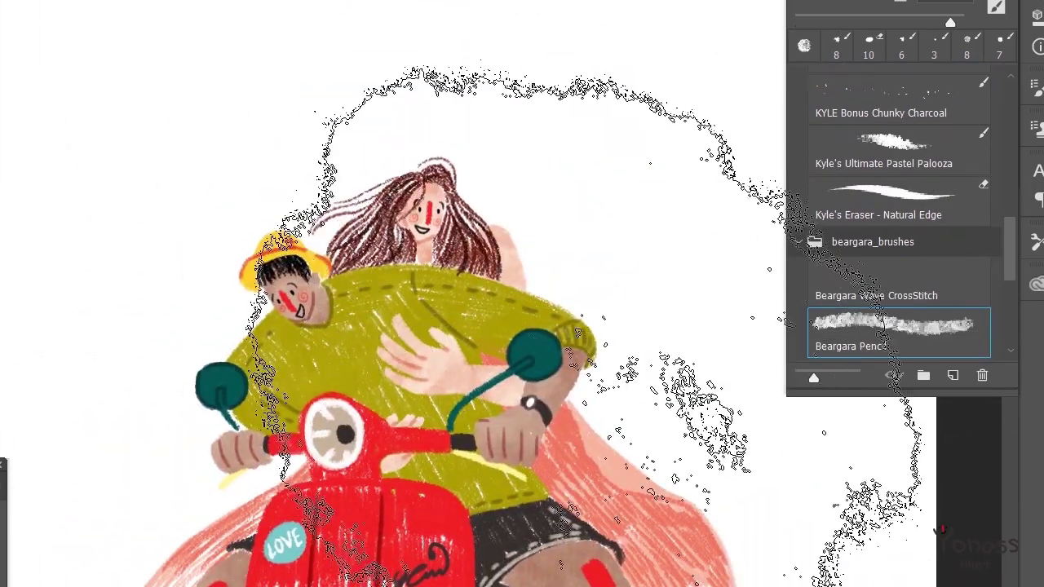